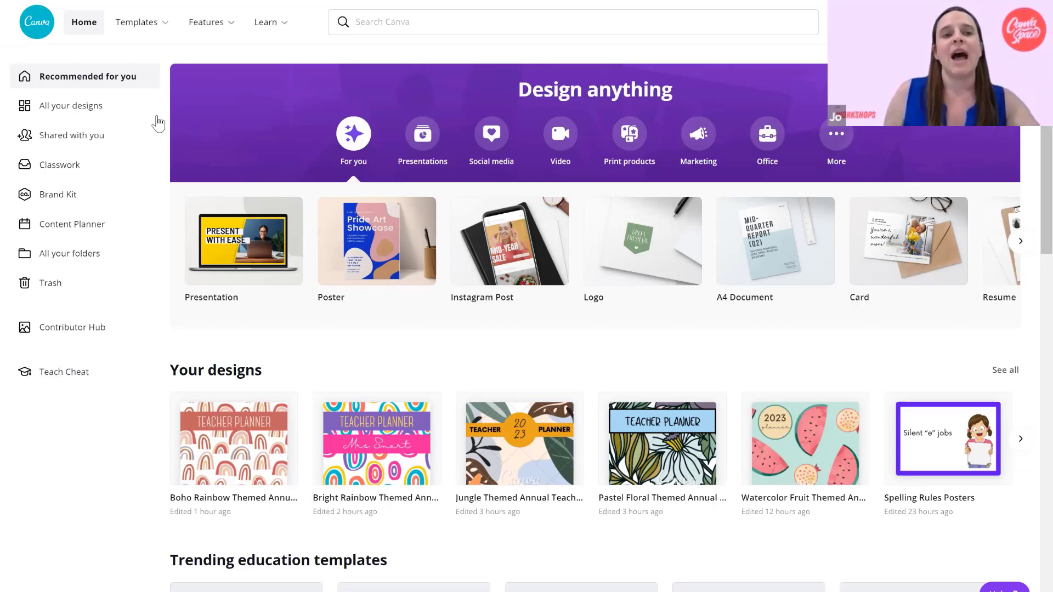
Look through the home page's design types, recent designs, trending education templates and worksheets.
scroll(1030, 129, "down", 1)
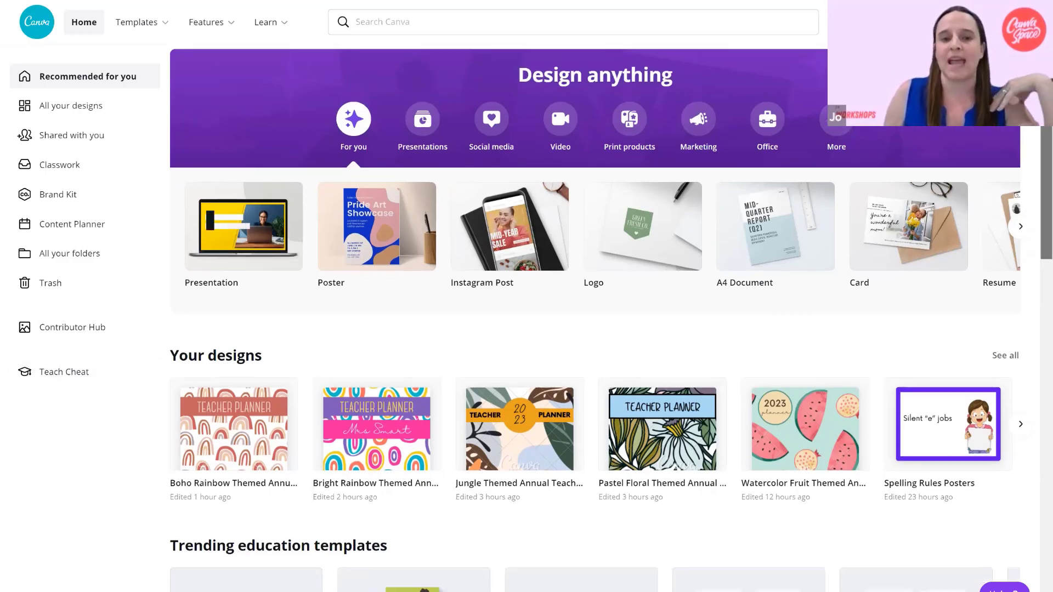
scroll(461, 249, "down", 1)
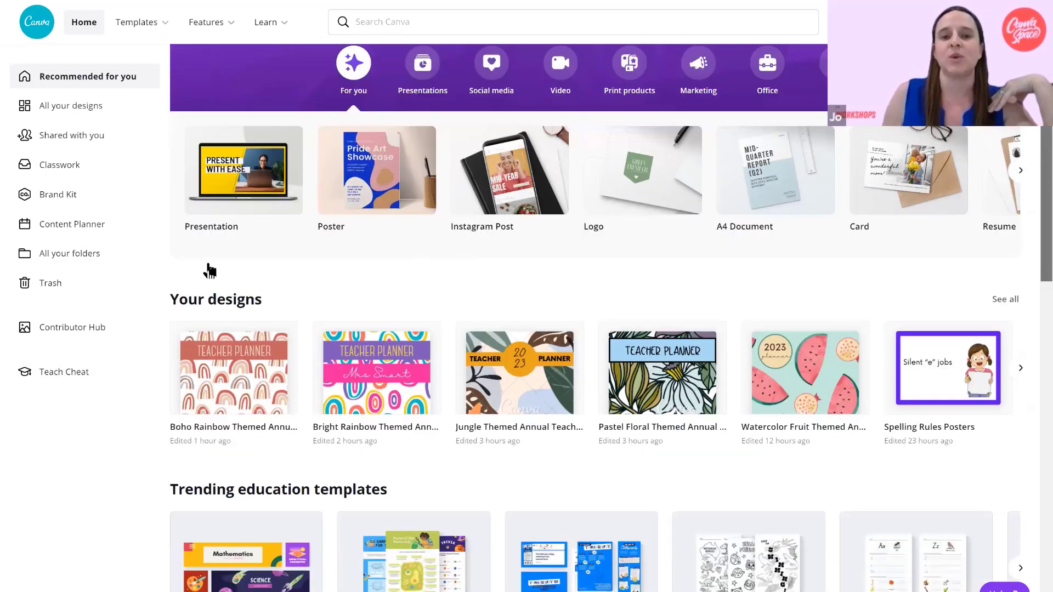
scroll(781, 337, "down", 1)
scroll(473, 165, "down", 2)
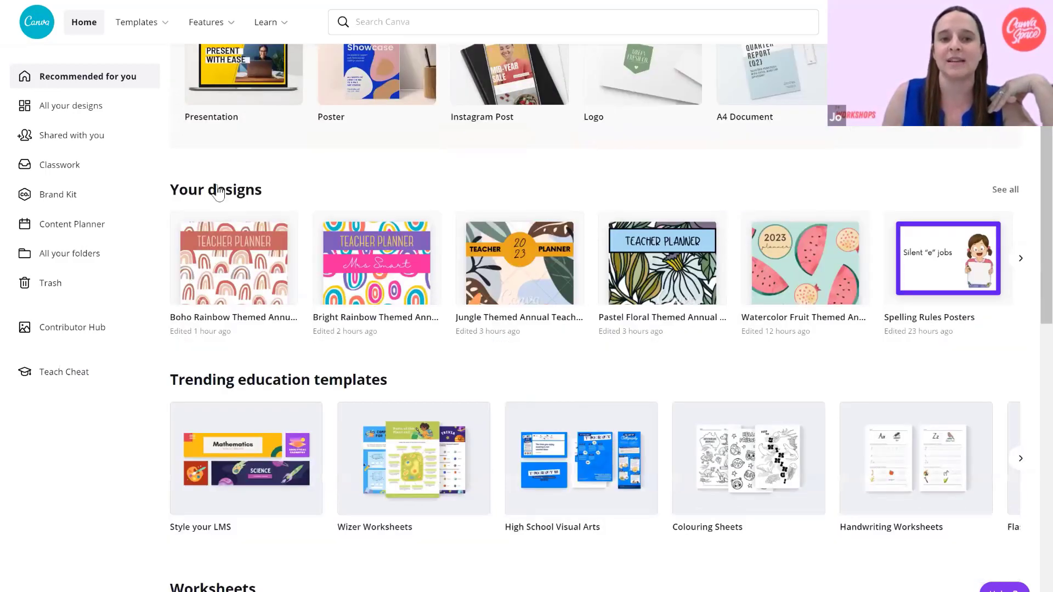
scroll(1031, 214, "down", 1)
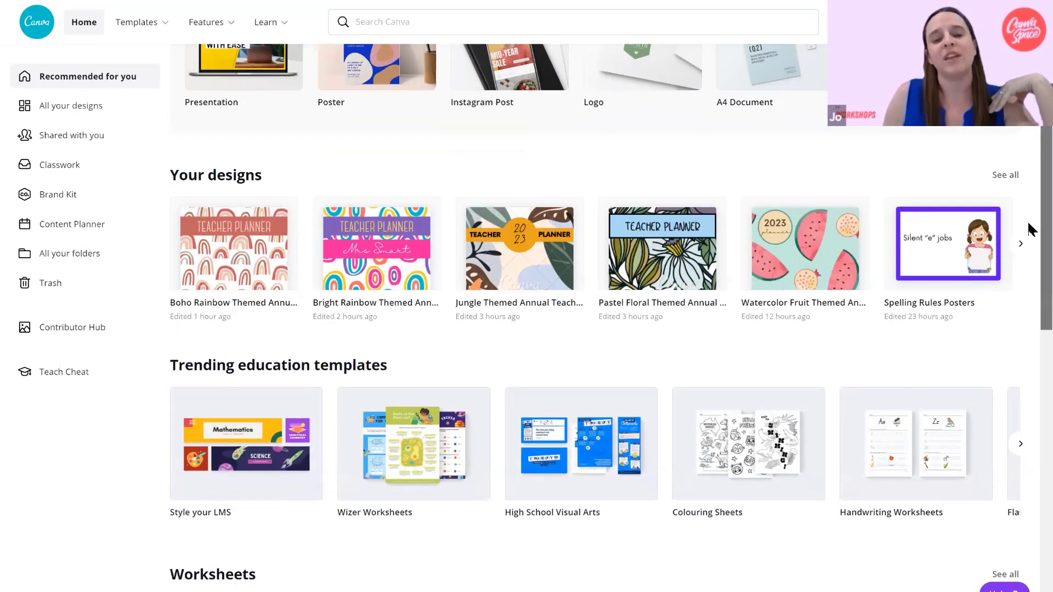
scroll(1029, 244, "down", 3)
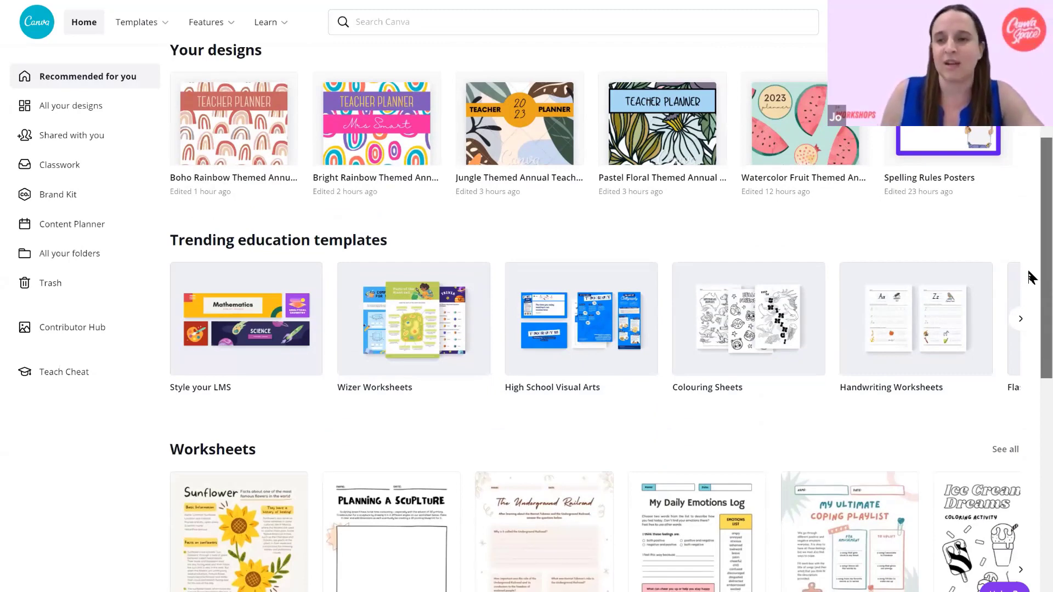
scroll(1030, 277, "down", 2)
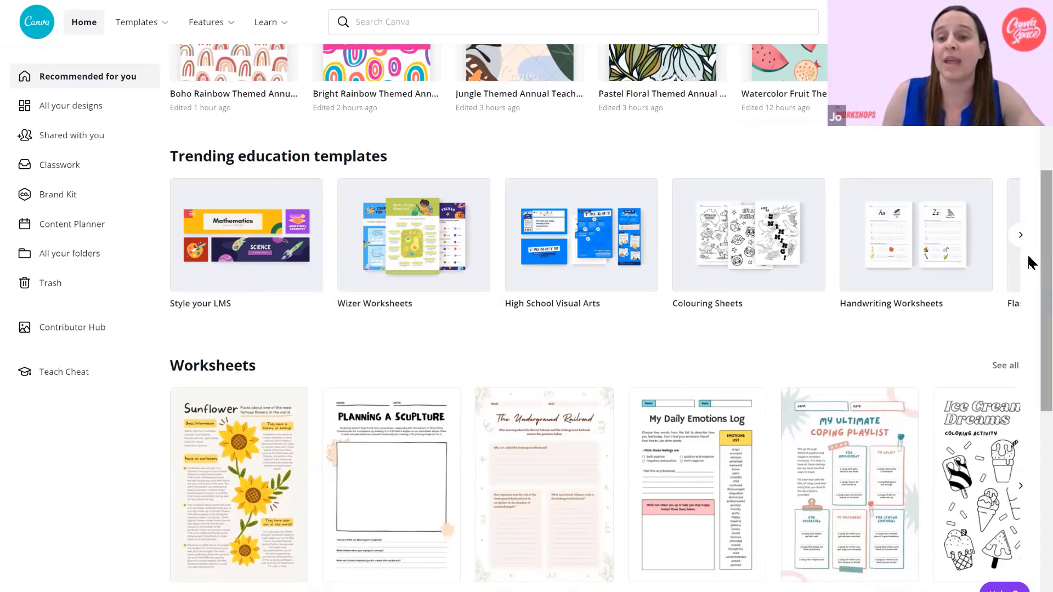
scroll(1031, 296, "down", 1)
scroll(1031, 313, "down", 4)
scroll(1031, 219, "up", 6)
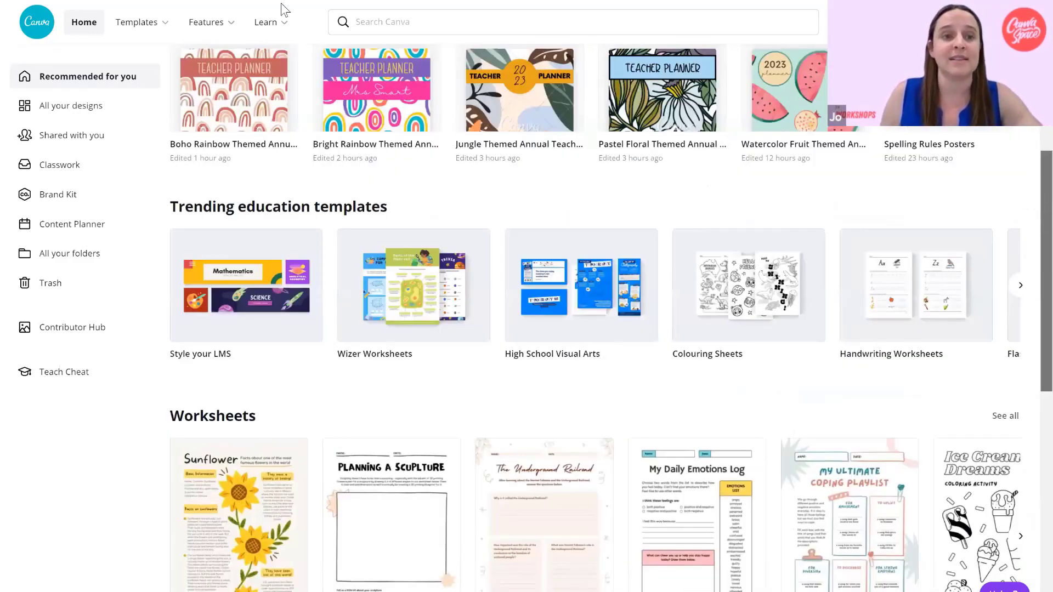
scroll(137, 48, "up", 3)
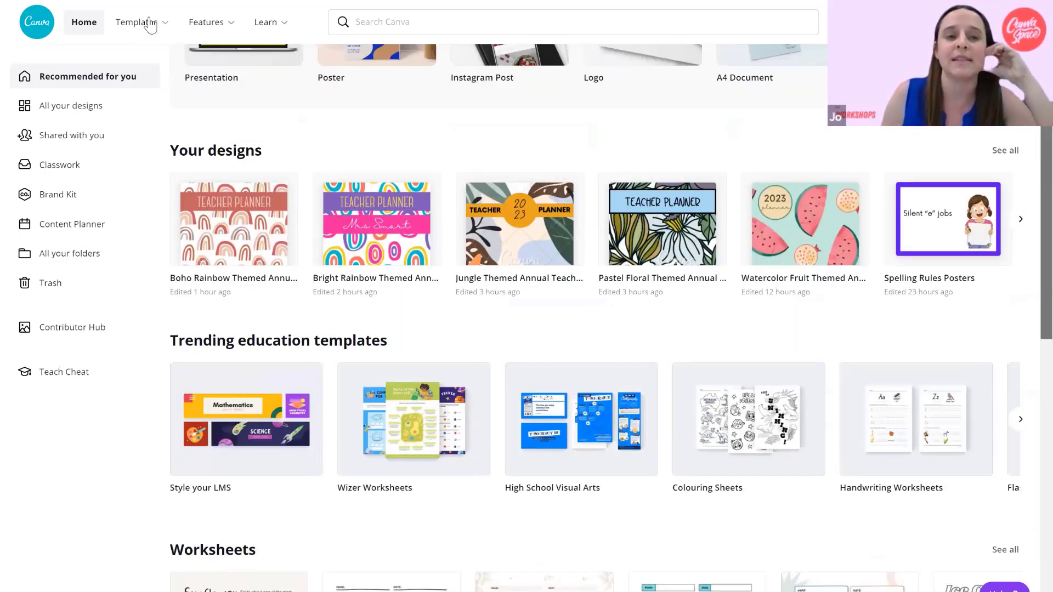
scroll(149, 24, "up", 4)
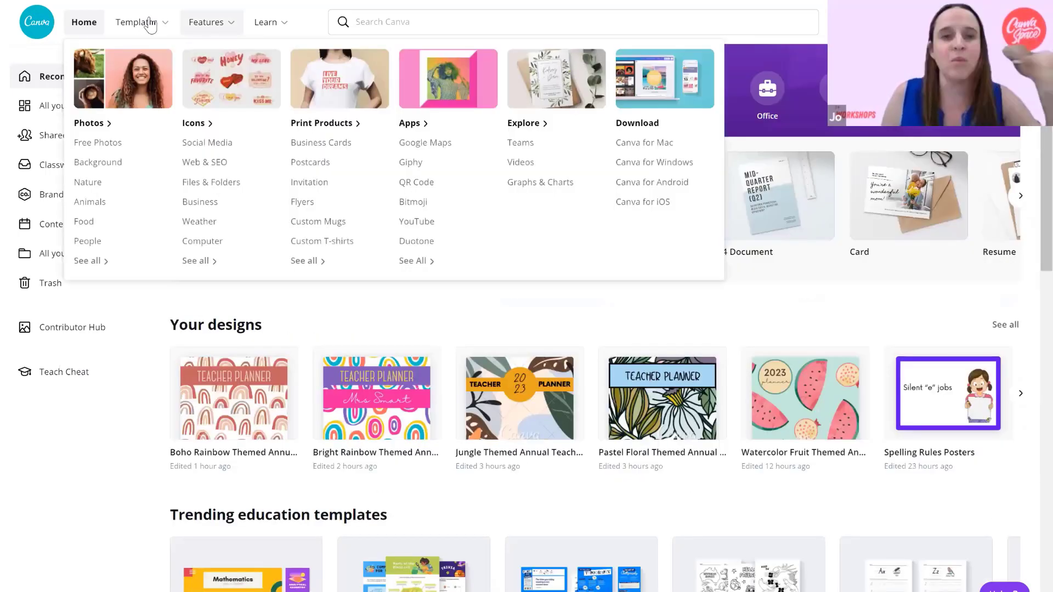
Open the main Templates page and browse through the row of templates from followed creators.
mouse_move(149, 24)
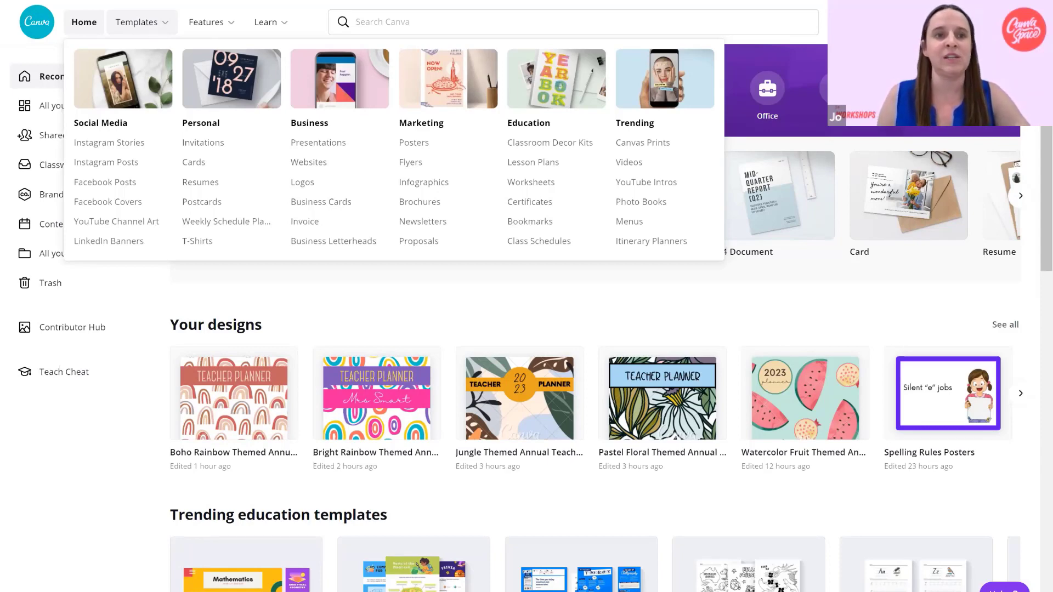
left_click(149, 24)
scroll(951, 141, "down", 2)
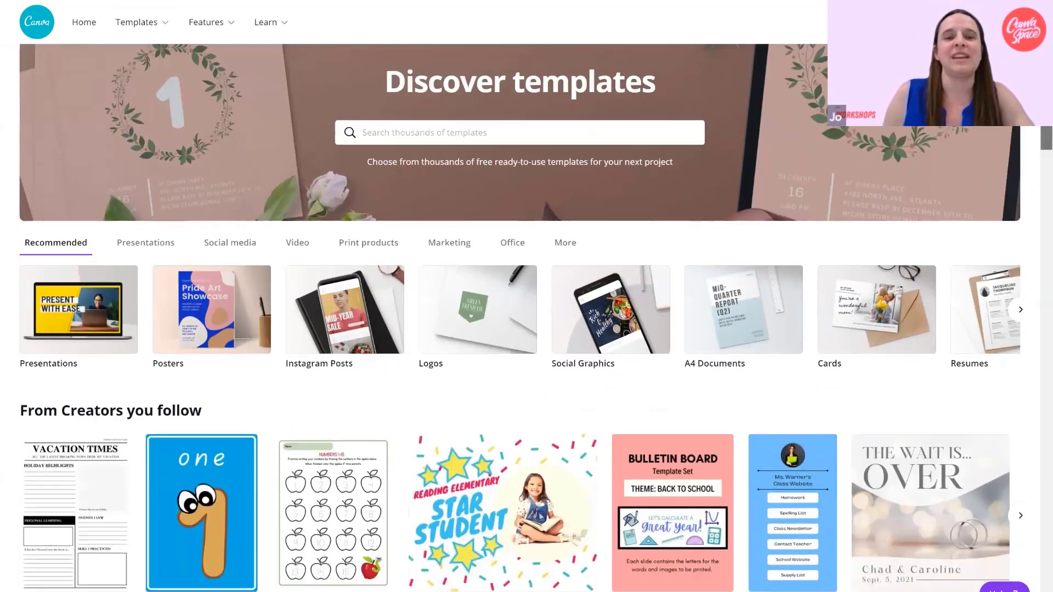
scroll(51, 228, "down", 3)
left_click_drag(20, 229, 206, 235)
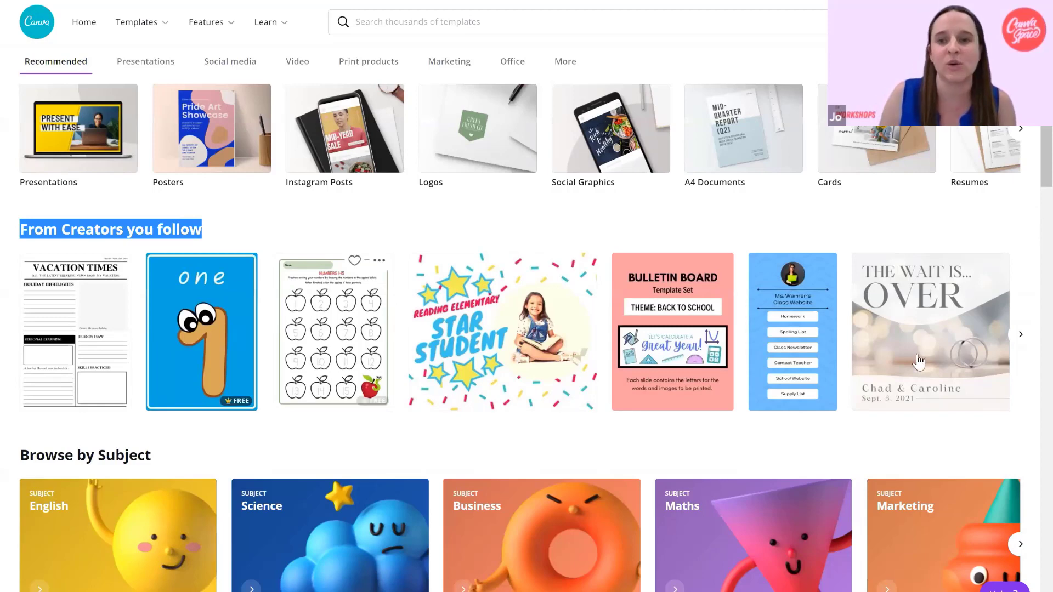
mouse_move(202, 331)
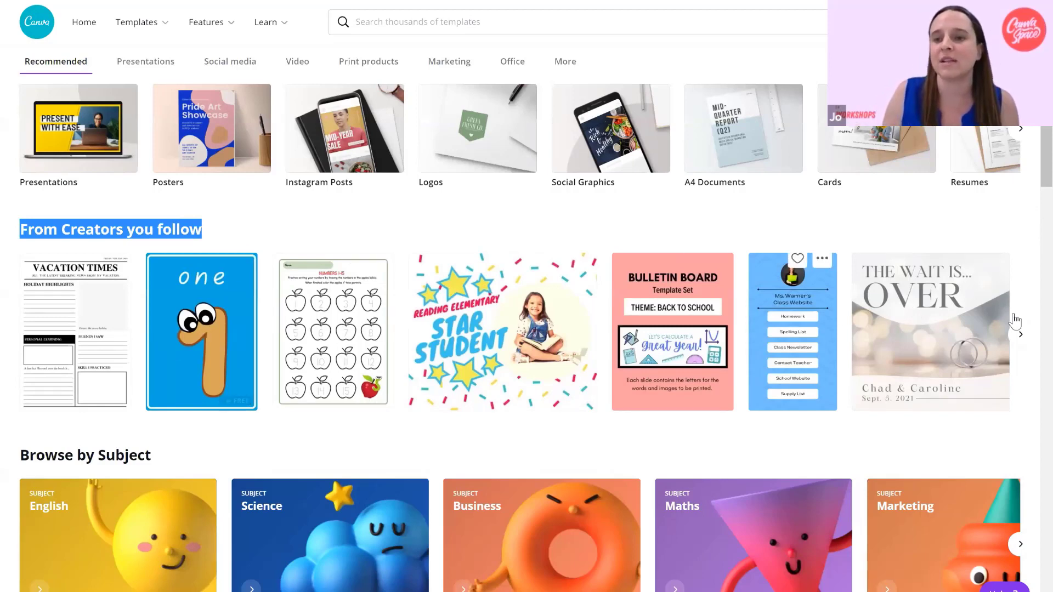
left_click(1020, 335)
left_click(1020, 335)
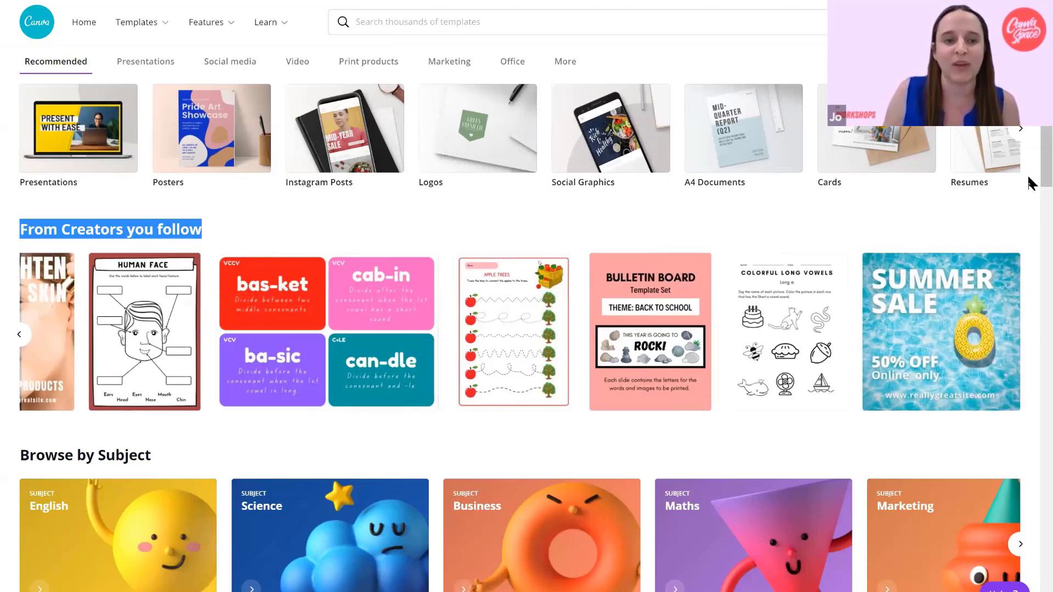
Browse the subject and classroom decor kit collections and open the Care Bears classroom decor kit.
scroll(1029, 219, "down", 1)
scroll(237, 244, "down", 5)
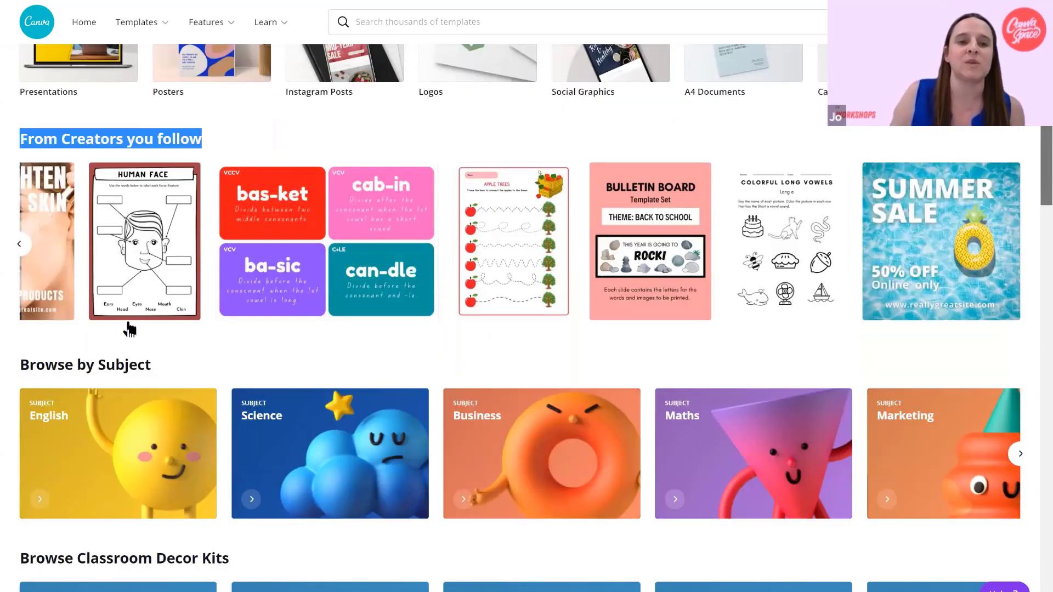
scroll(932, 325, "down", 1)
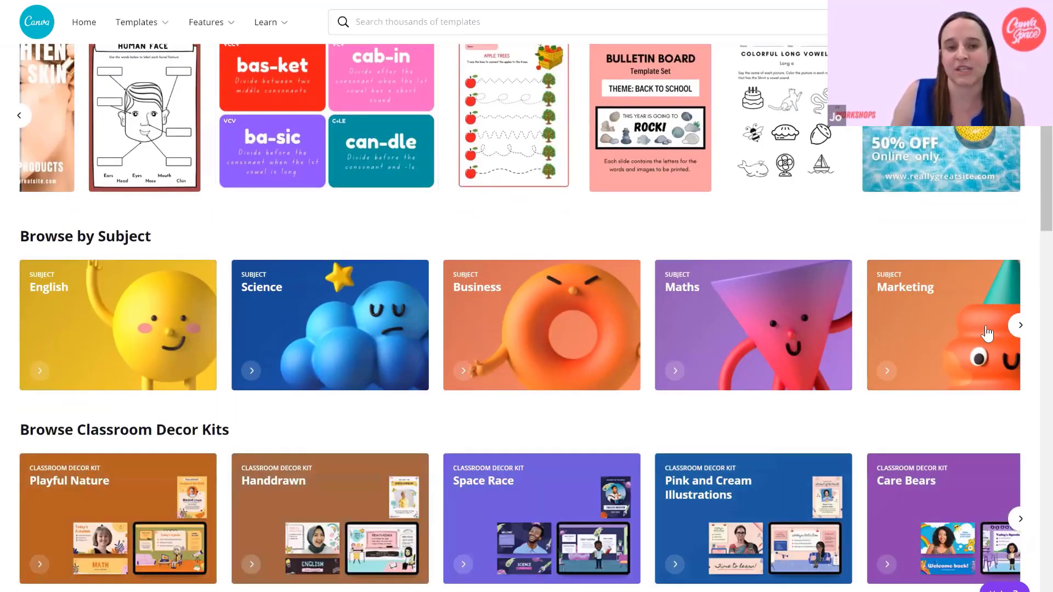
scroll(1031, 241, "down", 1)
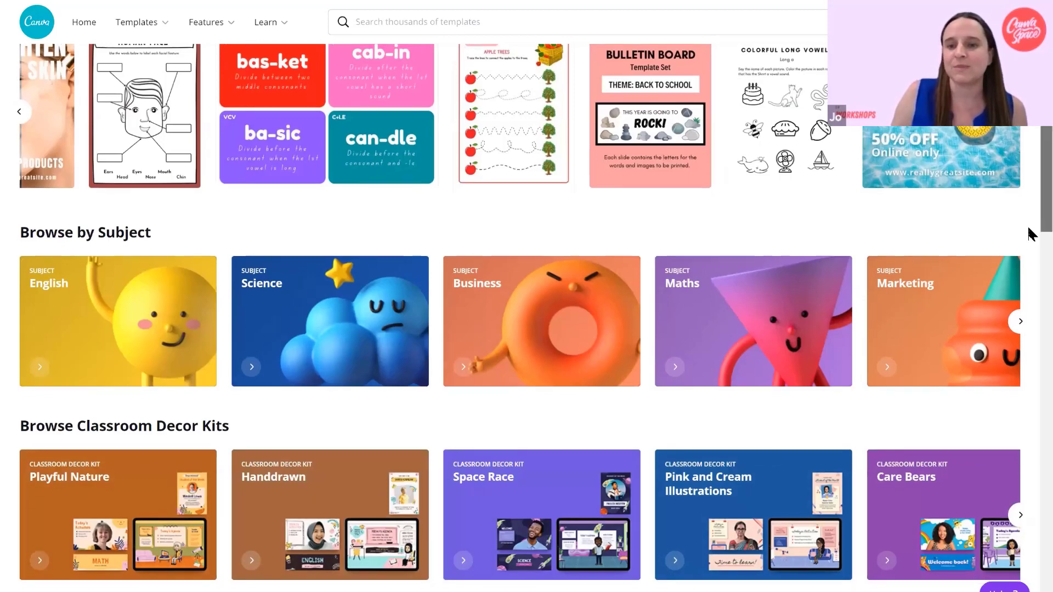
scroll(442, 310, "down", 2)
scroll(22, 270, "down", 3)
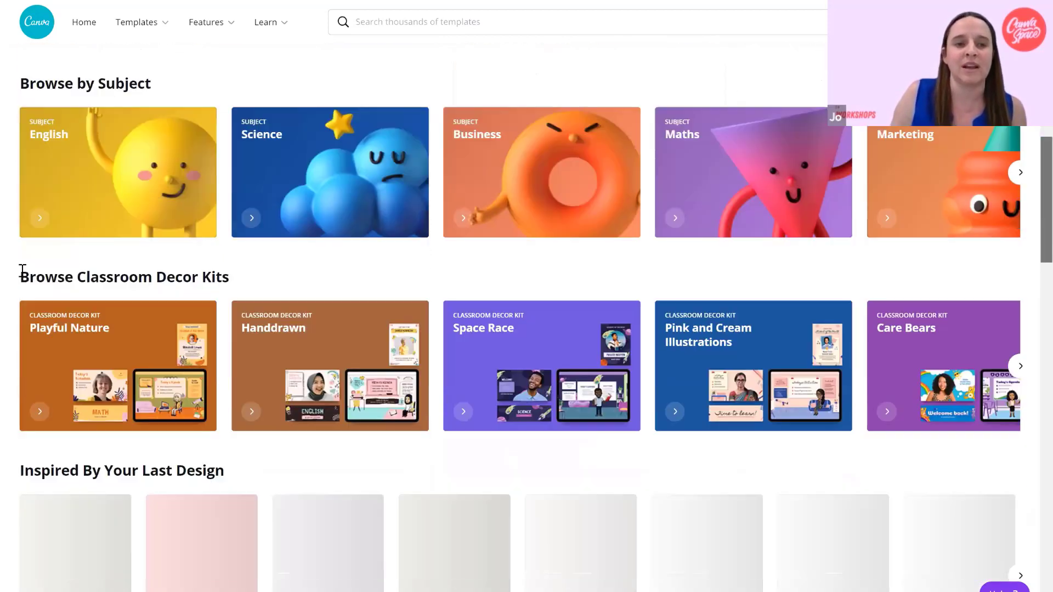
triple_click(244, 273)
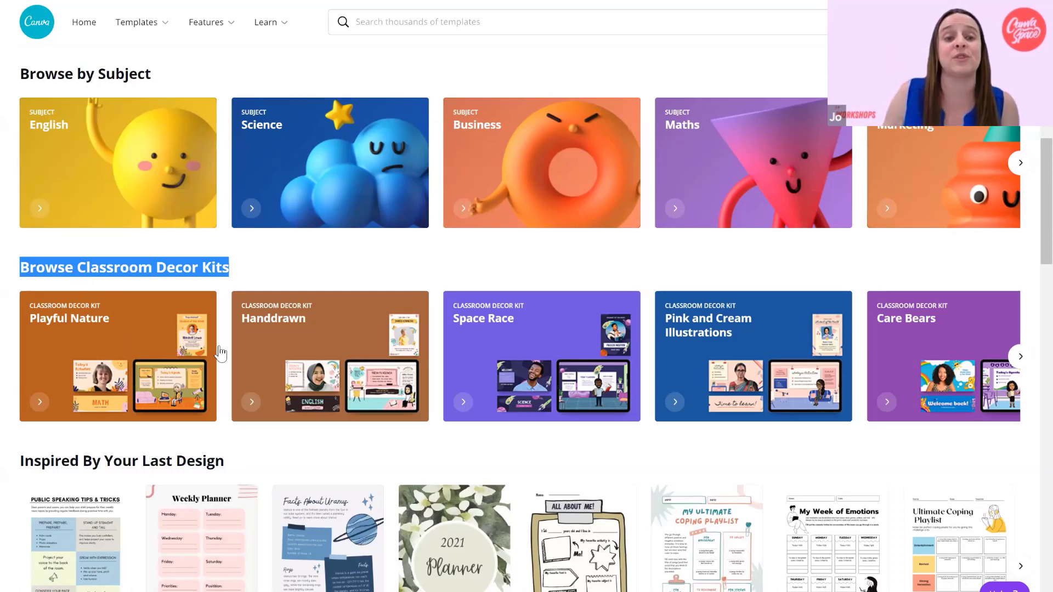
left_click(903, 337)
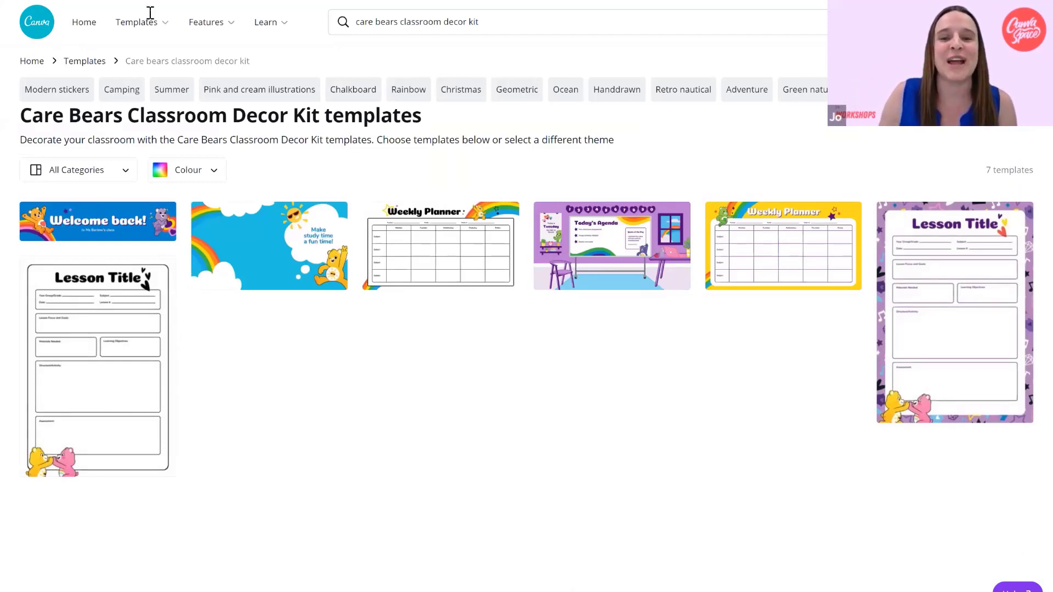
Return to the main Templates page and view the templates in the Space Race classroom decor kit.
key("alt+Left")
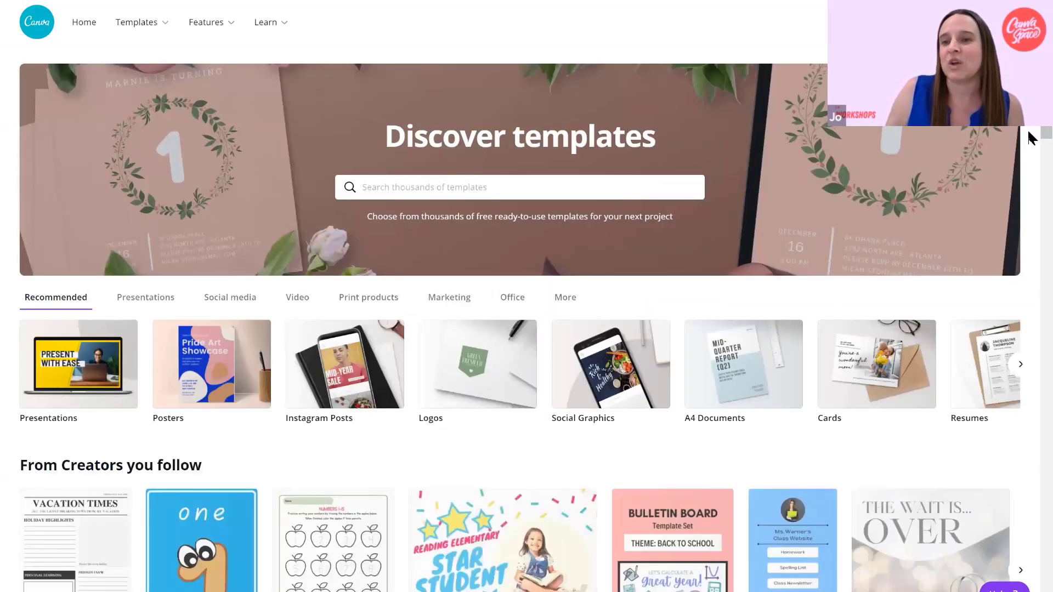
scroll(1028, 247, "down", 3)
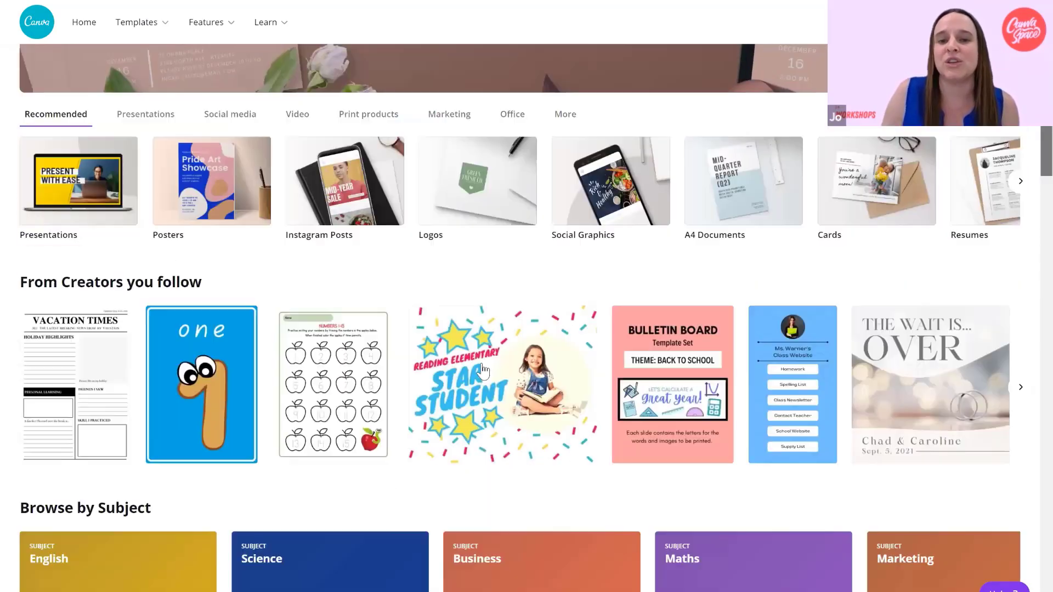
scroll(573, 362, "down", 8)
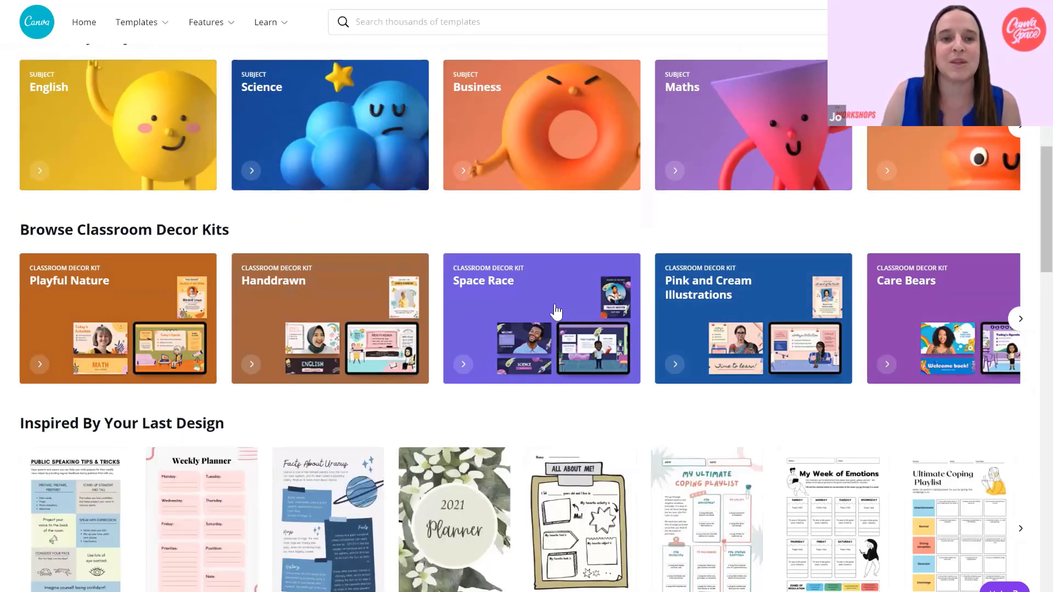
left_click(555, 307)
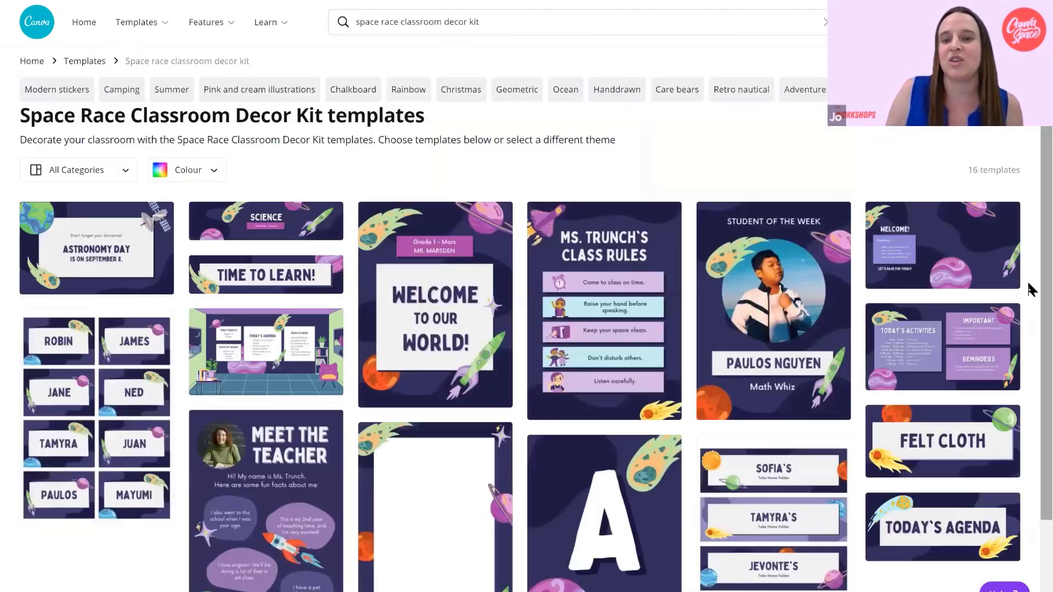
scroll(1031, 293, "down", 1)
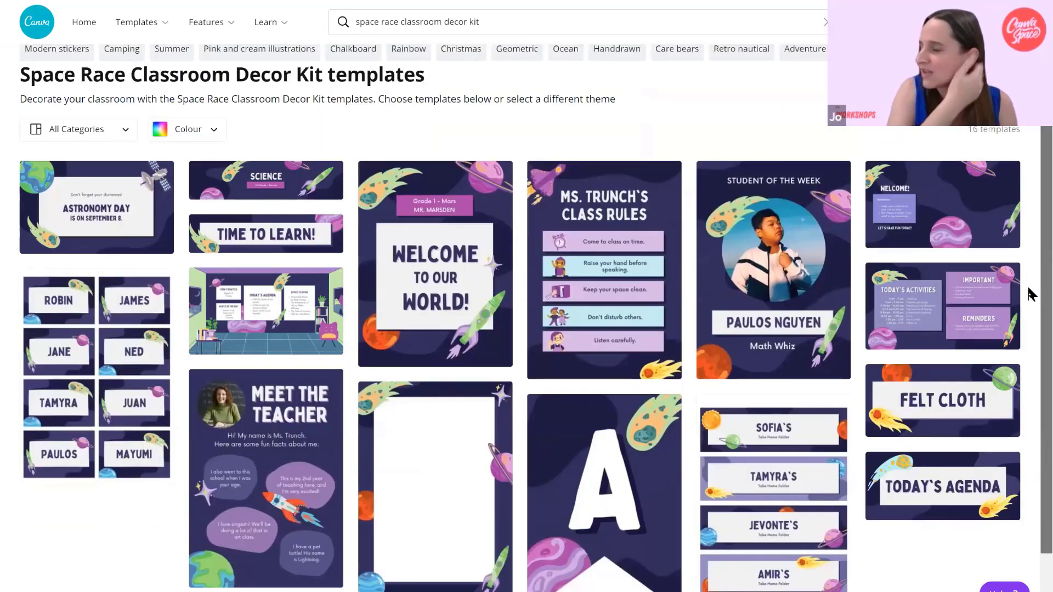
scroll(1031, 294, "down", 1)
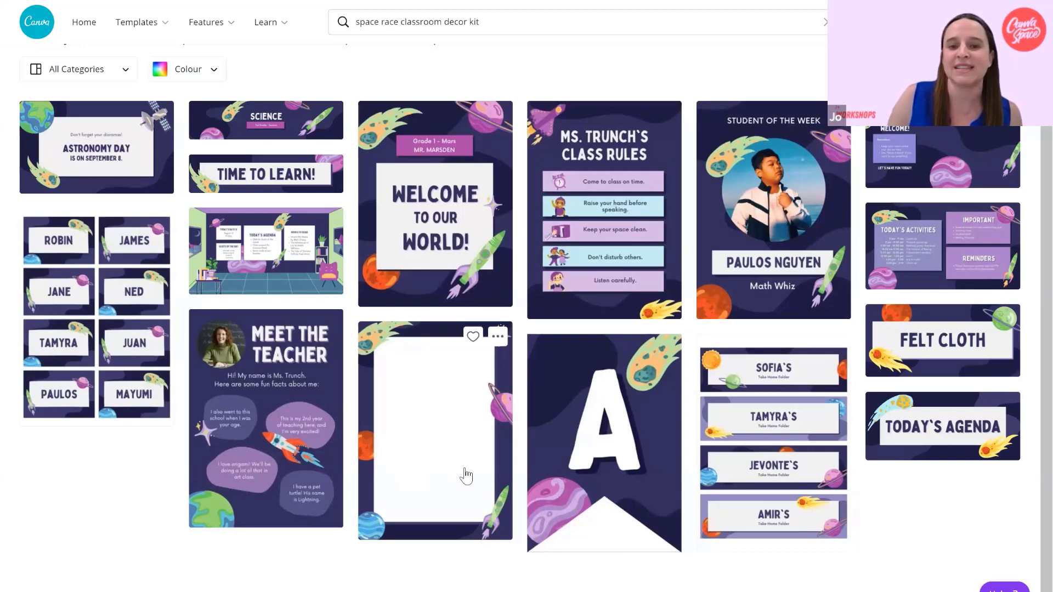
Preview the blank page border template in the Space Race kit and return to the main Templates page.
left_click(425, 393)
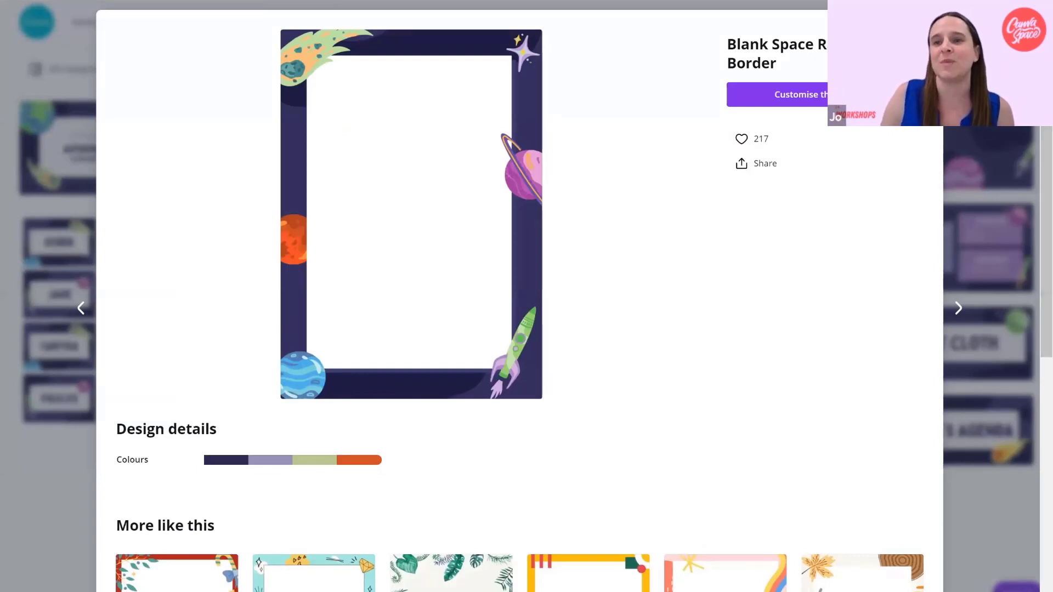
left_click(20, 2)
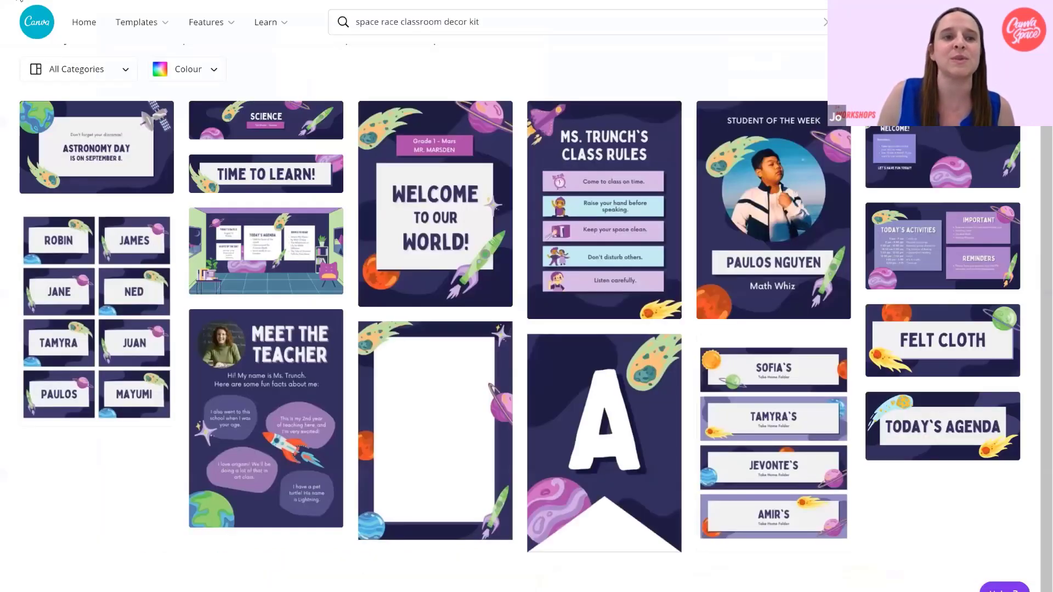
left_click(20, 1)
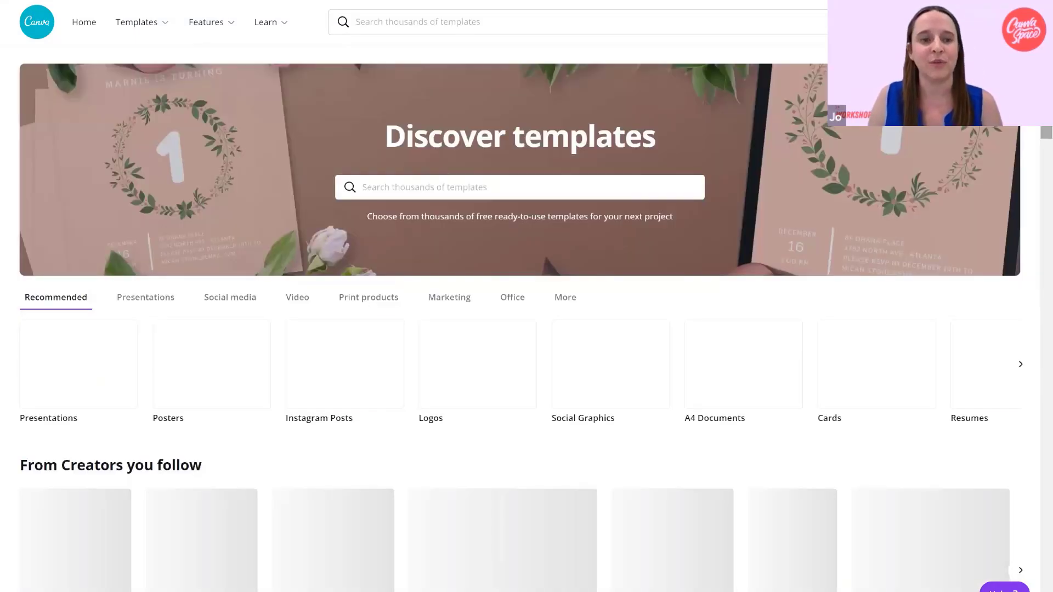
Review the creator and subject collections on the Templates page and go to the template search.
scroll(1029, 195, "down", 4)
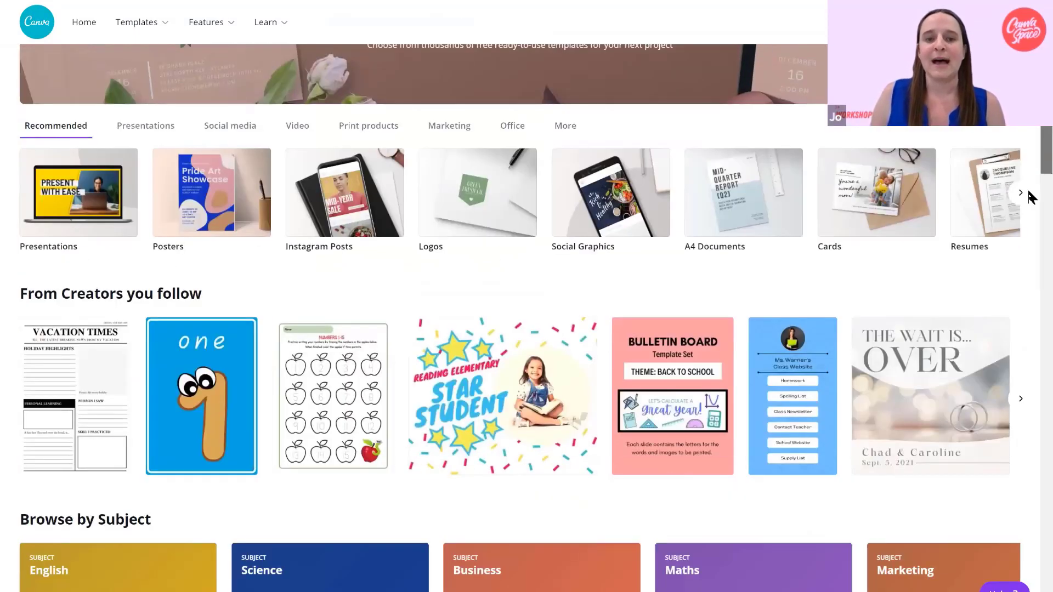
scroll(1027, 172, "down", 5)
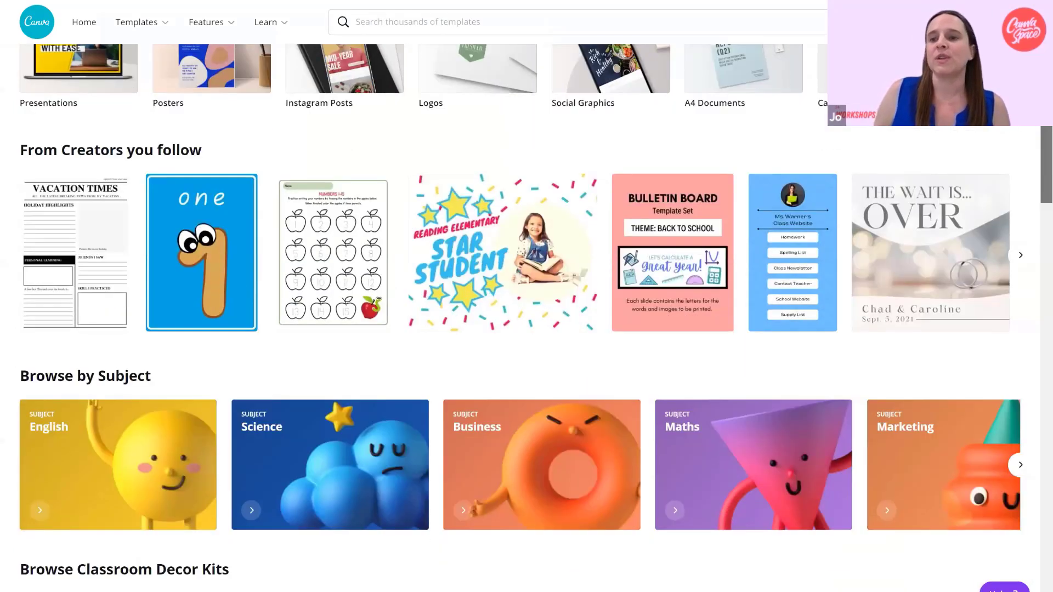
scroll(482, 178, "up", 1)
scroll(482, 178, "up", 2)
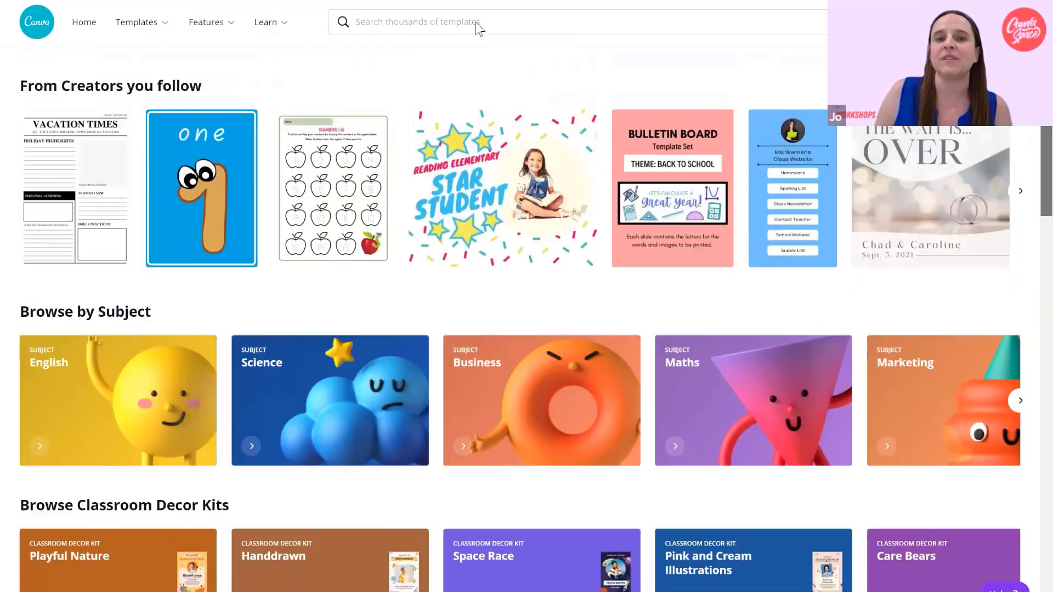
scroll(483, 176, "up", 2)
scroll(696, 191, "up", 5)
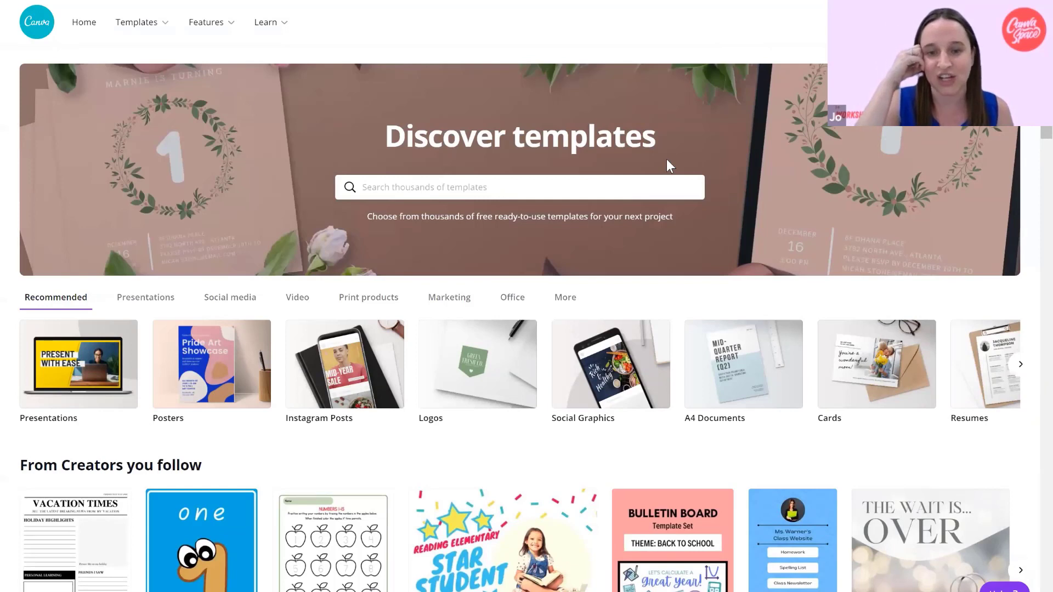
left_click(666, 183)
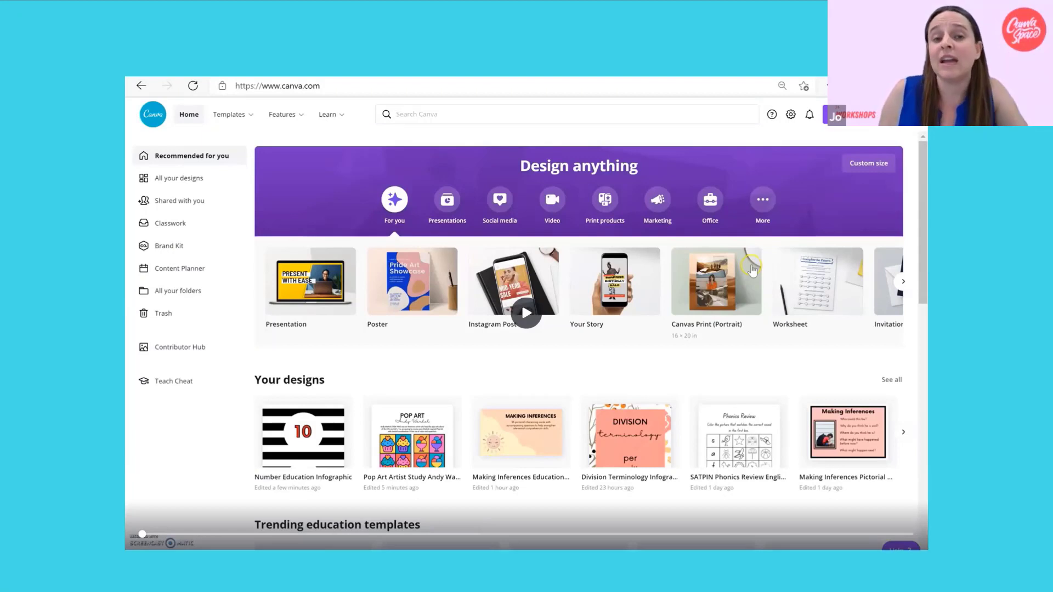
left_click(525, 315)
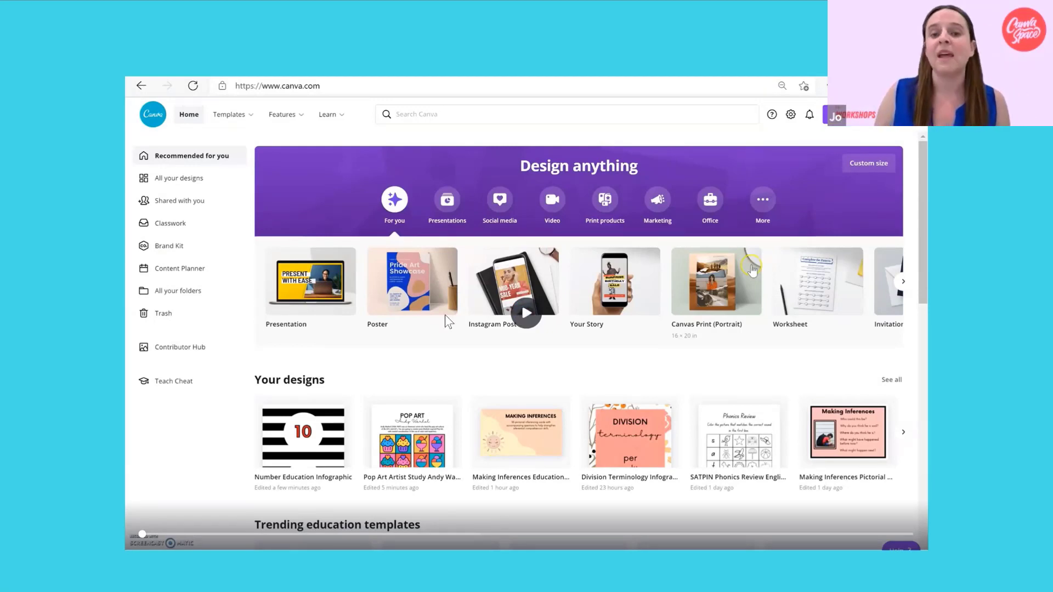
Start creating a new design from the Canva home page and view the suggested design types.
left_click(479, 315)
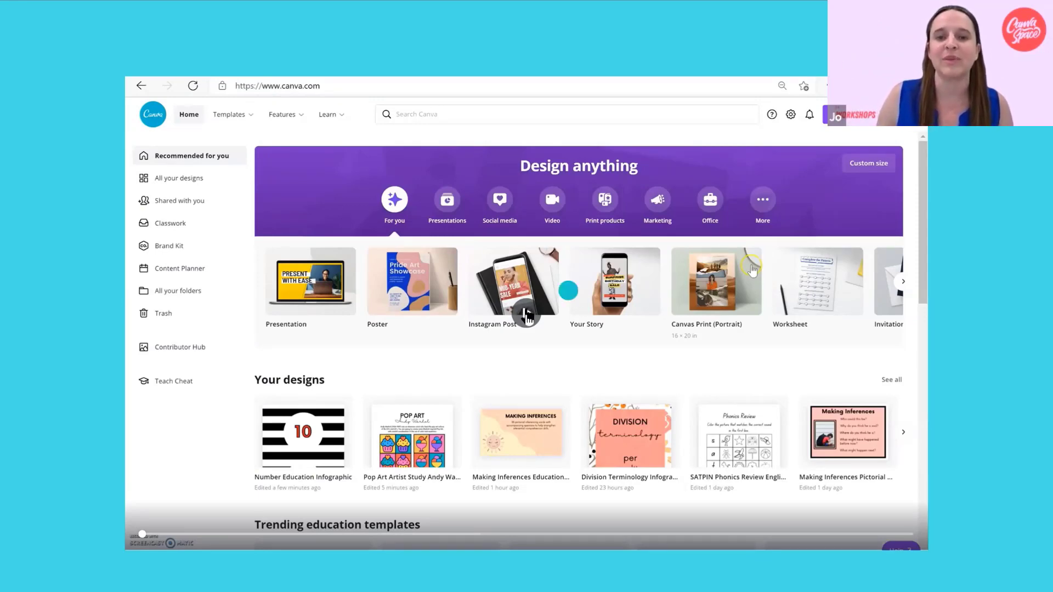
left_click(527, 317)
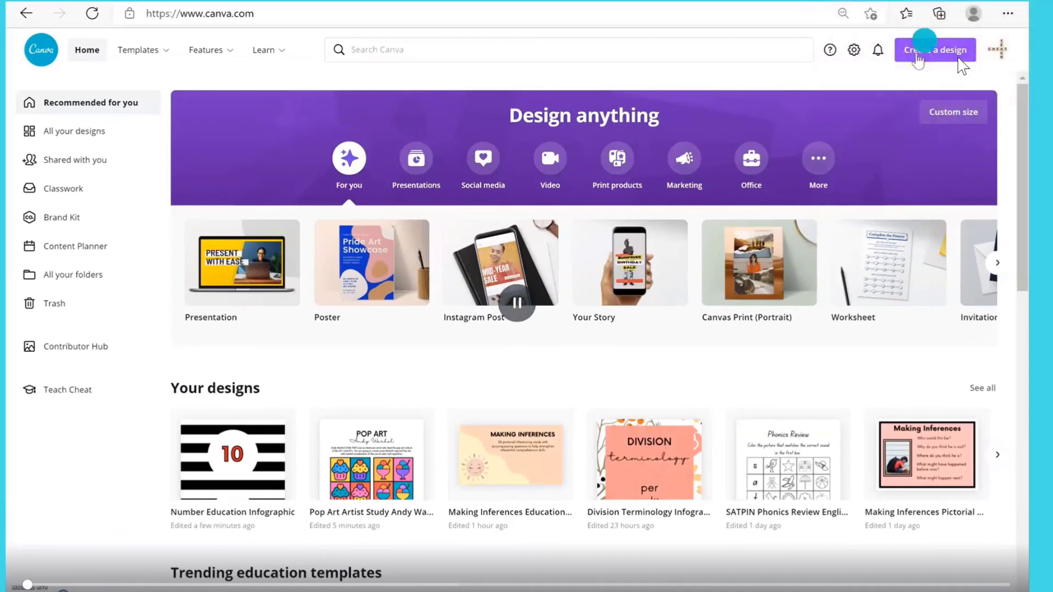
left_click(917, 55)
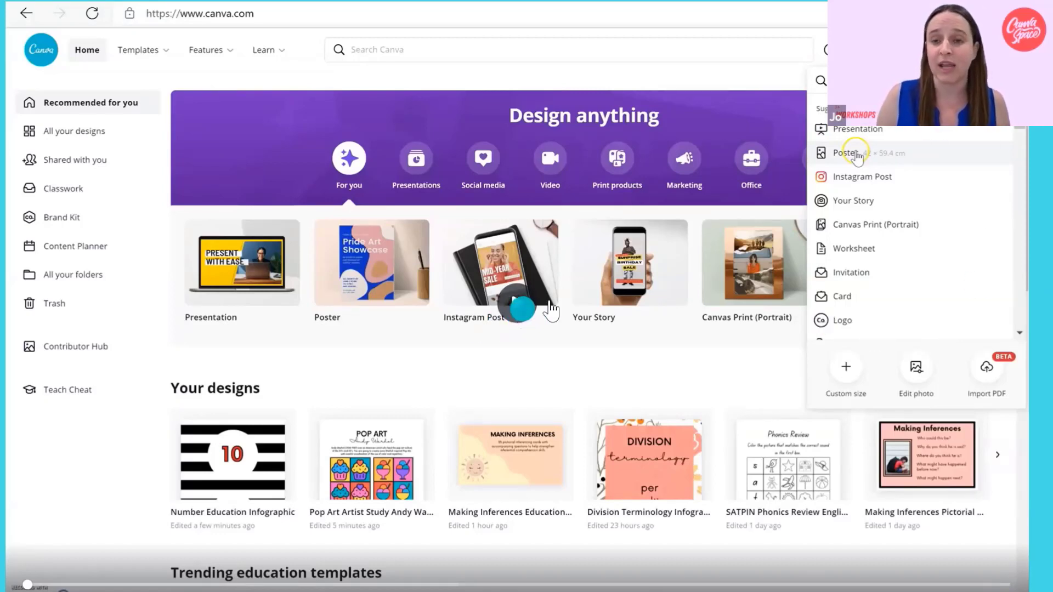
left_click(513, 307)
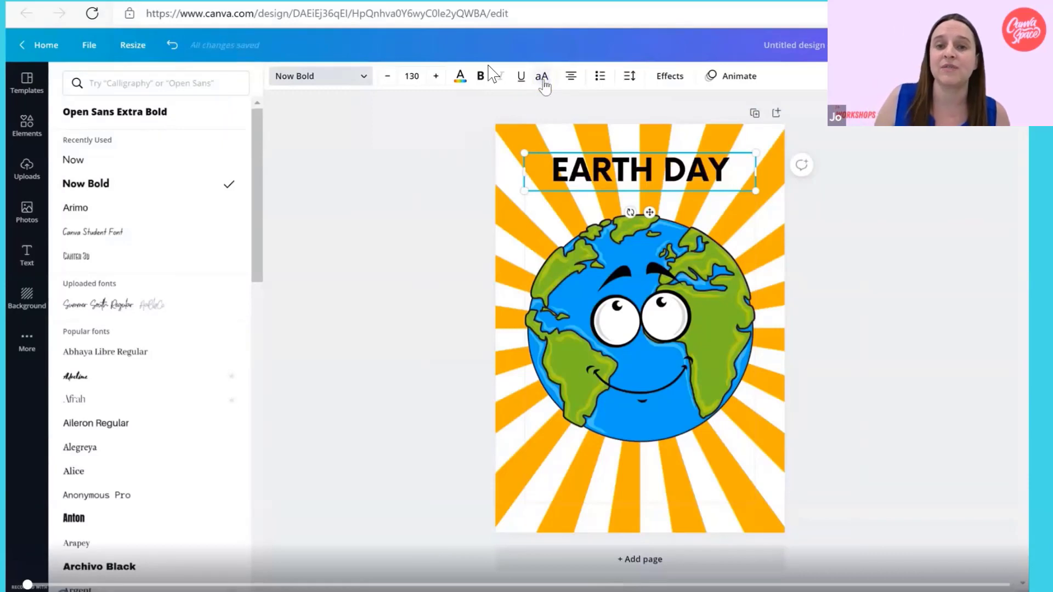
Apply the Curve shape effect to the EARTH DAY heading and set its curve to 56.
left_click(669, 76)
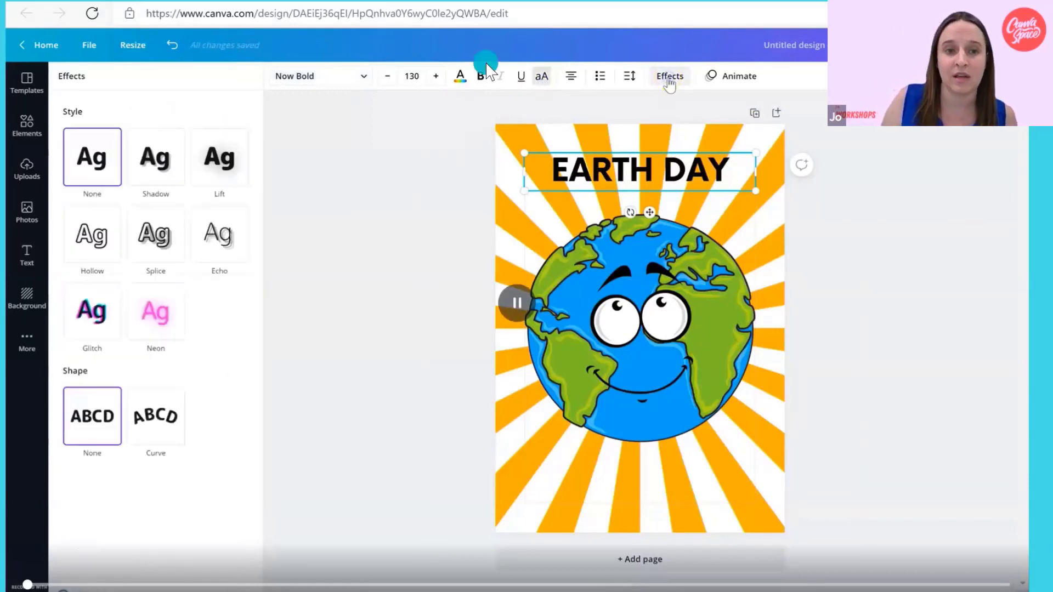
left_click(153, 423)
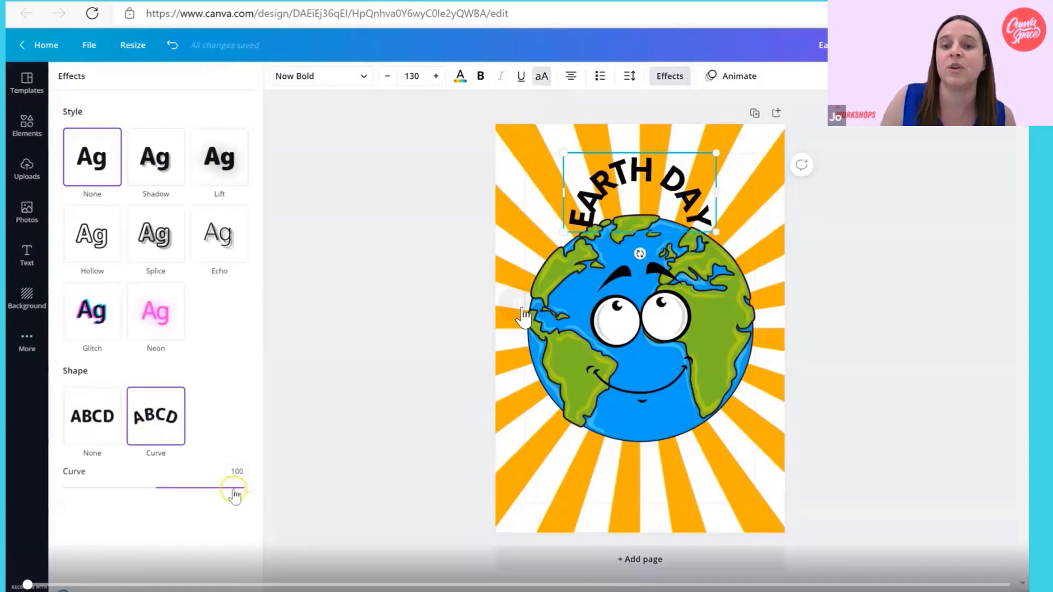
left_click(564, 285)
left_click_drag(248, 488, 204, 488)
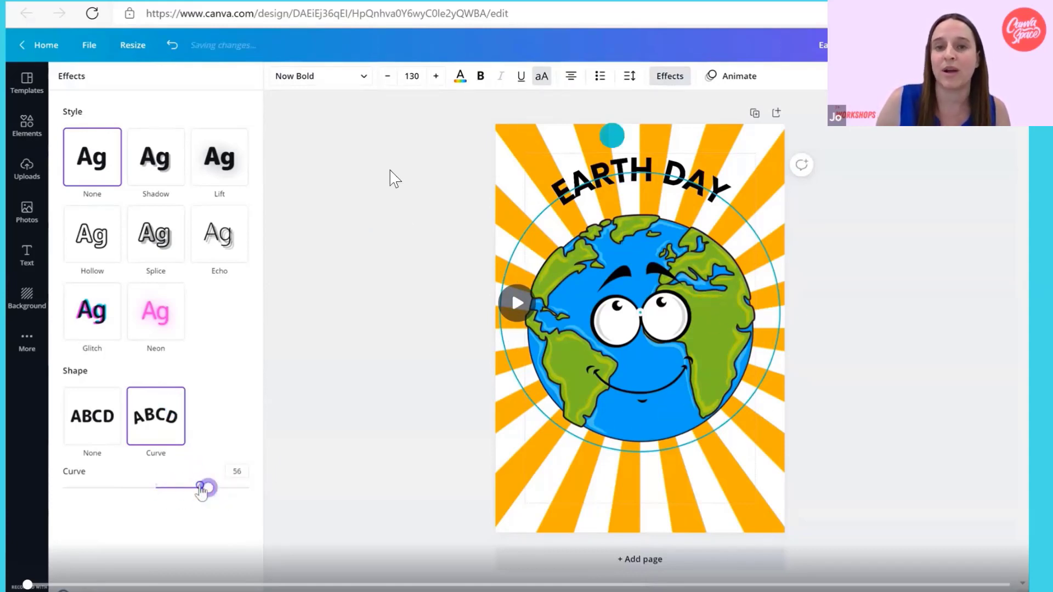
Add a semi-transparent white band below the globe with the text 22 April 2021 in the Now font at size 100.
left_click(520, 308)
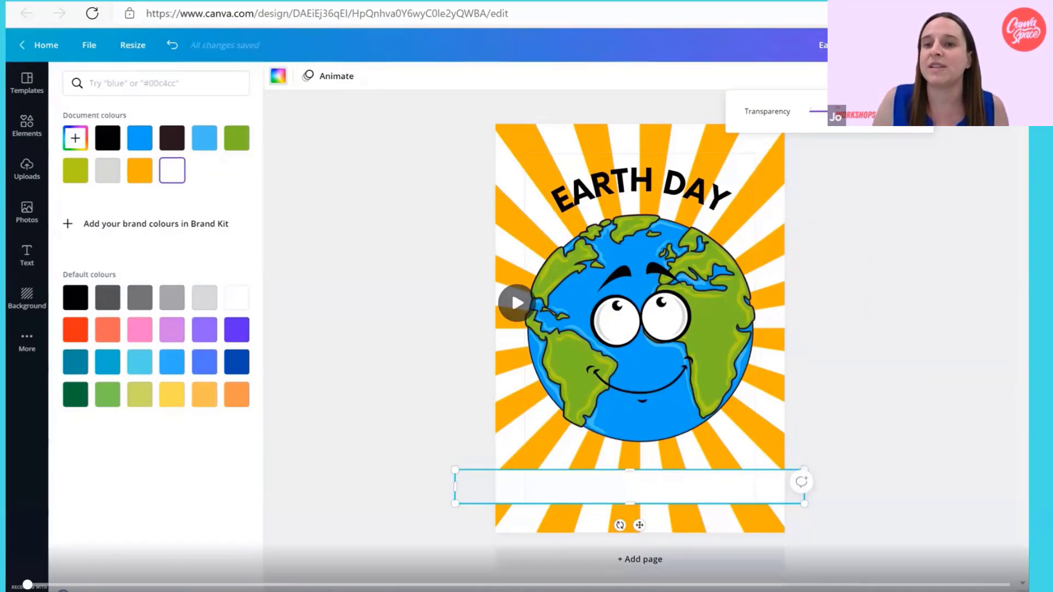
left_click(518, 315)
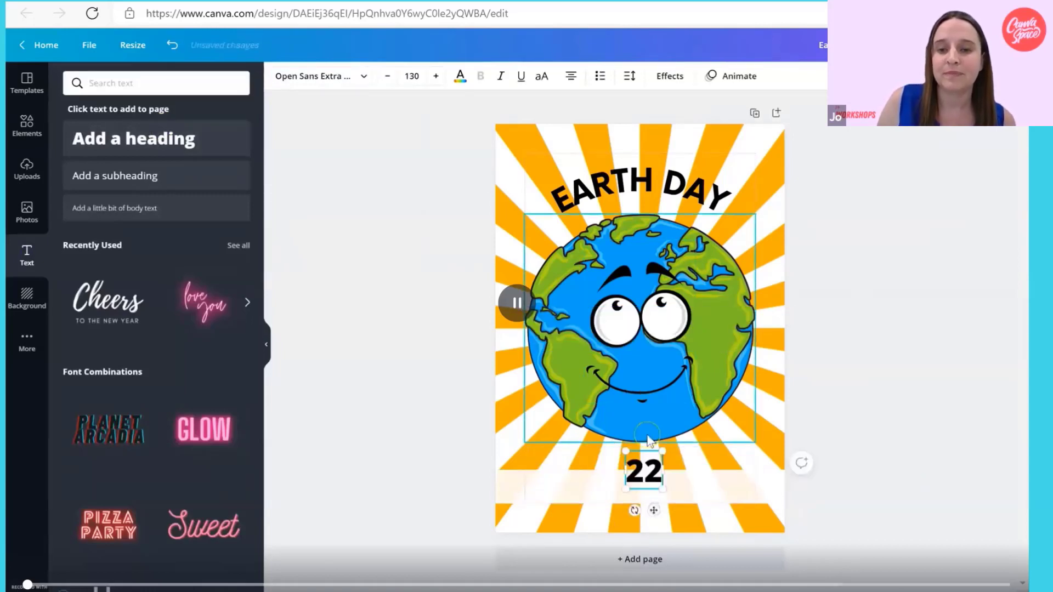
left_click(931, 499)
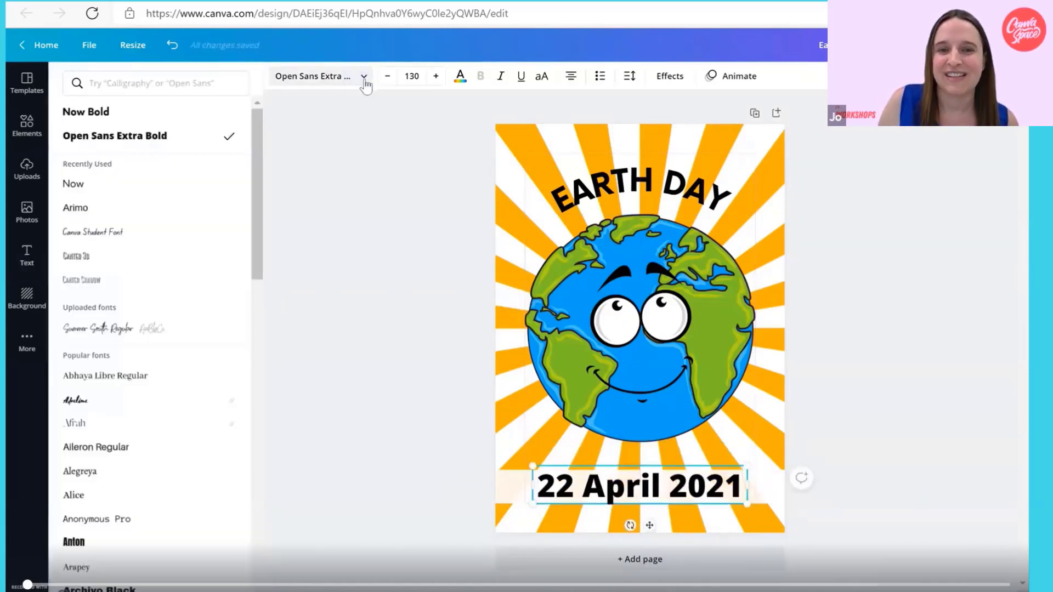
left_click(899, 497)
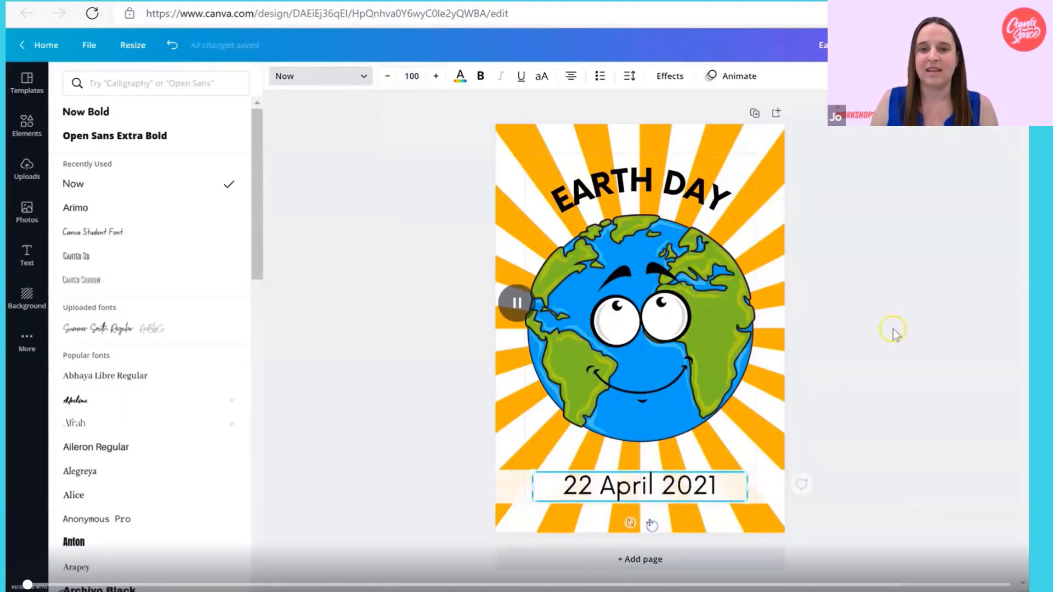
left_click(887, 478)
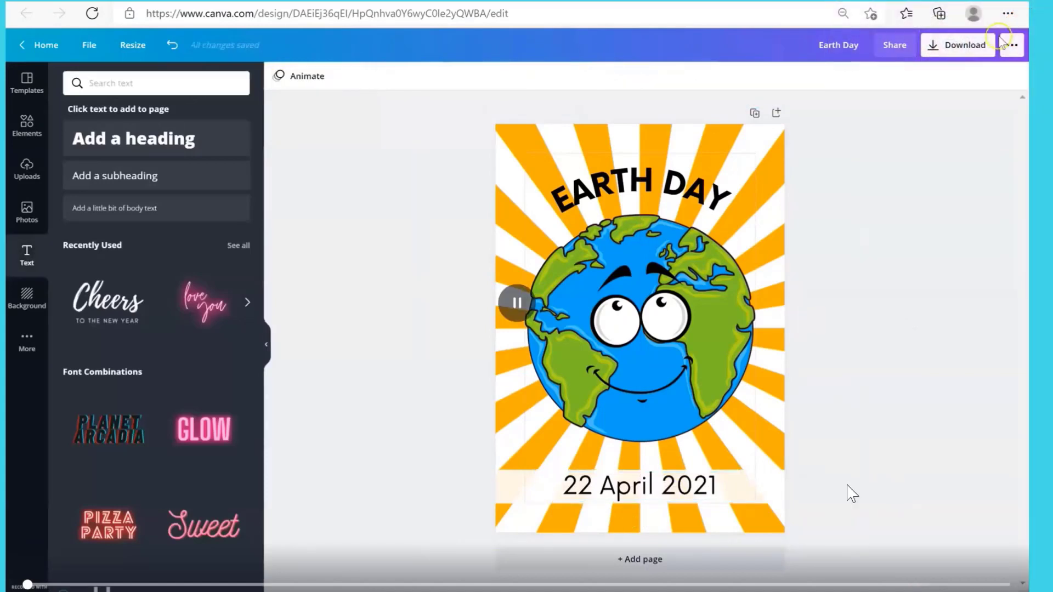
Download the Earth Day poster as a PNG file.
left_click(985, 50)
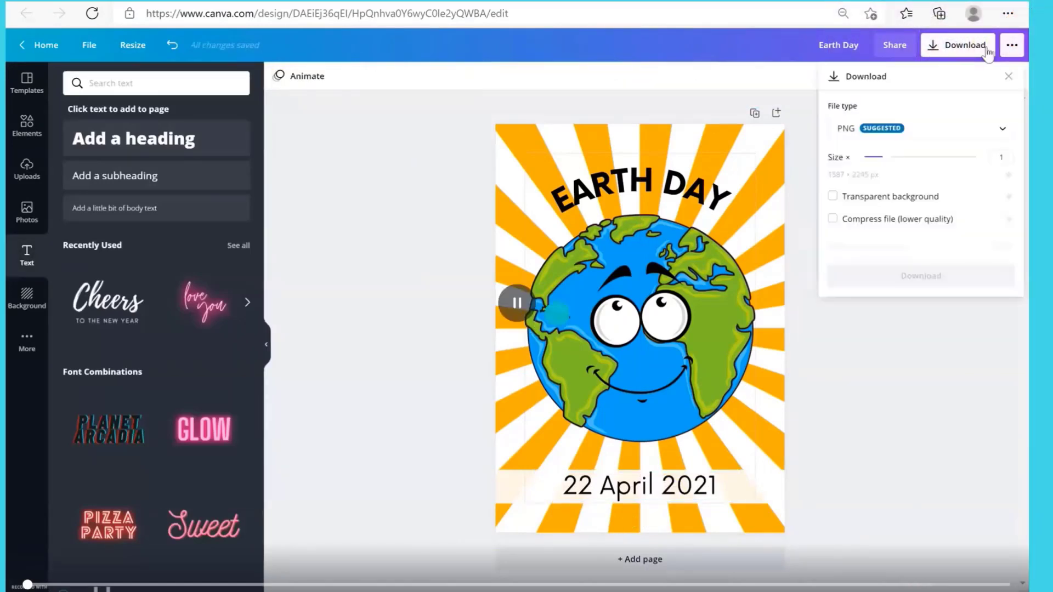
left_click(517, 302)
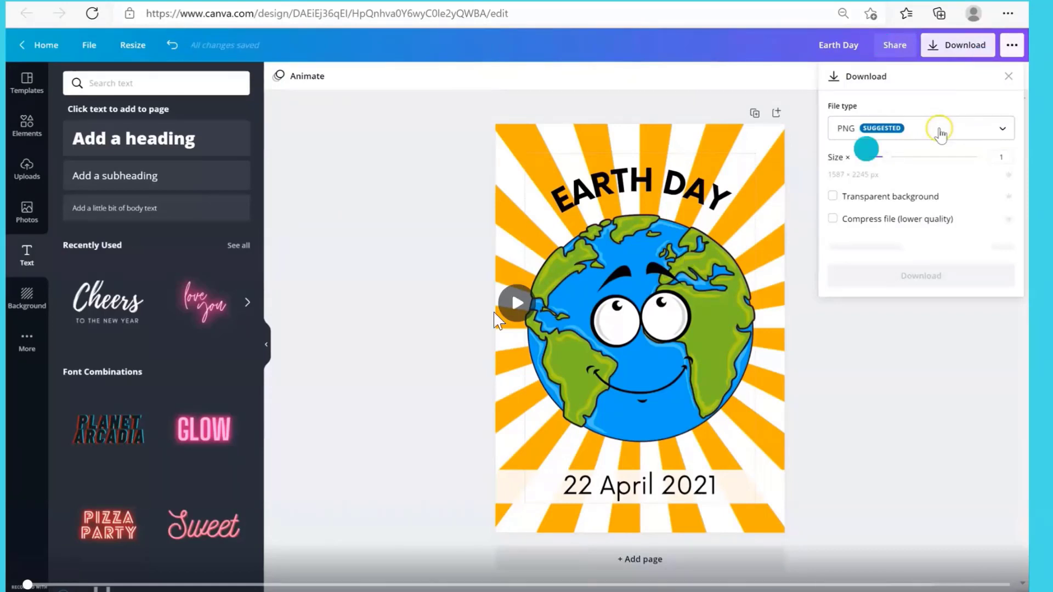
left_click(940, 132)
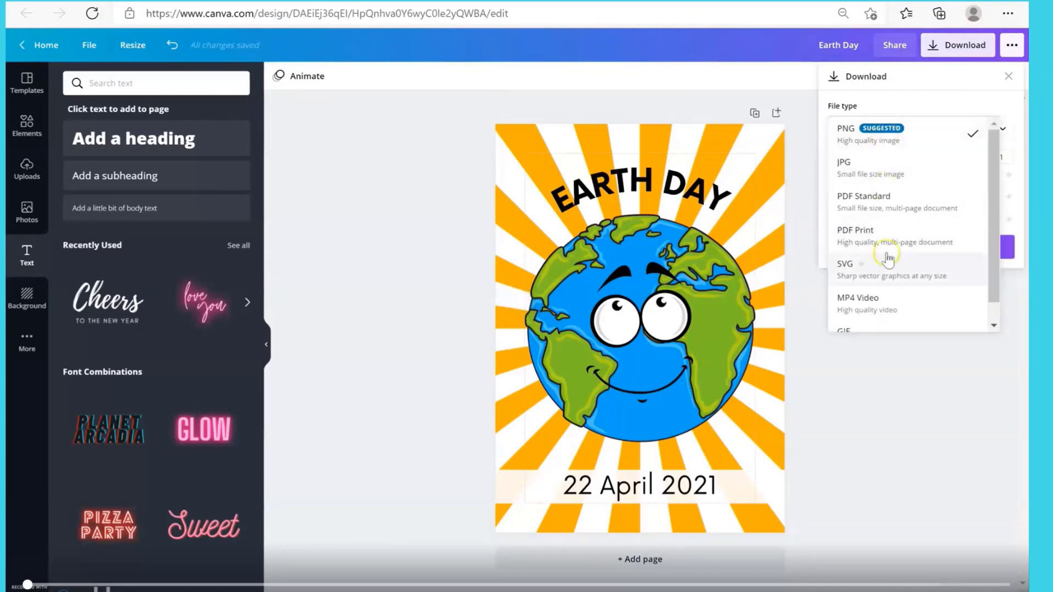
left_click(883, 141)
left_click(899, 249)
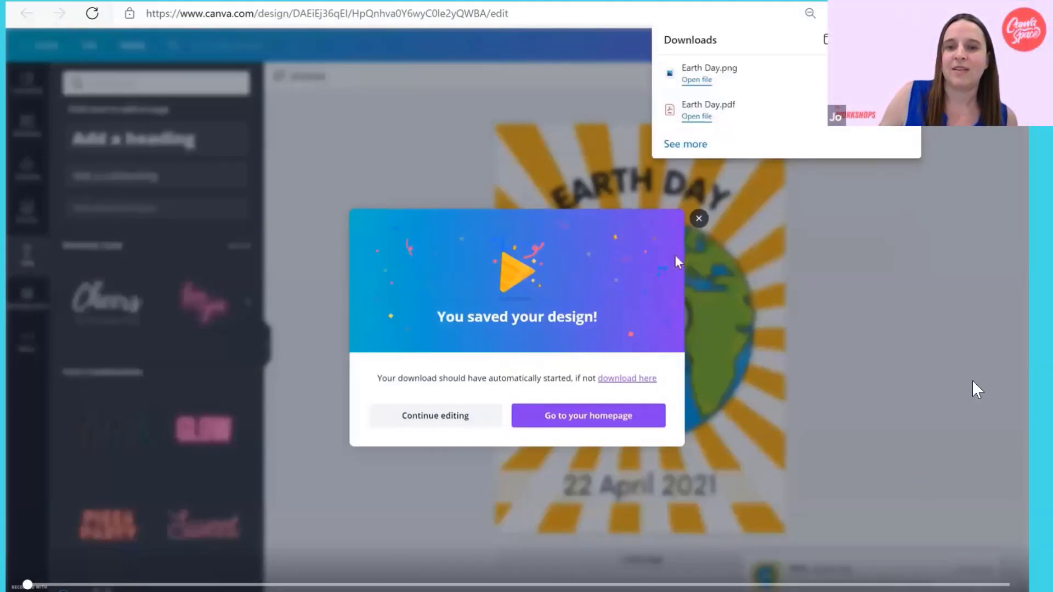
key("Right")
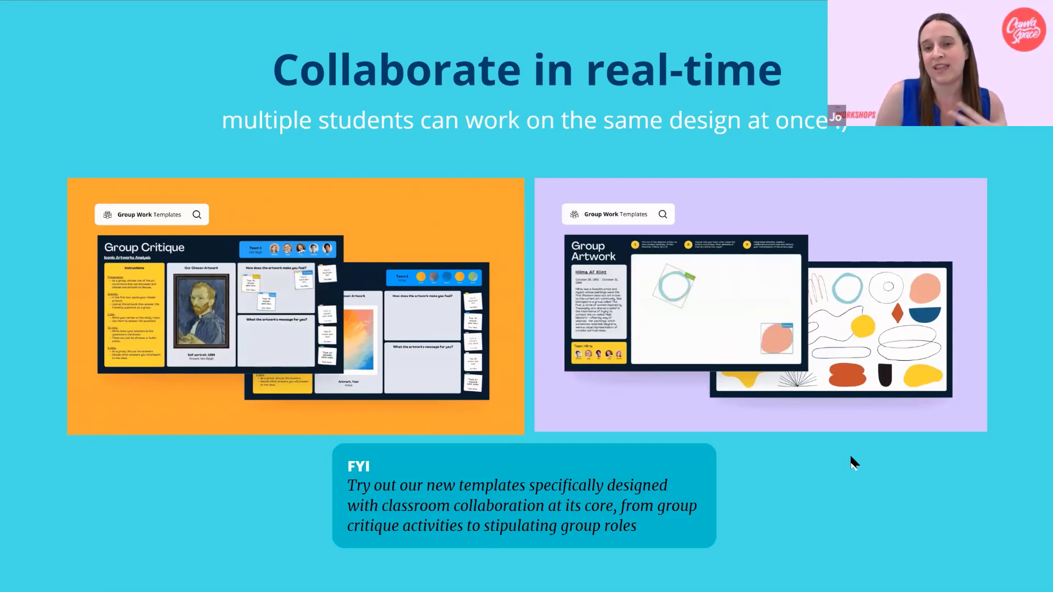
left_click(900, 441)
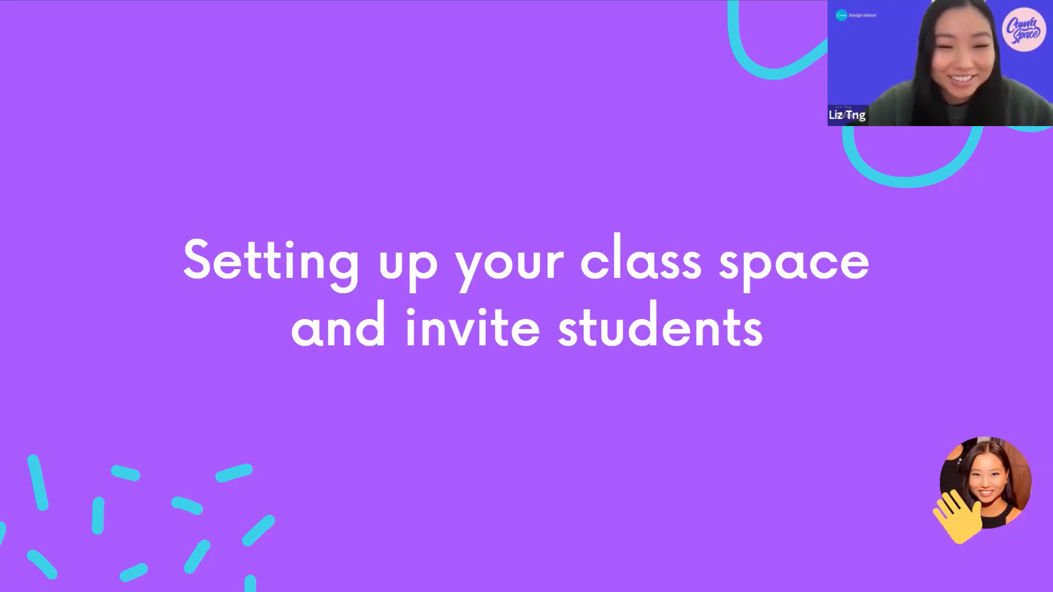
key("Right")
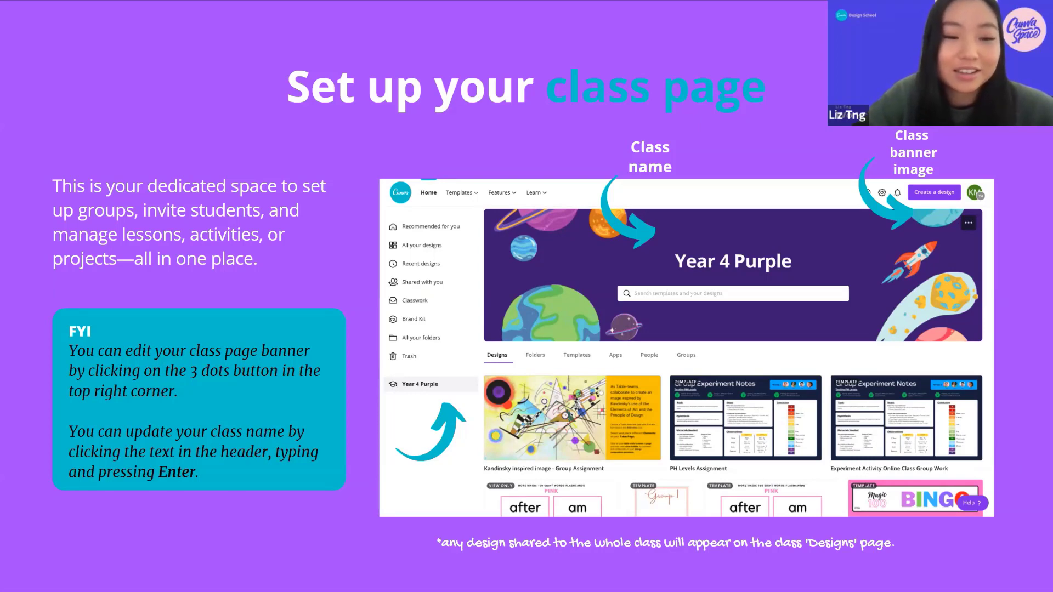
left_click(985, 272)
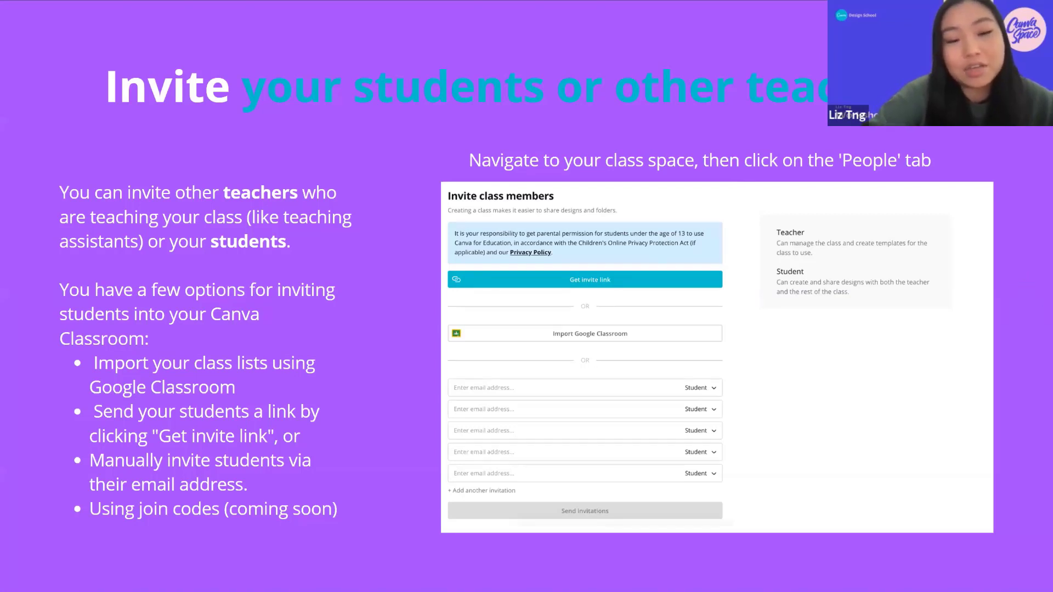
left_click(1017, 288)
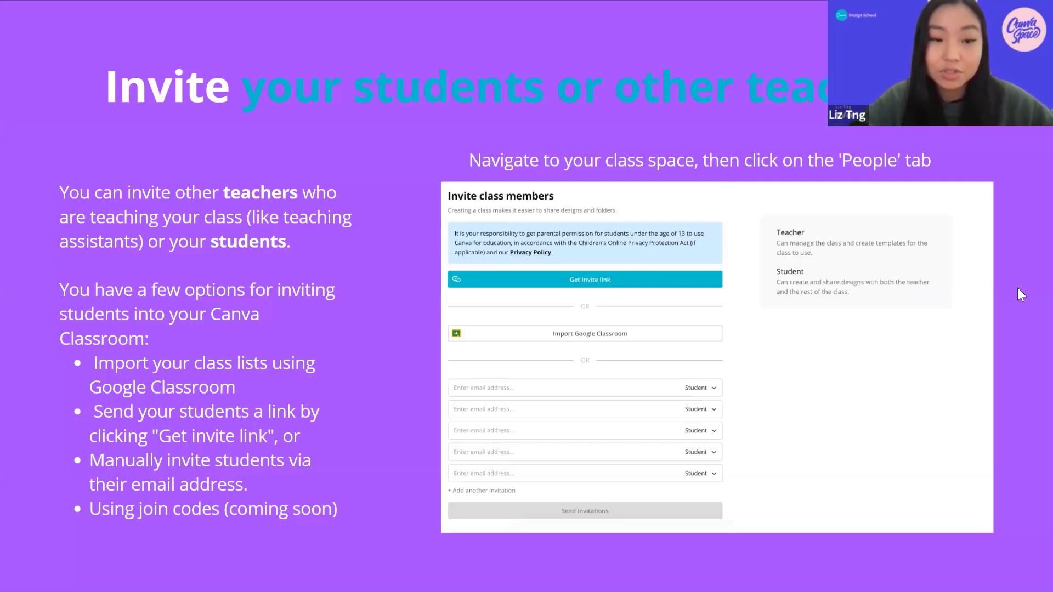
left_click(1030, 340)
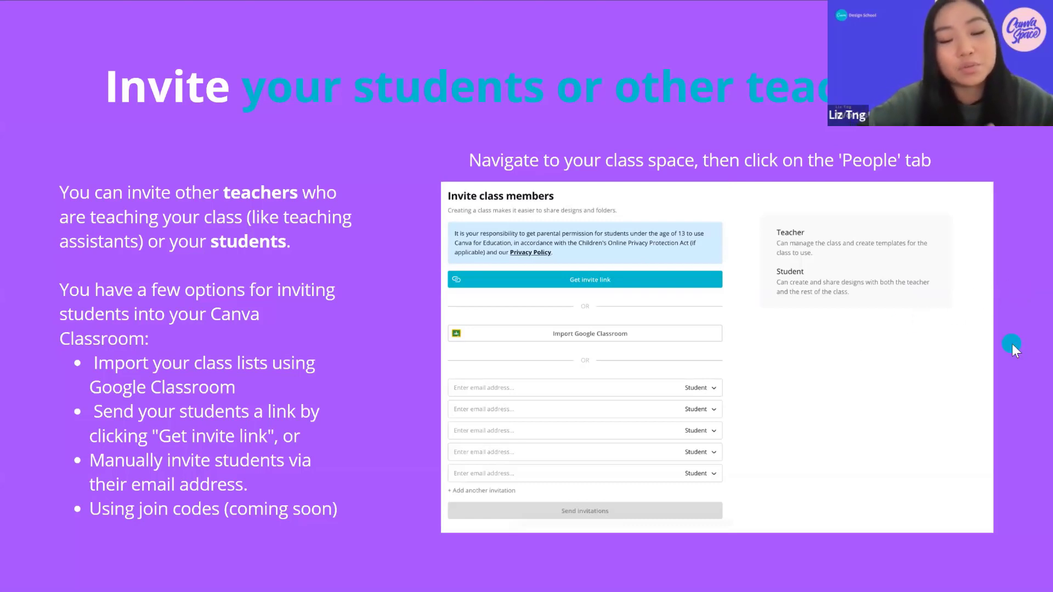
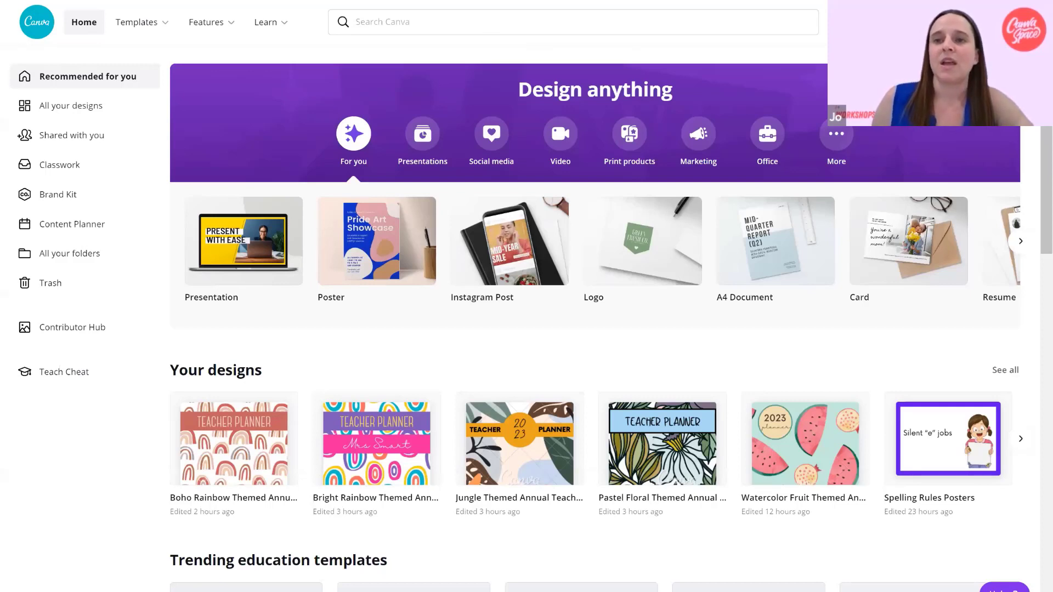
Create a blank landscape poster design and title it All About Me.
left_click(948, 22)
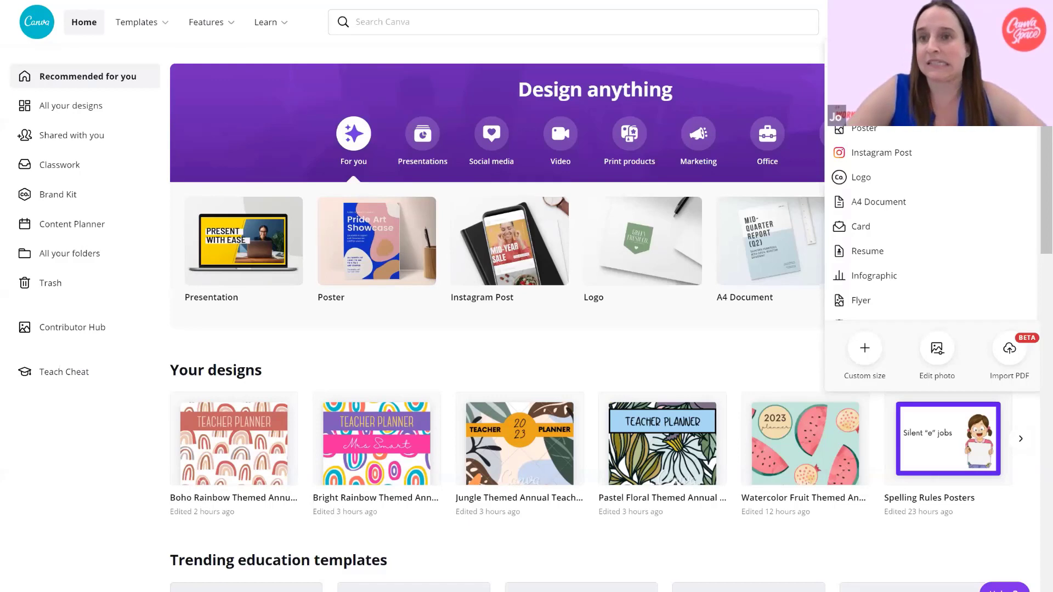
type("p")
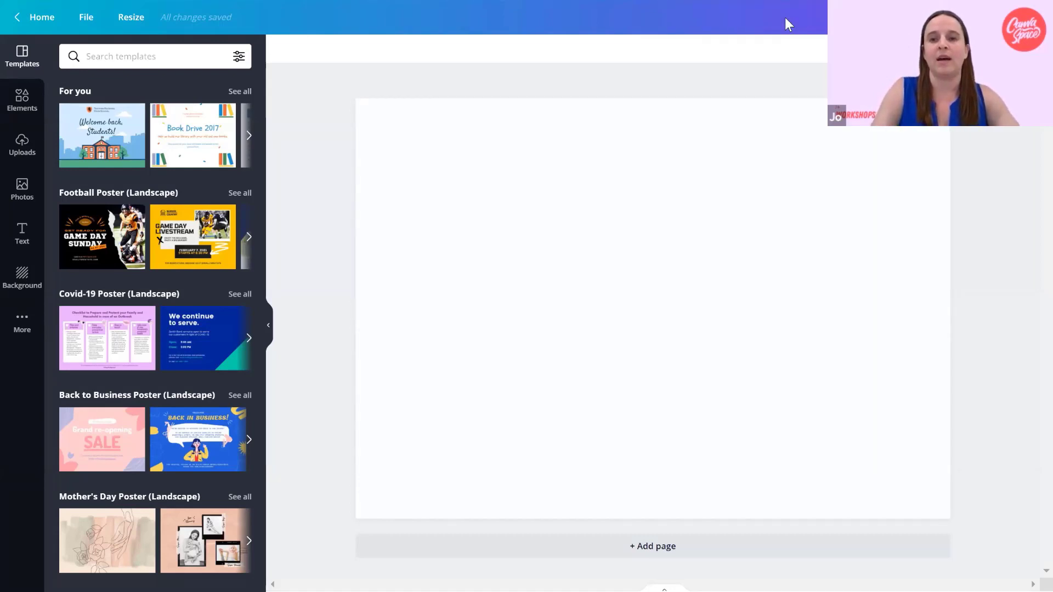
type("All About Me")
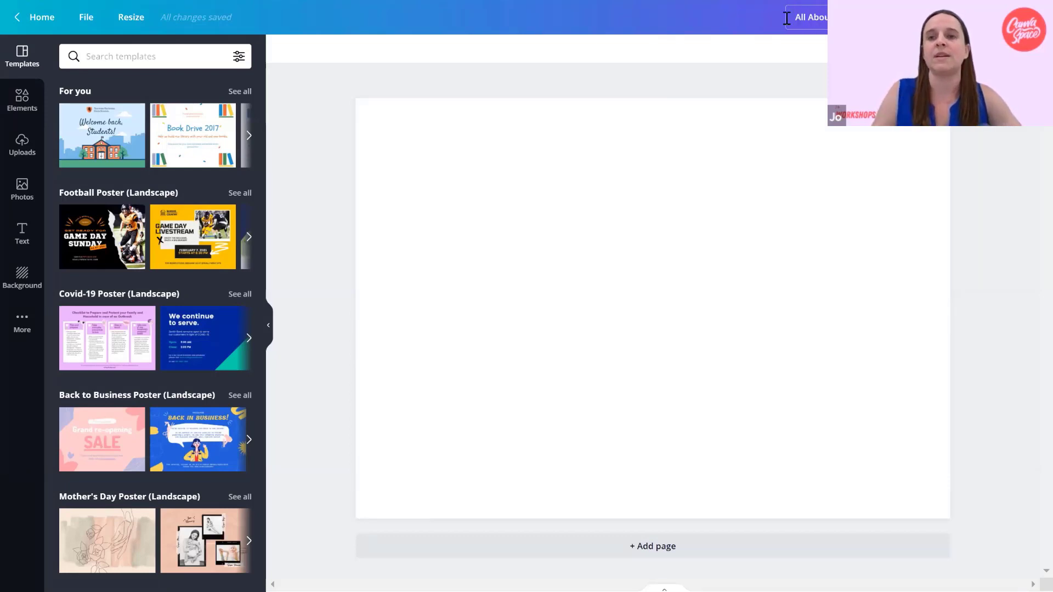
left_click(702, 171)
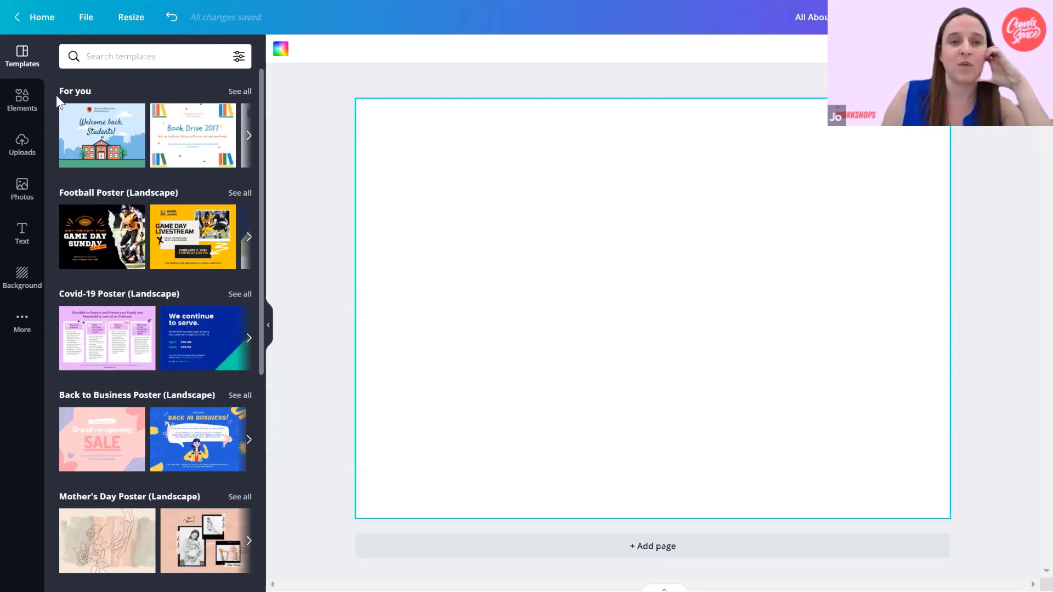
Search the elements for rectangle and add the solid square shape to the page.
left_click(22, 102)
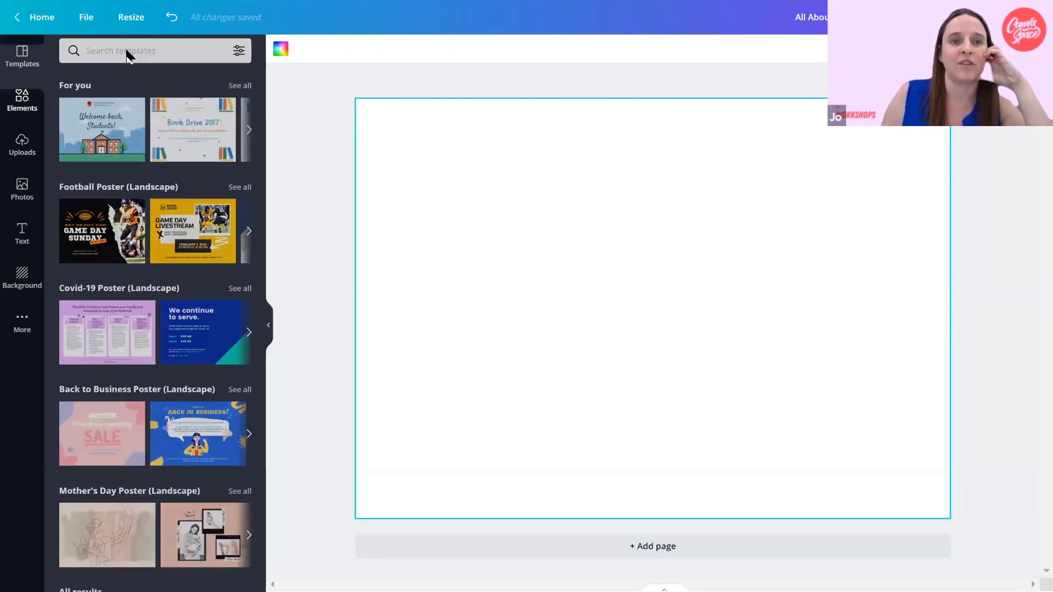
left_click(130, 55)
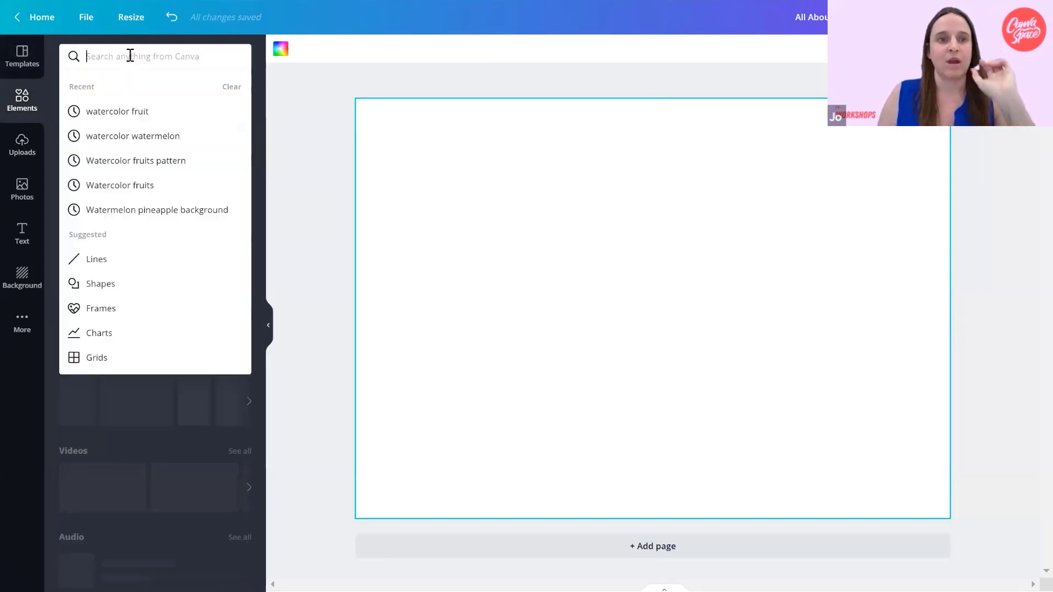
type("rectangle")
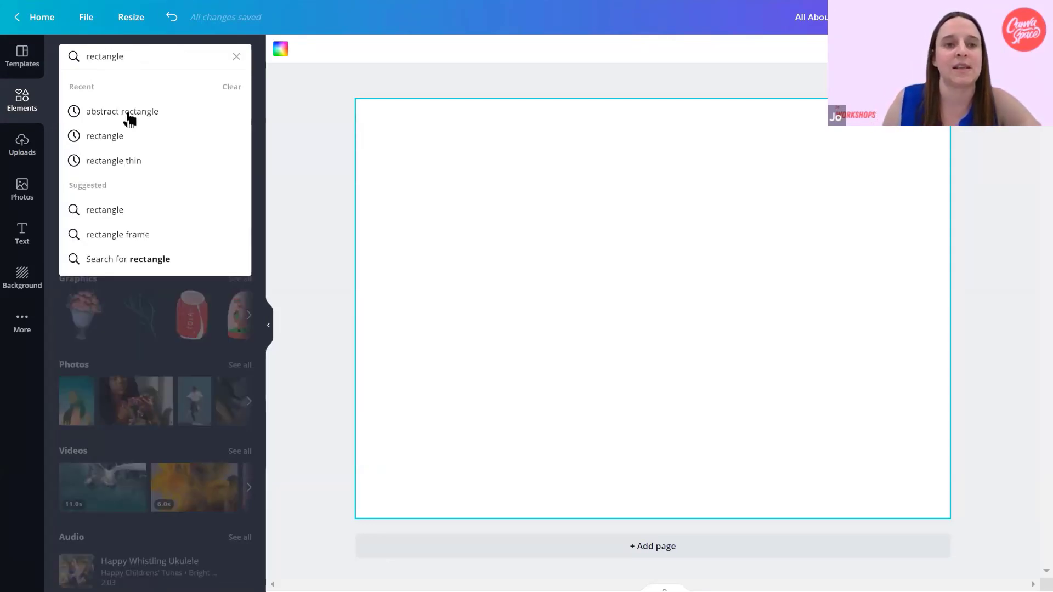
left_click(122, 135)
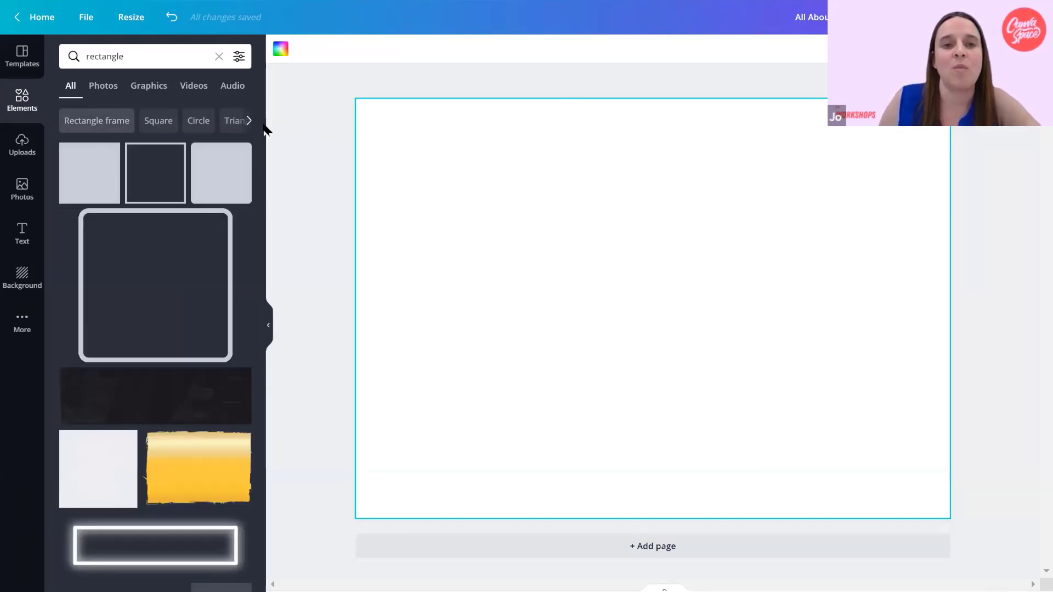
scroll(263, 142, "down", 2)
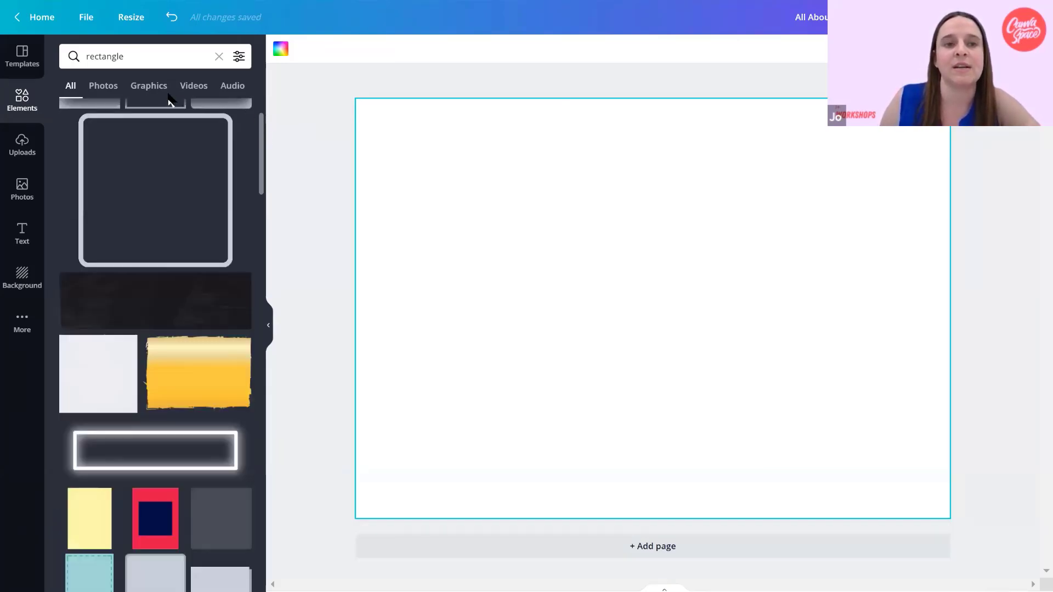
scroll(170, 100, "up", 2)
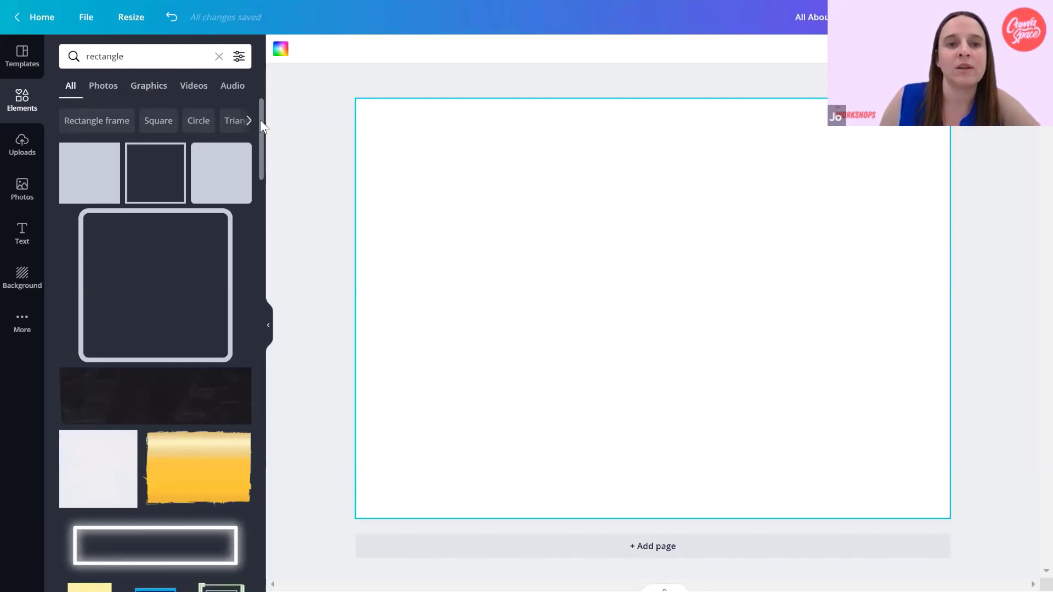
left_click(102, 183)
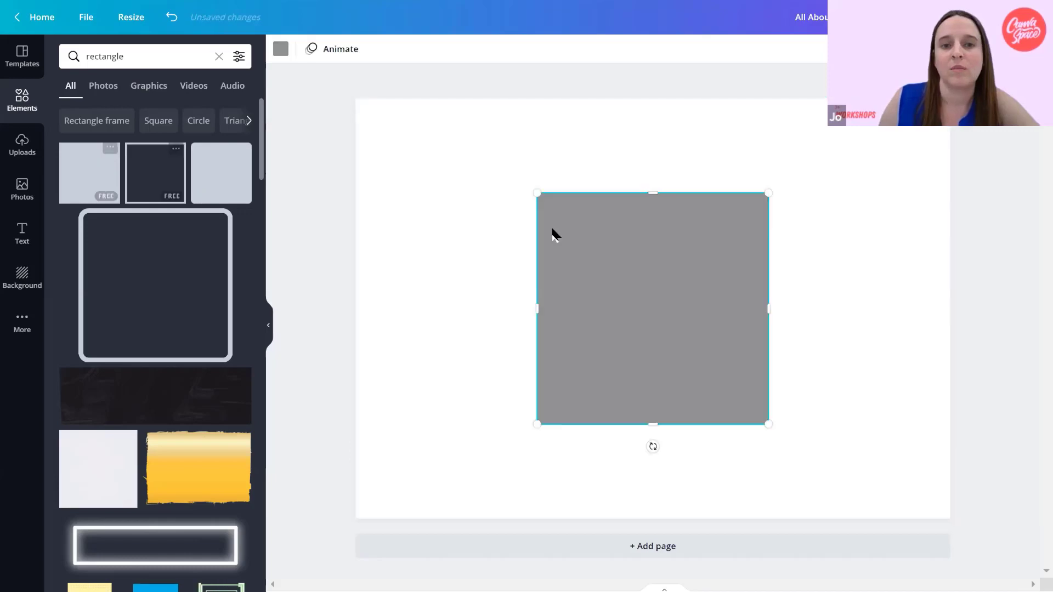
Colour the square black and stretch it into a full-height strip covering roughly the left third of the page.
left_click(281, 53)
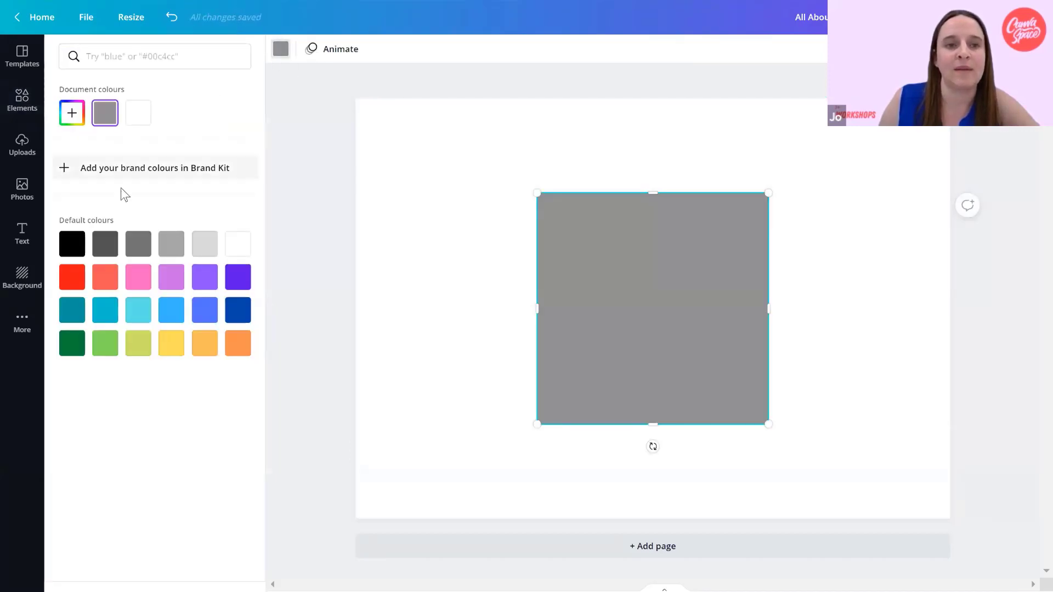
left_click(72, 244)
left_click_drag(587, 280, 399, 172)
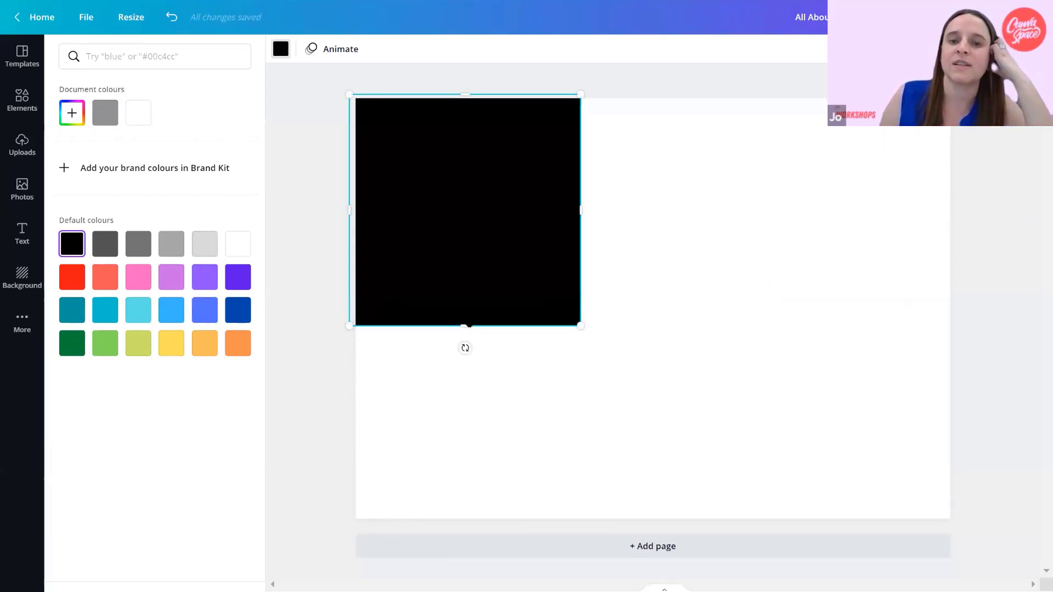
left_click_drag(470, 332, 474, 533)
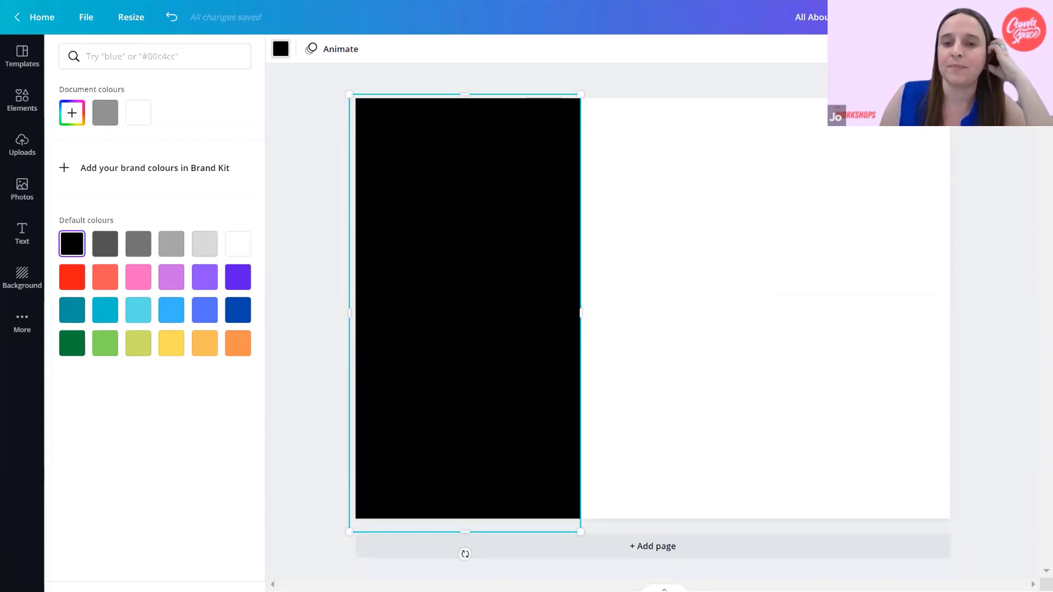
left_click_drag(580, 313, 668, 301)
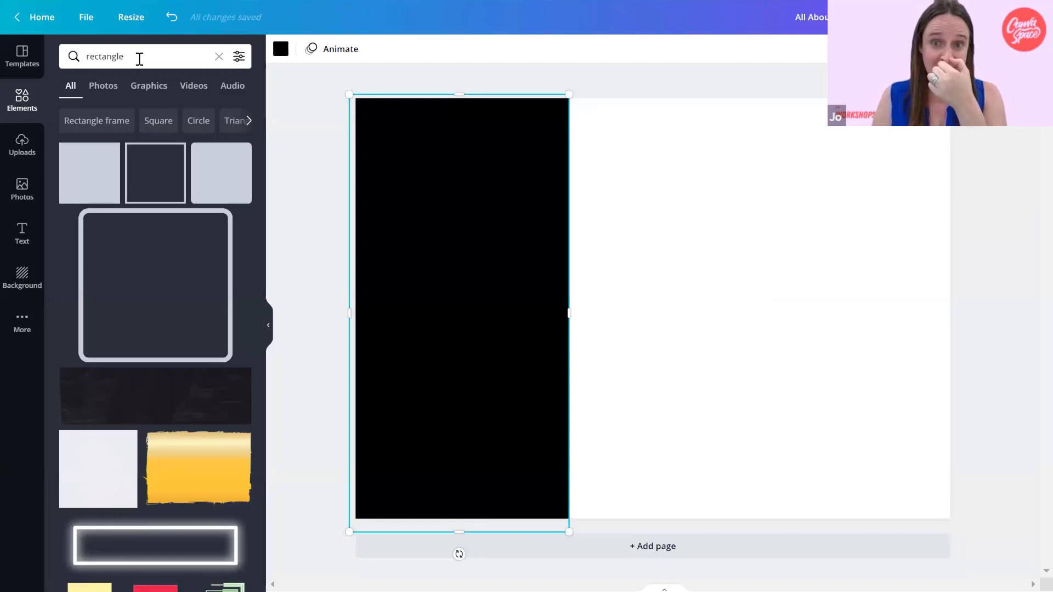
left_click(644, 134)
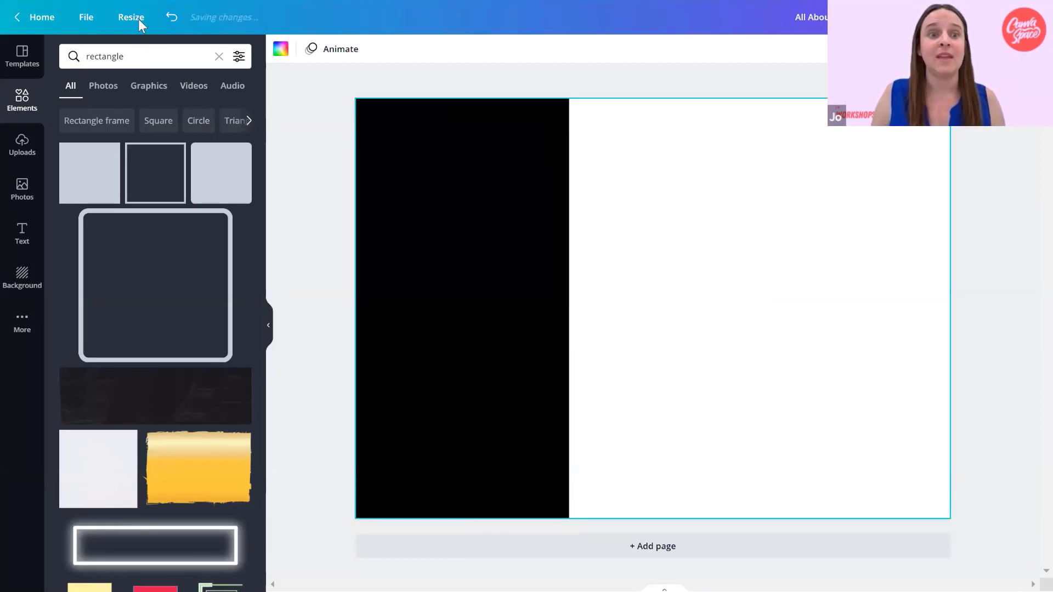
Search for hearts background, limit the results to graphics, and add the hand-drawn hearts and dots pattern.
left_click_drag(154, 54, 70, 52)
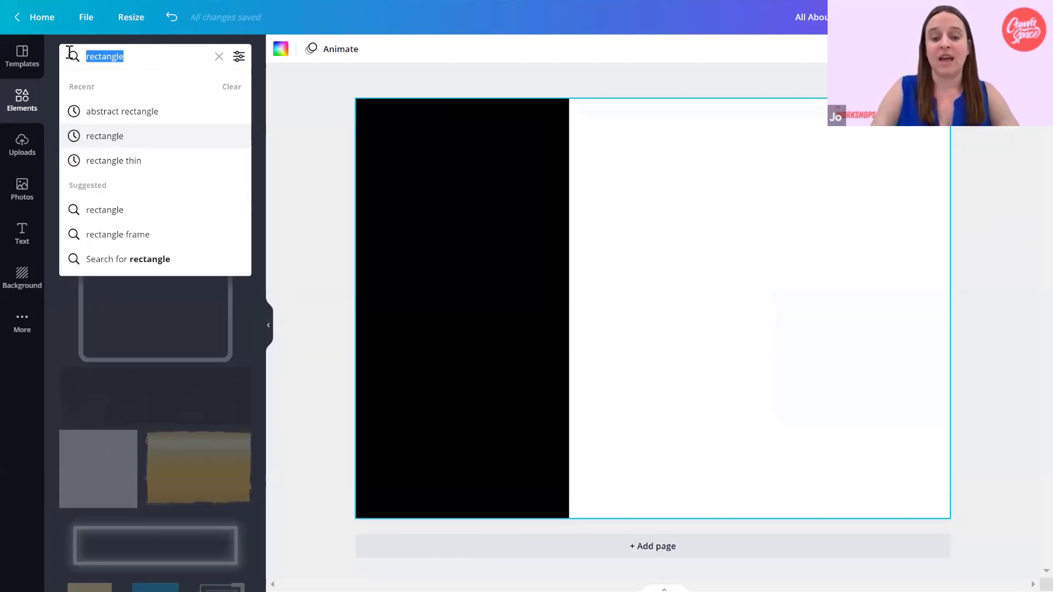
type("hearts ba")
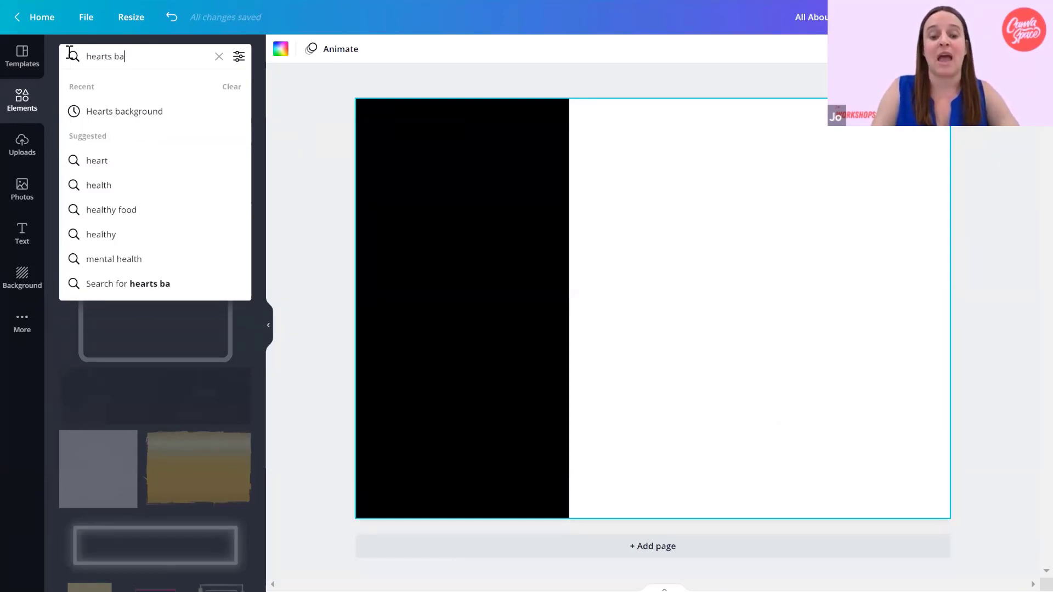
type("ckground")
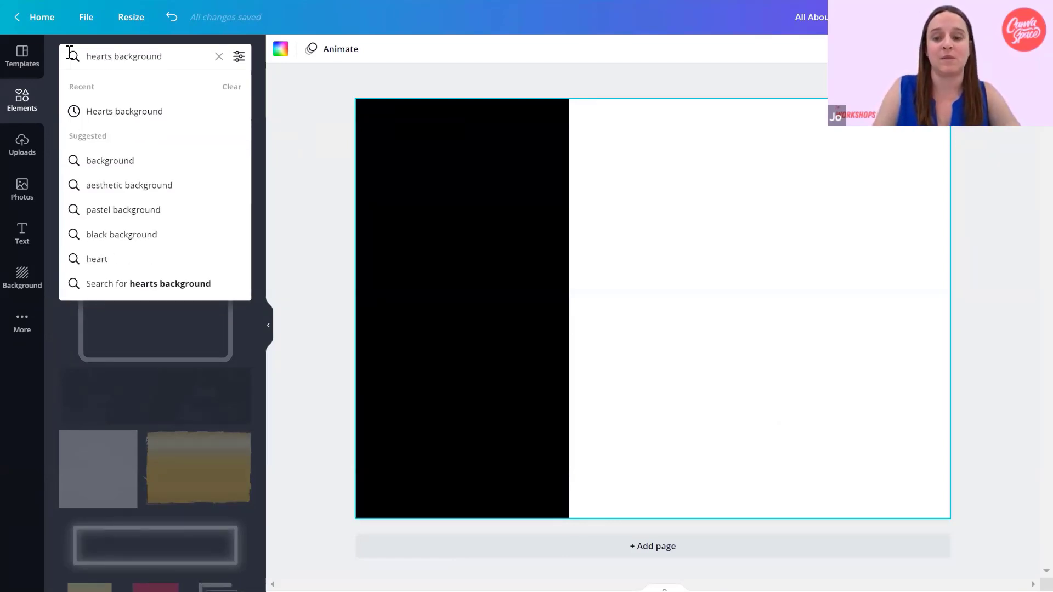
key("Return")
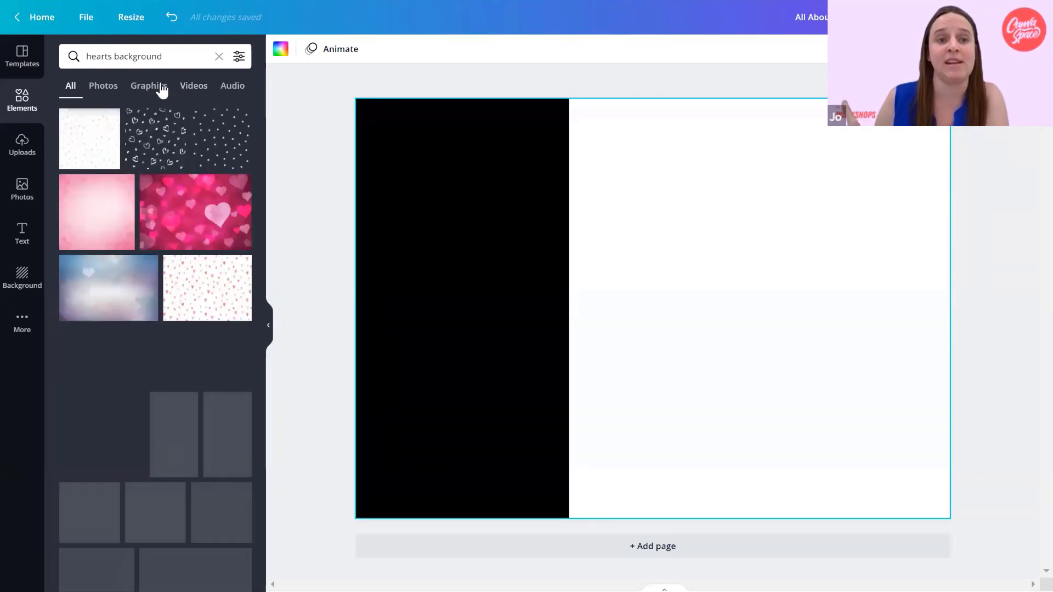
left_click(104, 86)
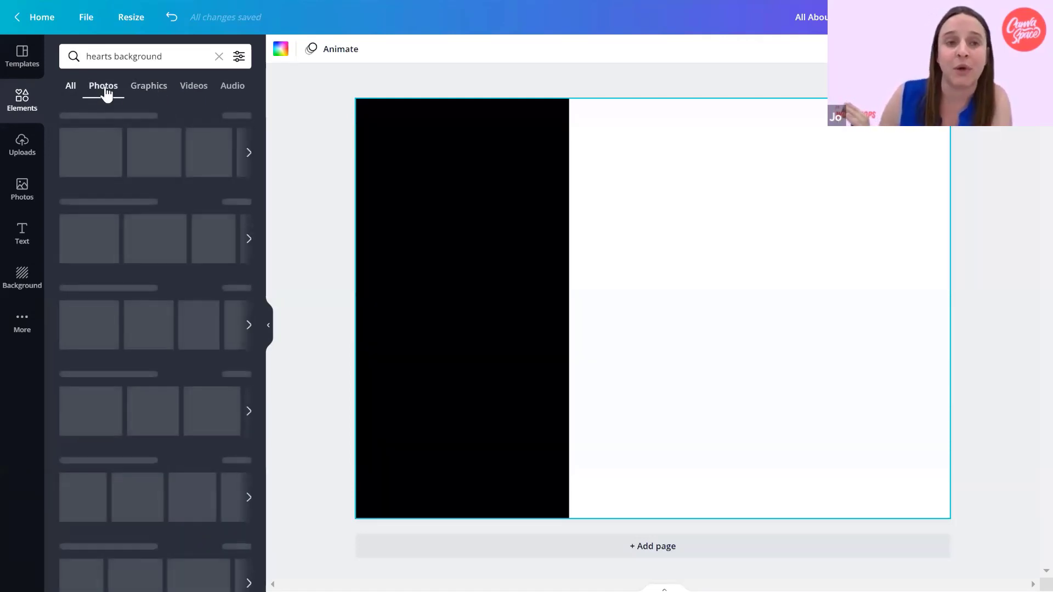
left_click(144, 89)
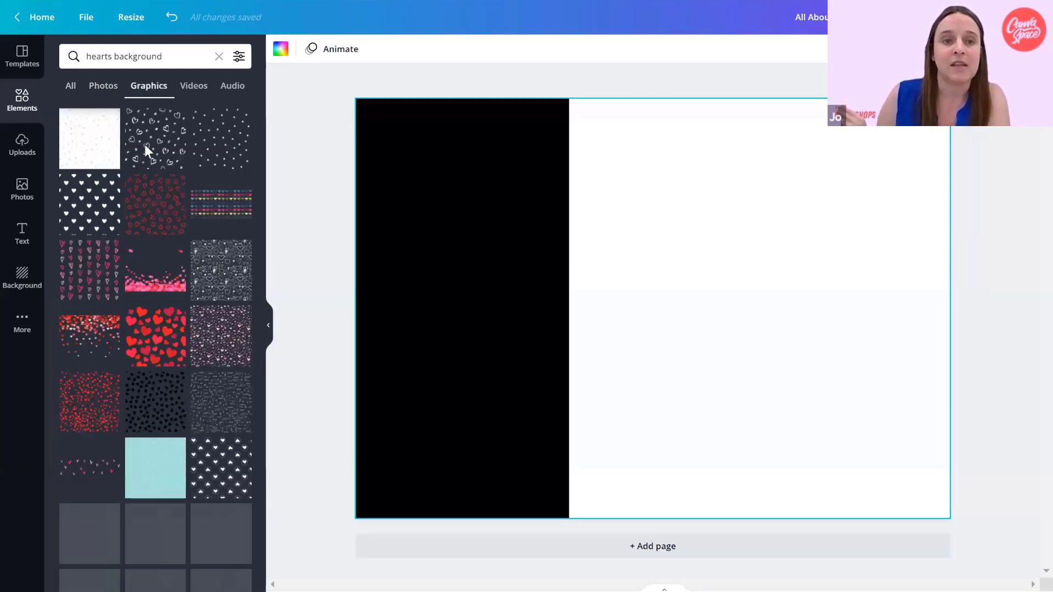
left_click(146, 146)
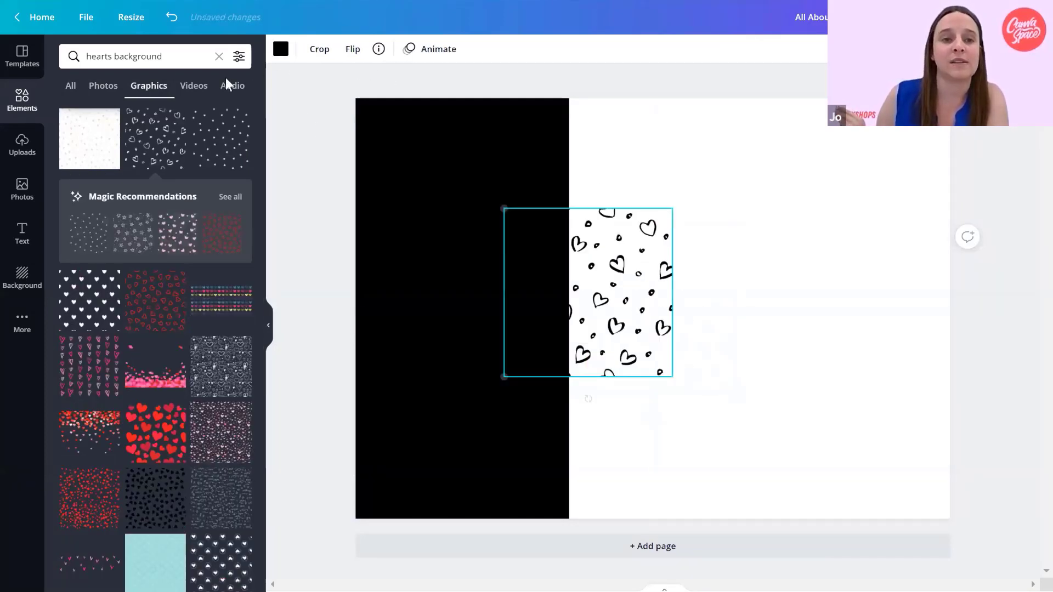
Recolour the hearts pattern white and enlarge it over the black strip so it fills the full page height.
left_click(280, 48)
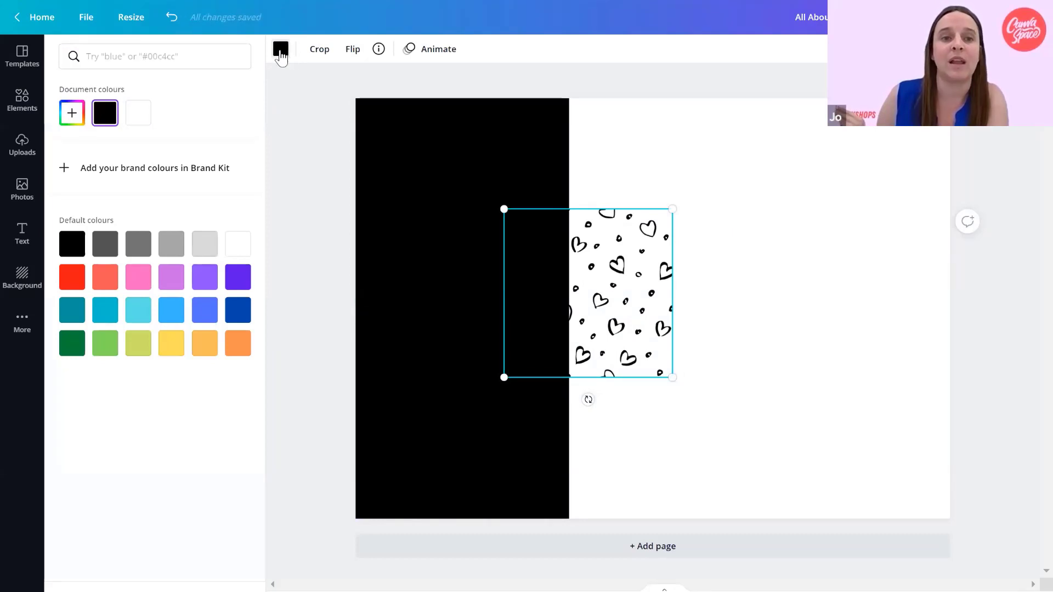
left_click(139, 118)
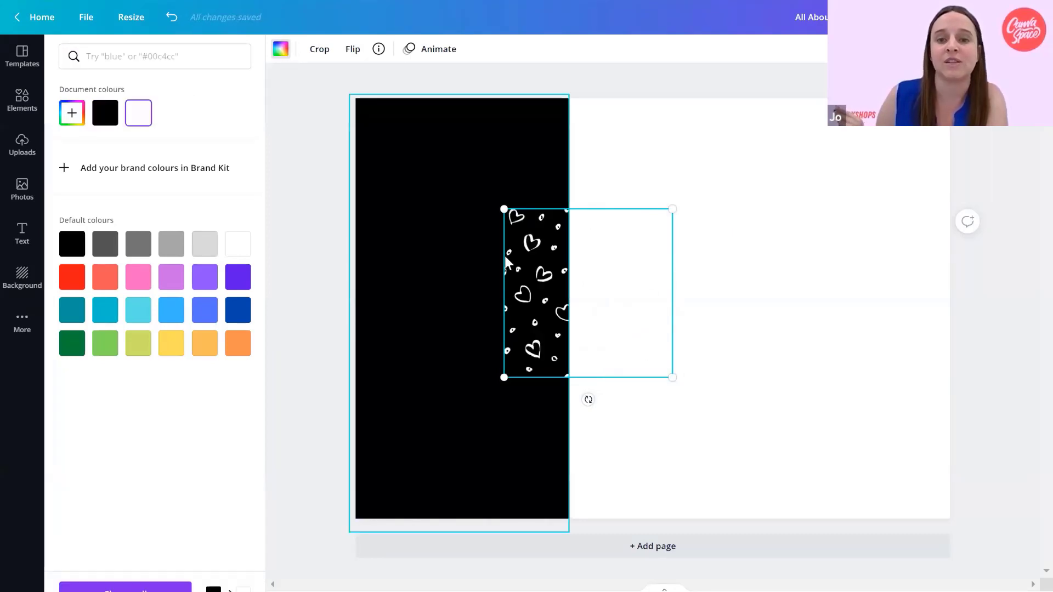
left_click_drag(505, 238, 379, 205)
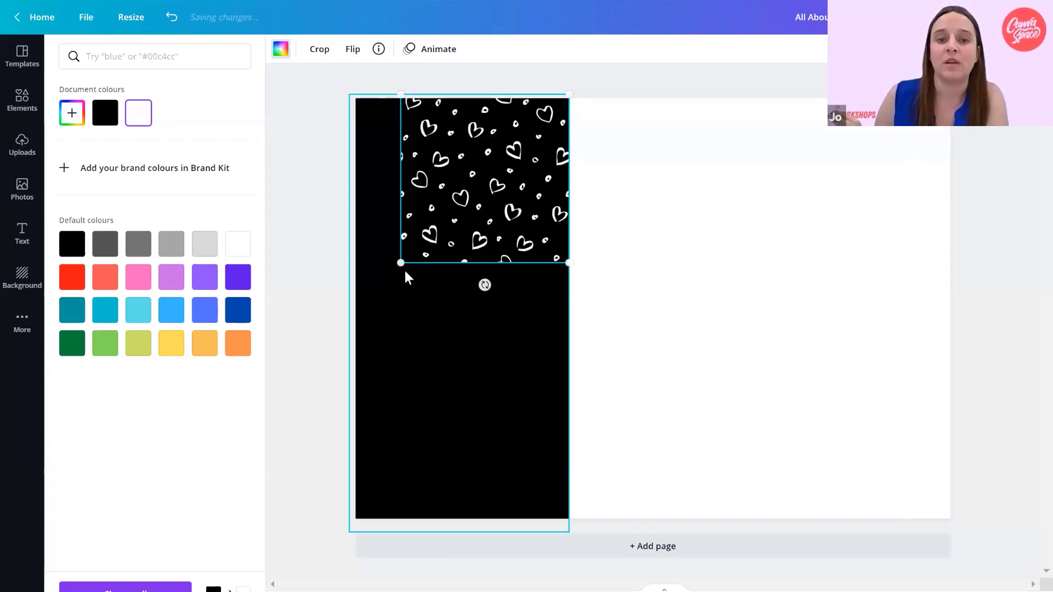
left_click_drag(402, 262, 266, 561)
left_click_drag(104, 560, 119, 544)
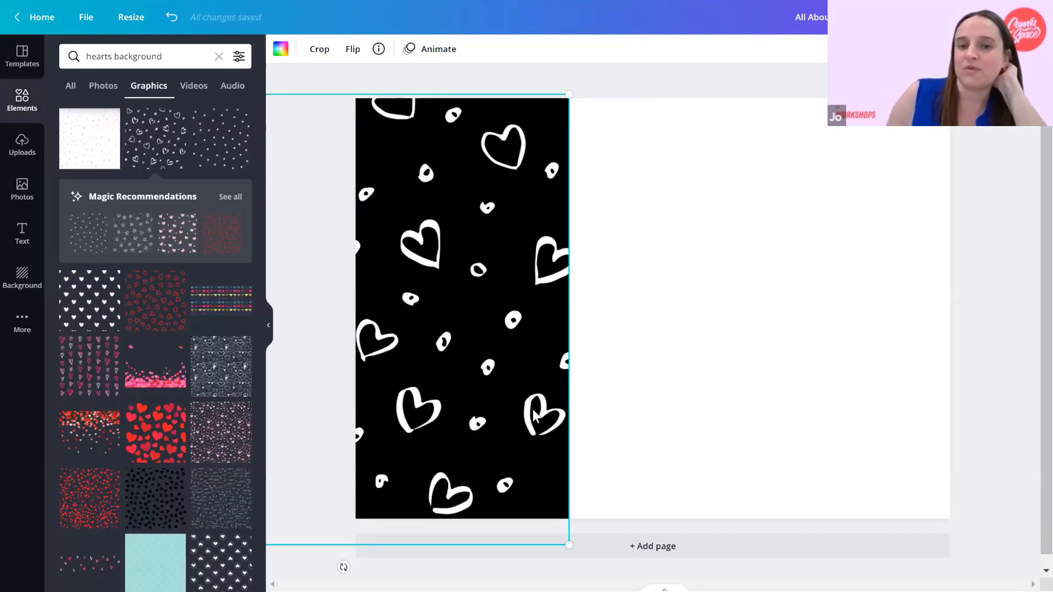
left_click_drag(532, 409, 504, 396)
left_click(701, 354)
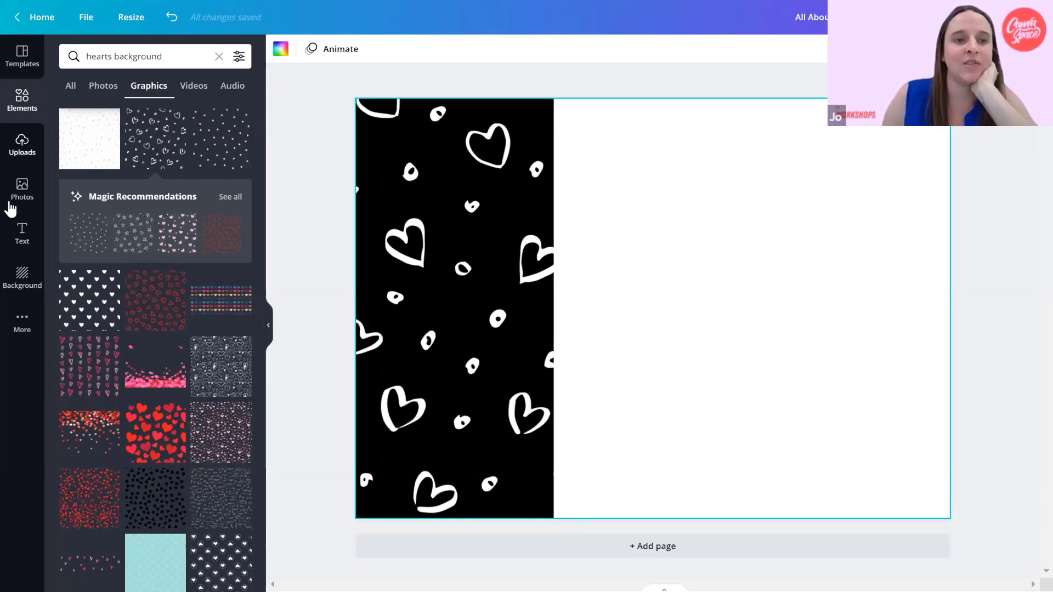
Add a heading text box and place it near the top of the white area beside the hearts strip.
left_click(15, 235)
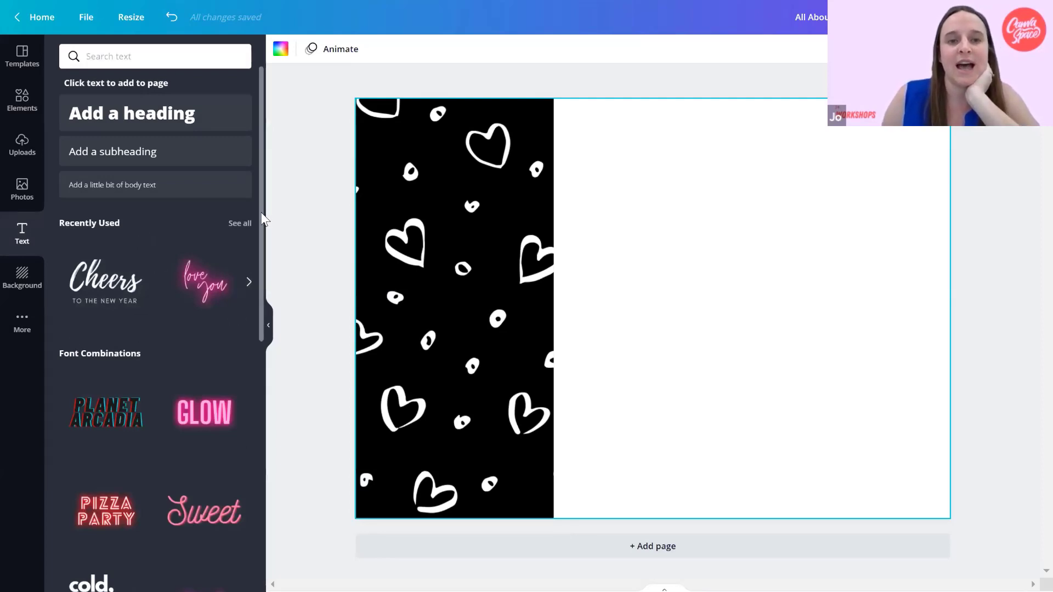
scroll(259, 250, "down", 6)
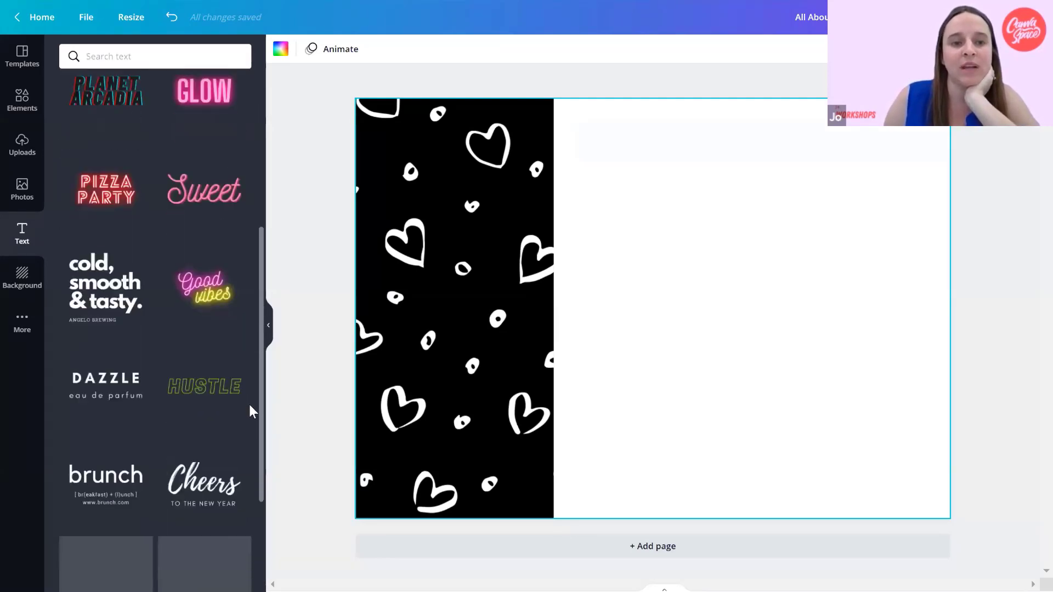
scroll(249, 403, "down", 2)
scroll(241, 266, "up", 8)
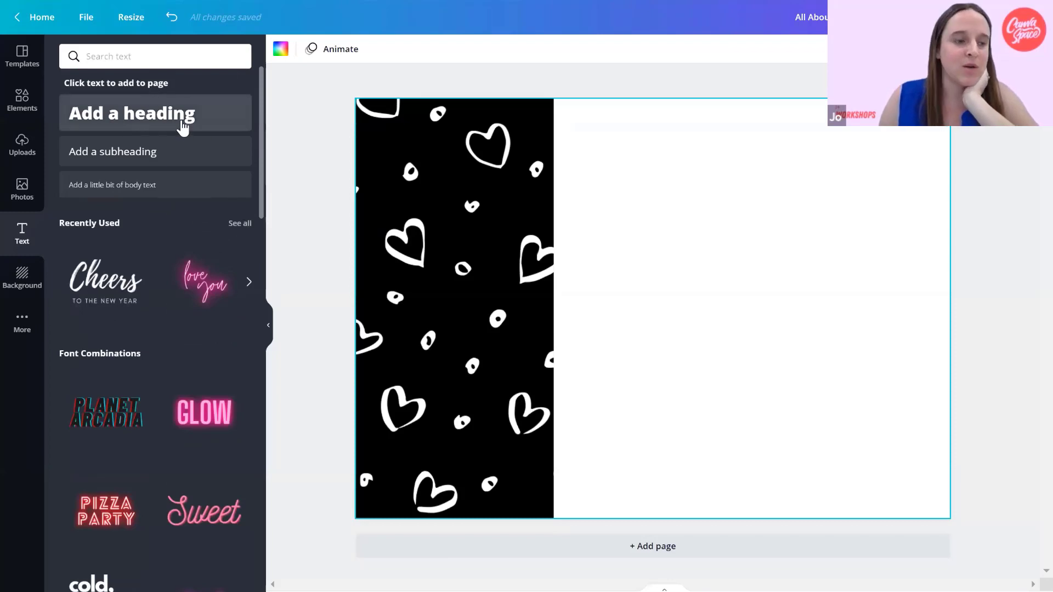
left_click(182, 126)
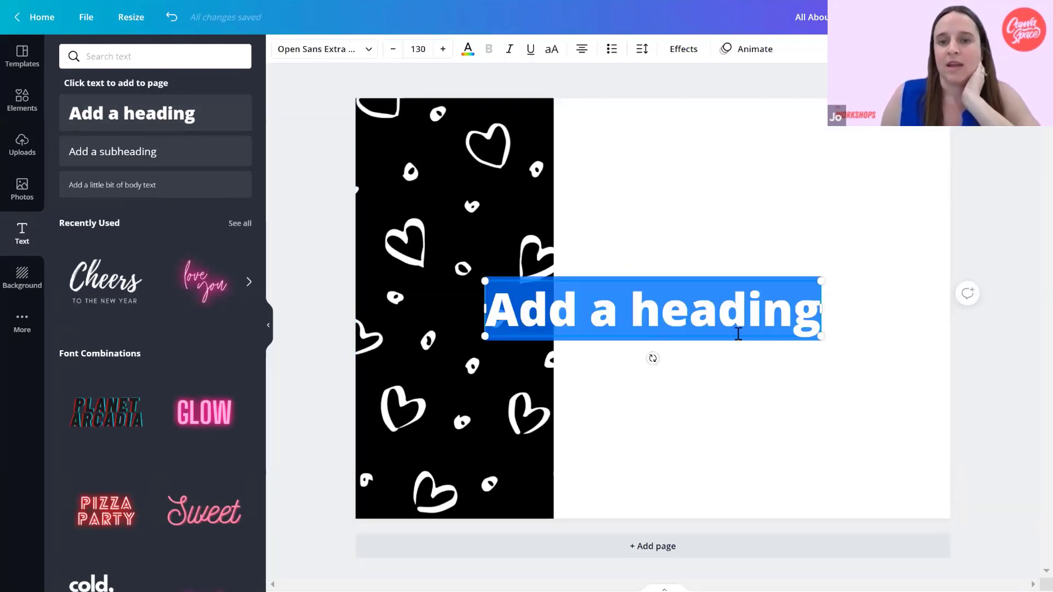
left_click_drag(717, 294, 793, 159)
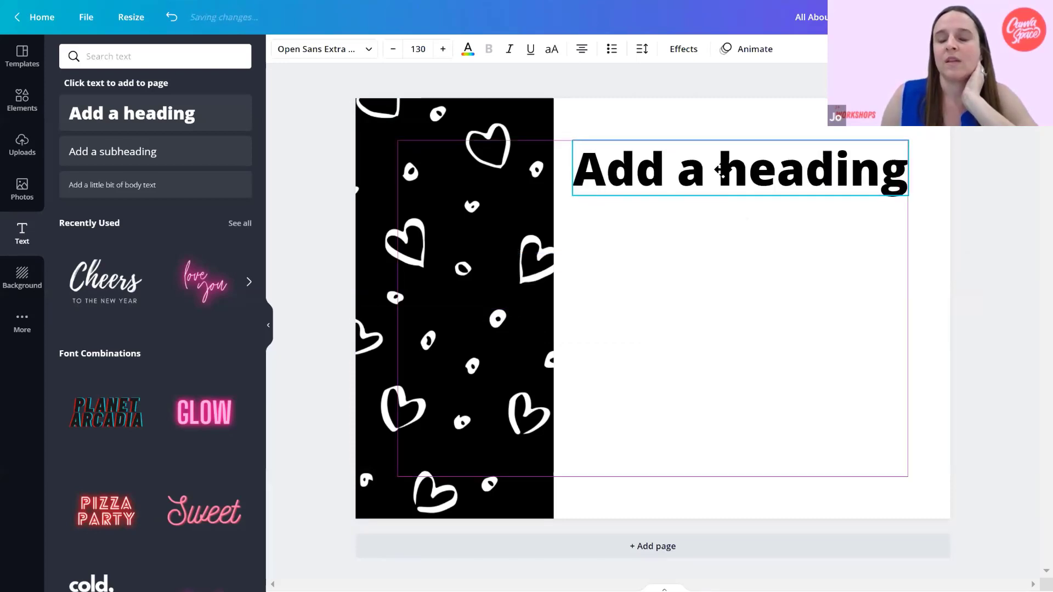
Replace the heading text with "All About" and widen its text box across the white area.
left_click_drag(722, 170, 721, 170)
double_click(723, 170)
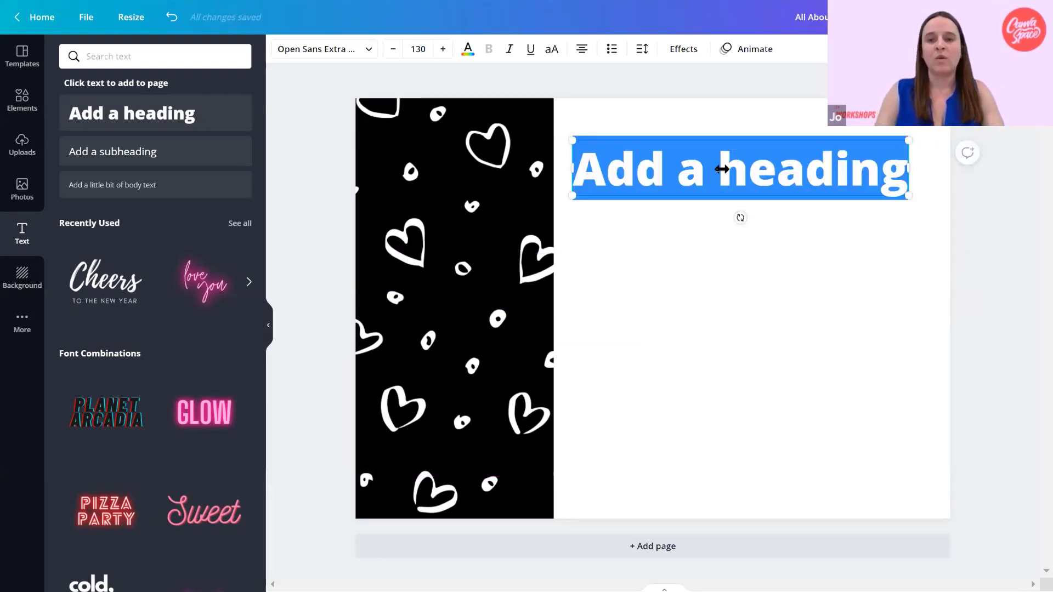
type("All About")
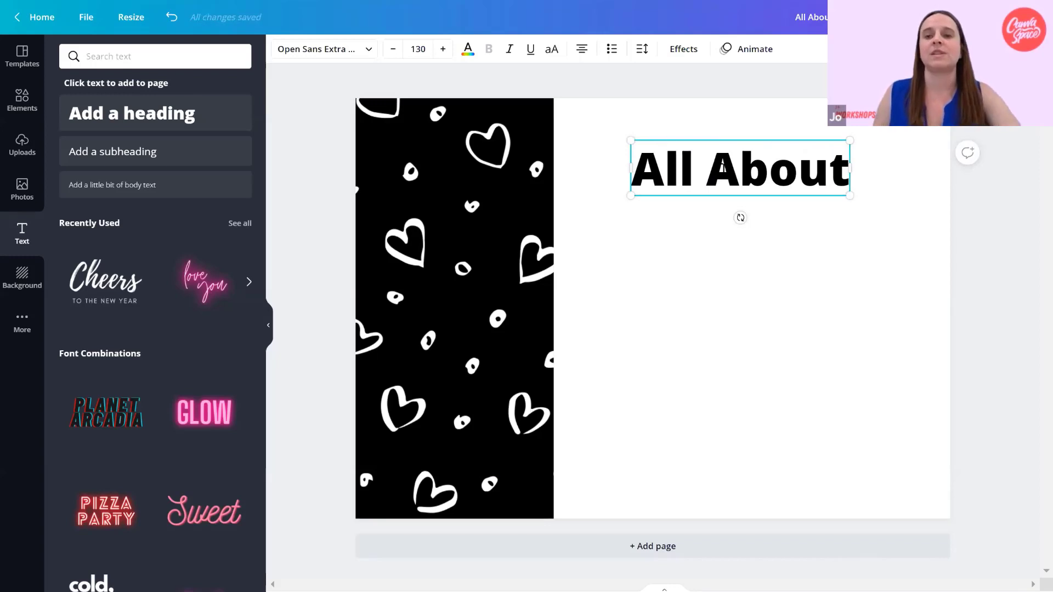
left_click_drag(885, 172, 908, 172)
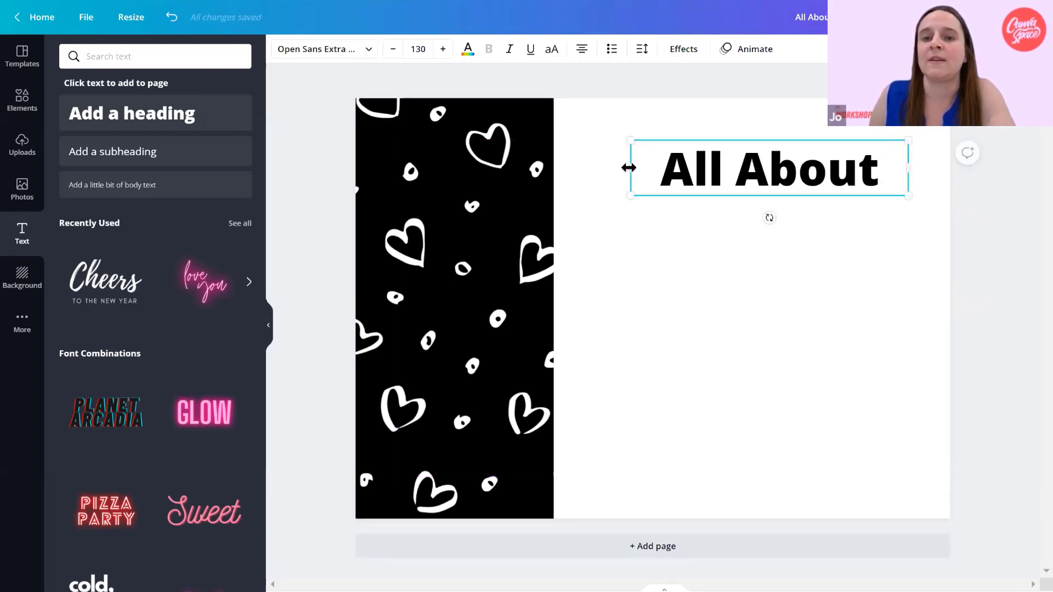
left_click_drag(631, 168, 566, 168)
Change the font of the whole "All About" heading to Halimum.
double_click(709, 167)
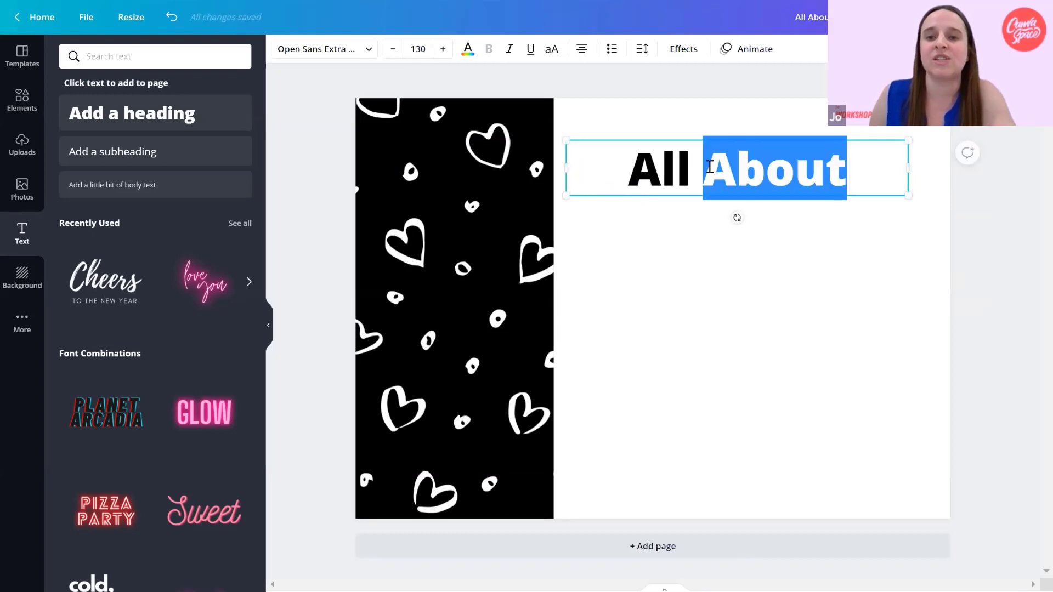
left_click(866, 162)
left_click_drag(643, 169, 642, 171)
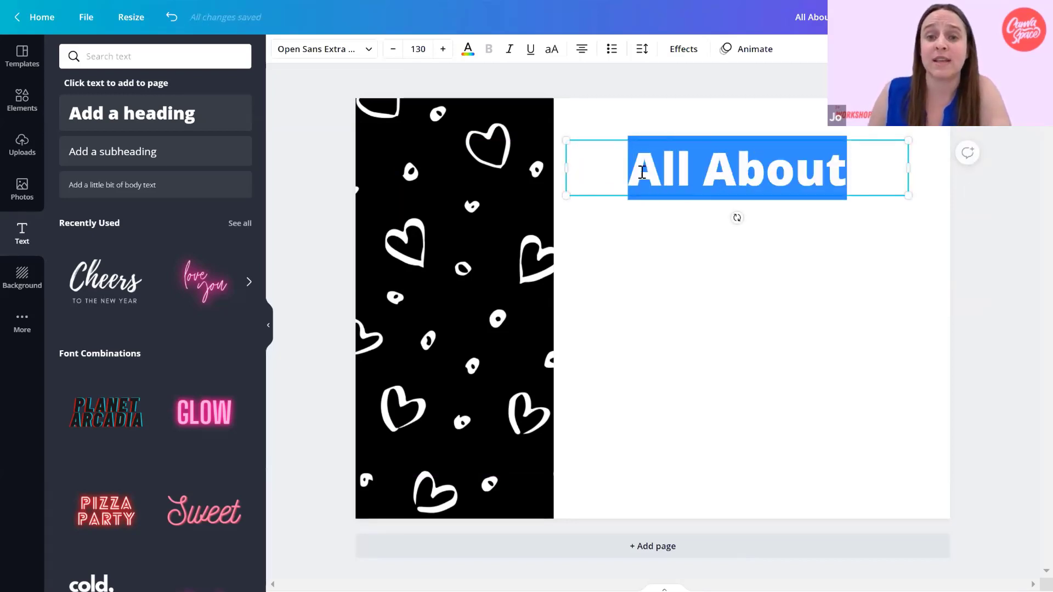
left_click(369, 53)
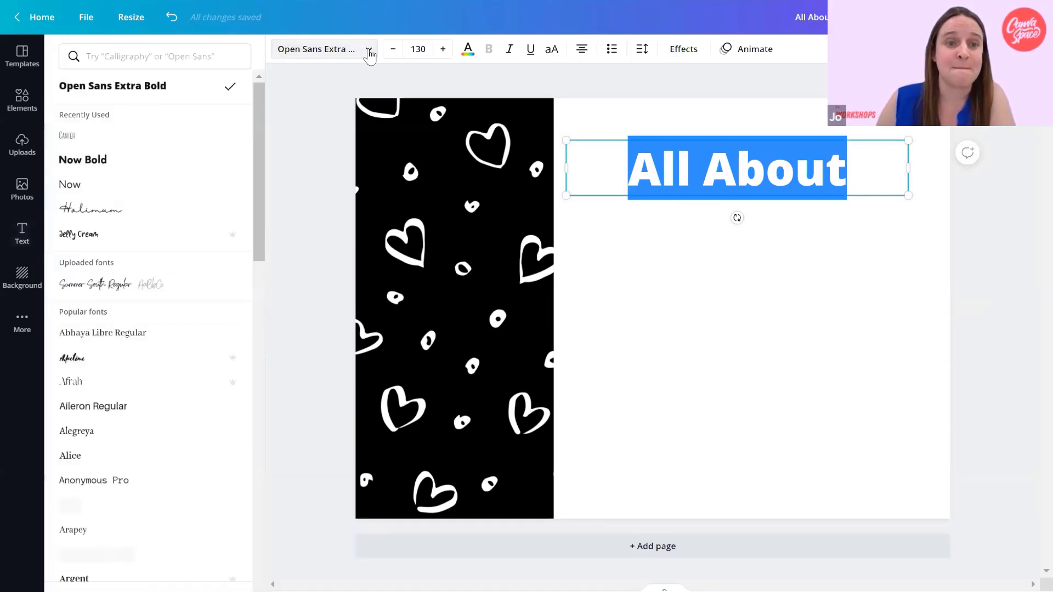
left_click(172, 217)
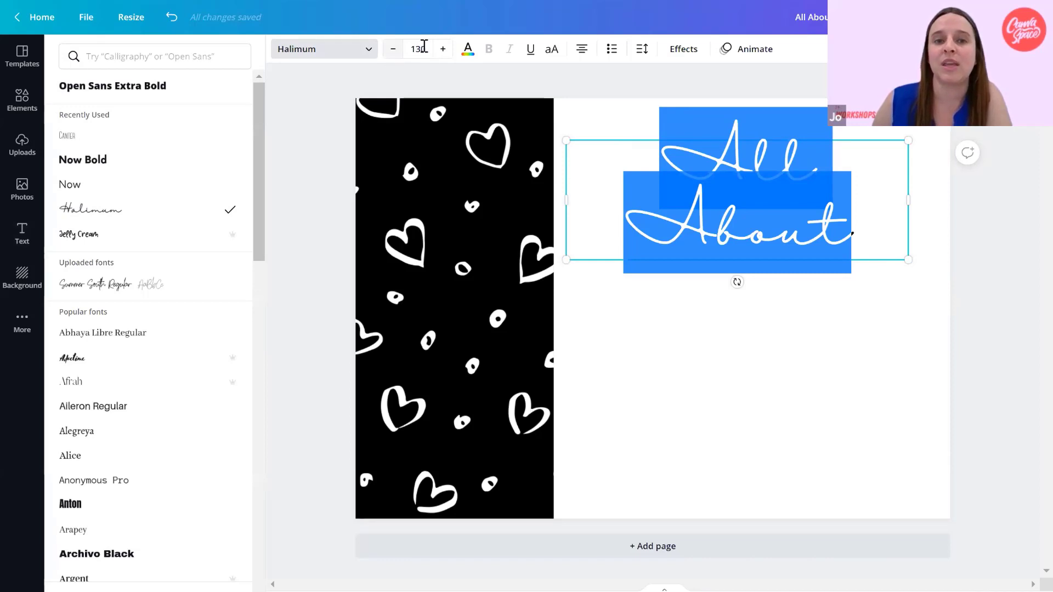
Reduce the "All About" heading's font size to 100 so it fits on one line.
left_click(393, 54)
left_click(393, 54)
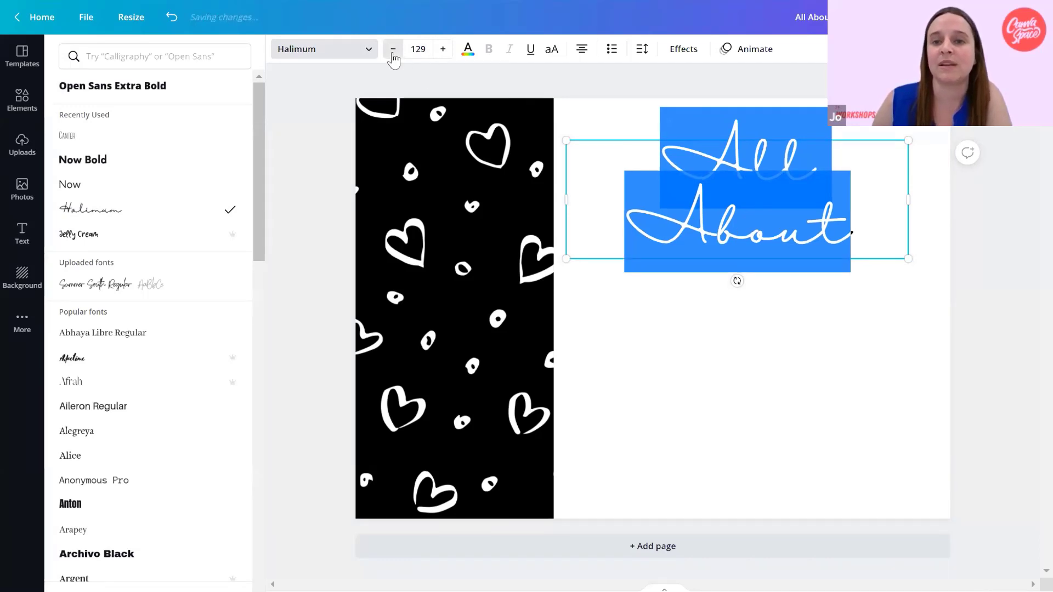
left_click(392, 54)
left_click(393, 53)
left_click(393, 50)
left_click(392, 50)
left_click(393, 49)
left_click(393, 49)
left_click(393, 49)
left_click(392, 50)
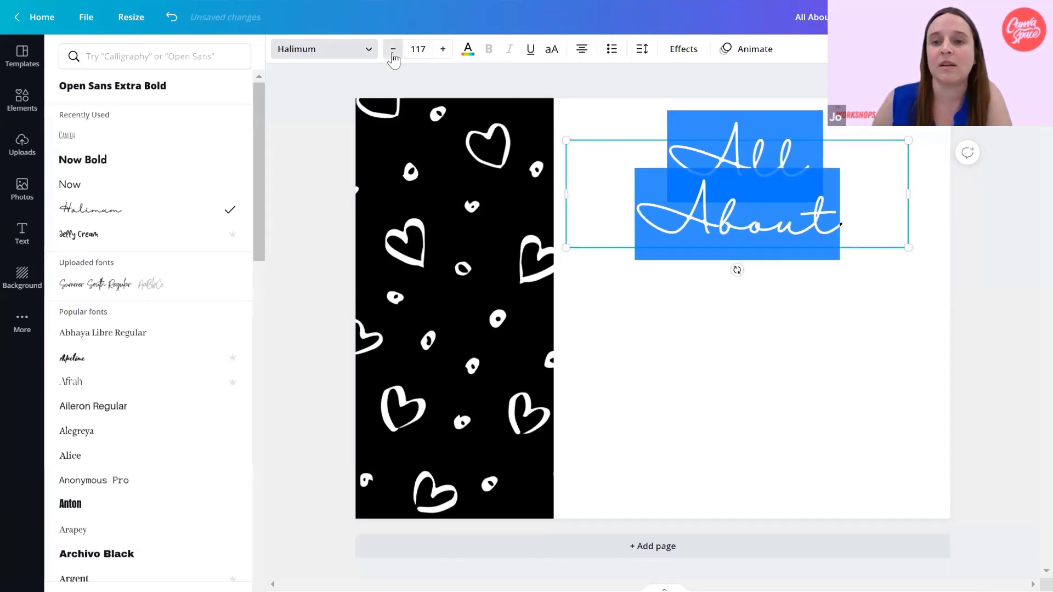
left_click(393, 49)
left_click(429, 48)
key("shift+Left")
key("shift+Left")
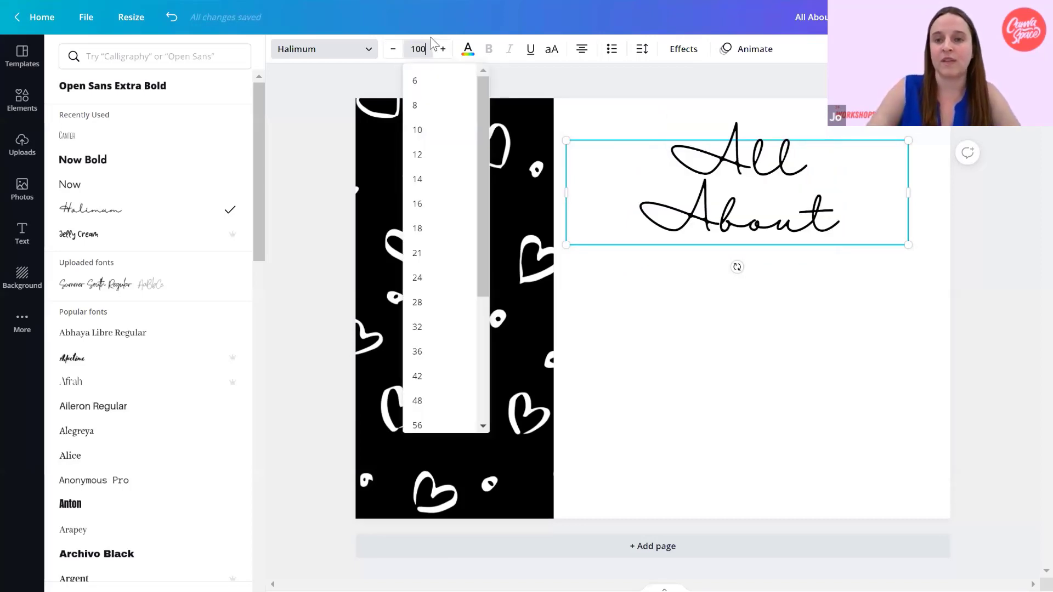
key("Return")
left_click(683, 272)
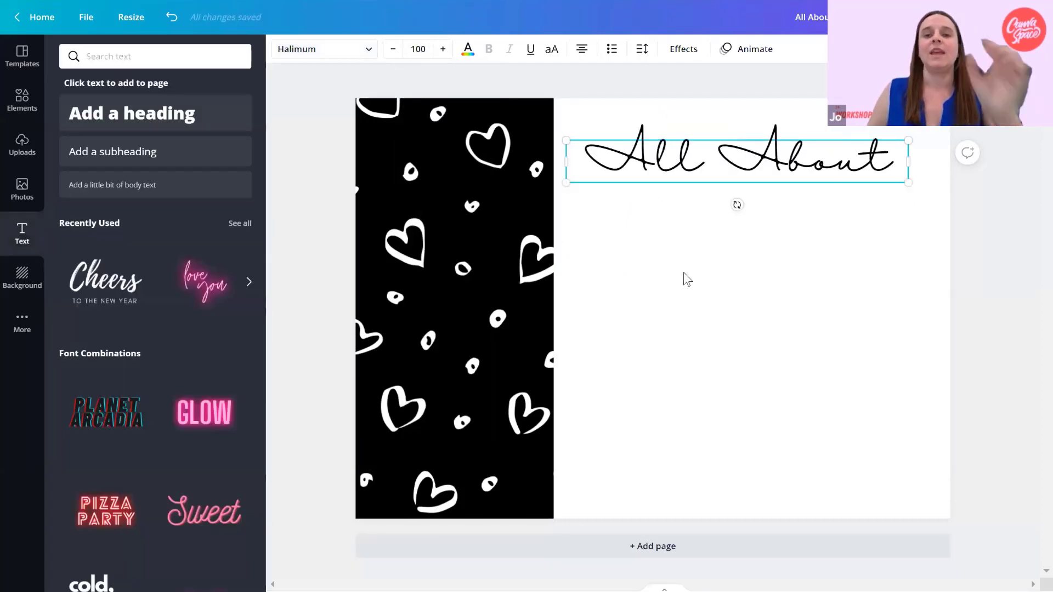
Add a second heading below "All About" and replace its text with "me".
left_click(92, 121)
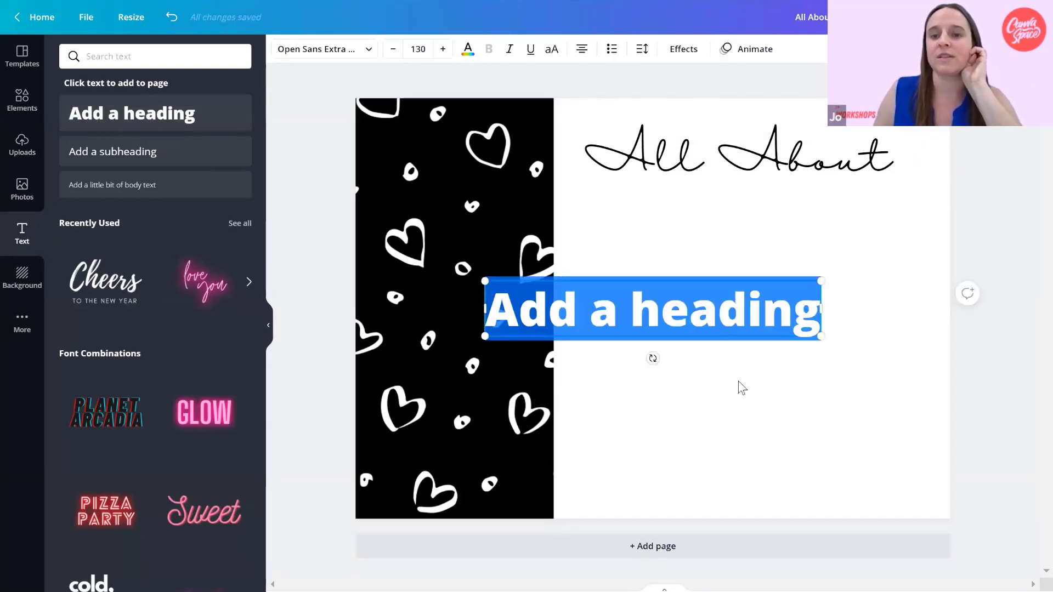
left_click(742, 388)
left_click_drag(705, 309, 792, 226)
double_click(776, 239)
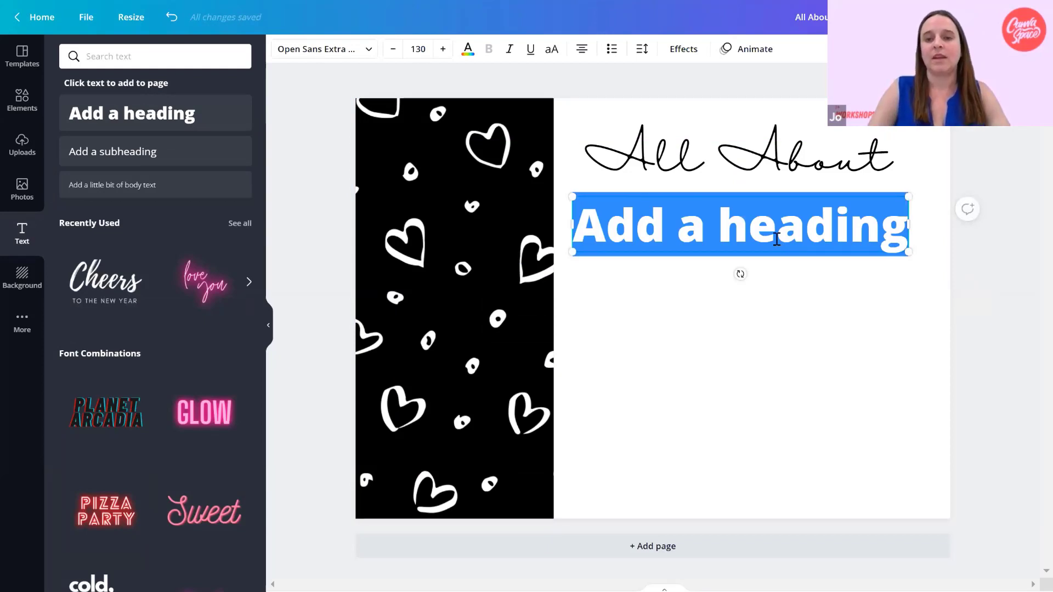
type("me")
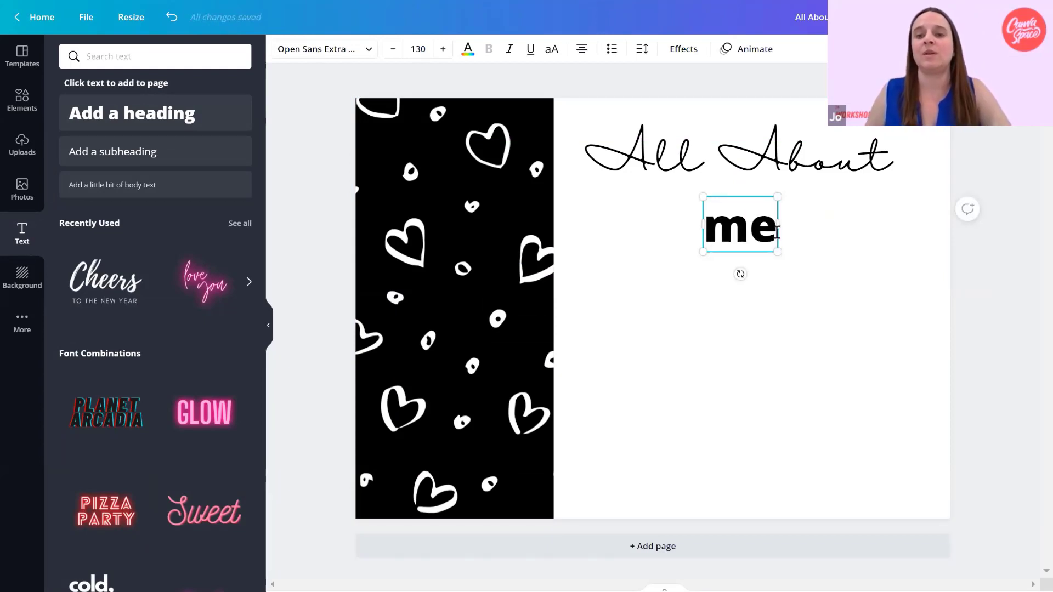
Widen the "me" text box slightly and switch its text to uppercase.
left_click_drag(777, 224, 736, 220)
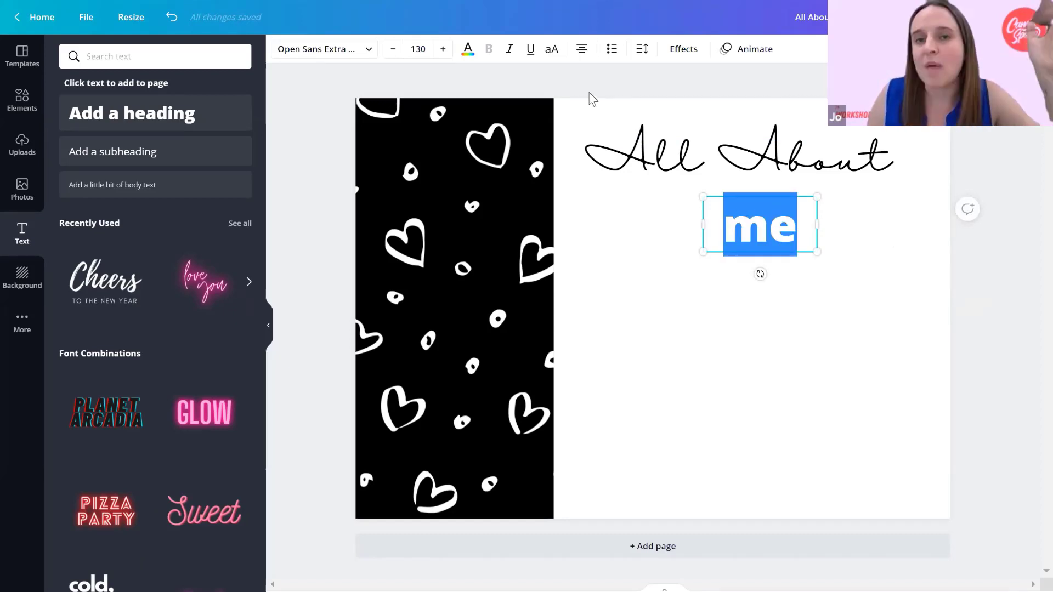
left_click(552, 50)
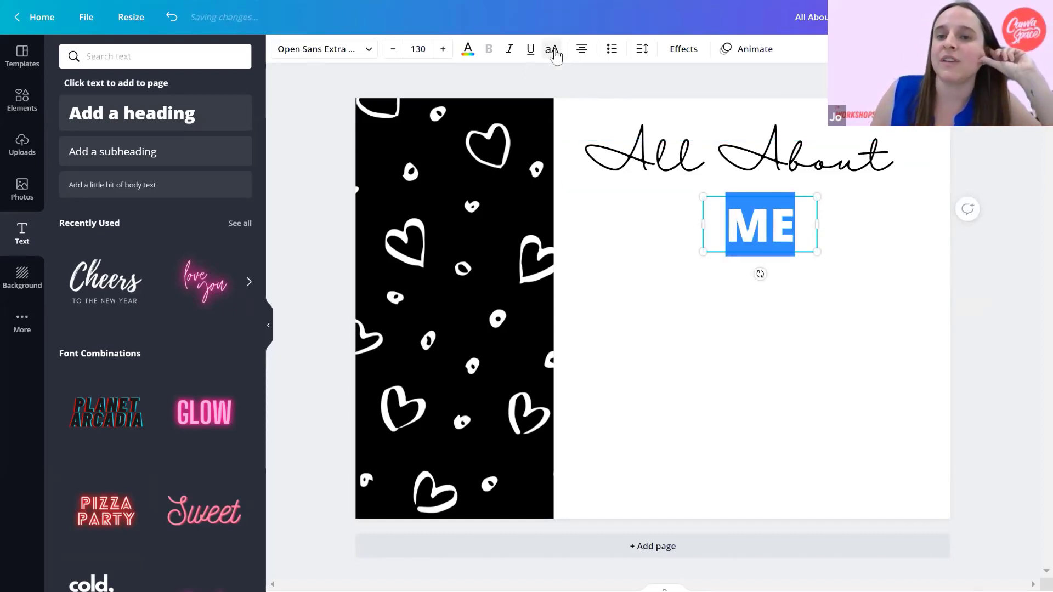
left_click(877, 282)
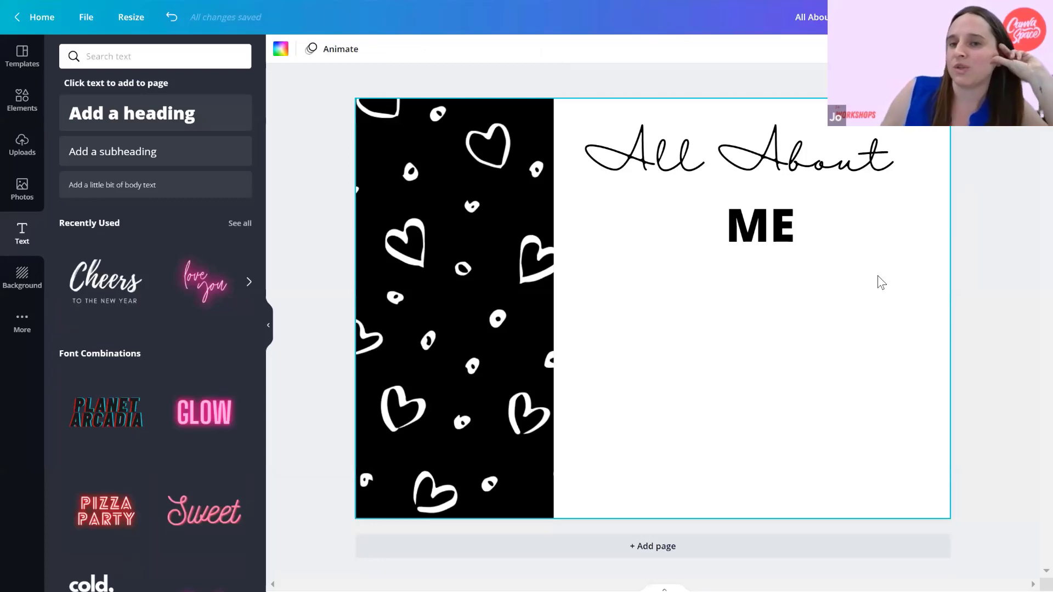
Select both the "All About" and "ME" text boxes and left-align their text.
left_click_drag(878, 277, 750, 161)
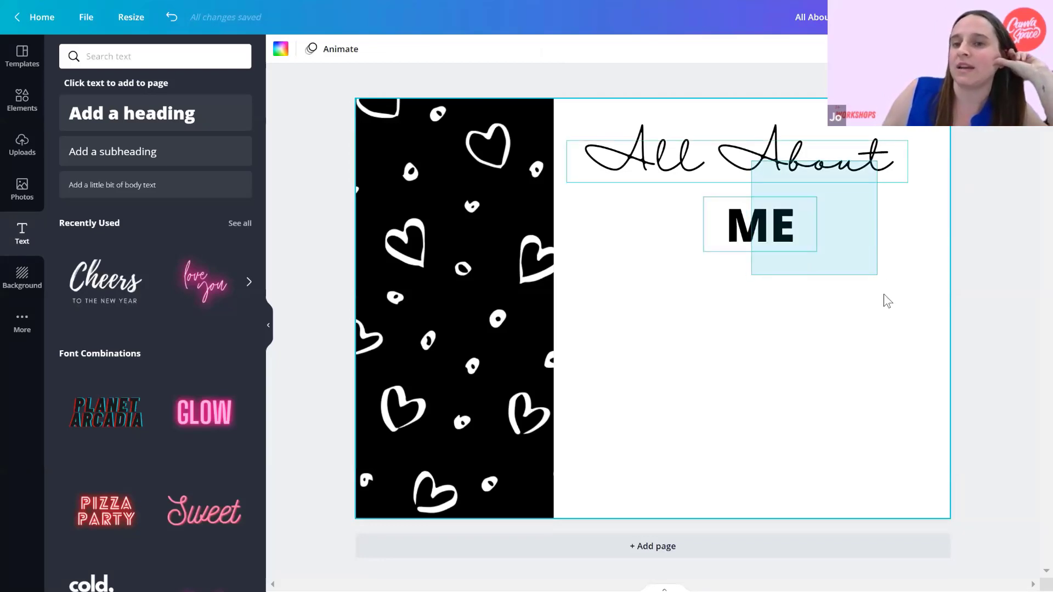
left_click(884, 294)
left_click_drag(818, 304, 693, 147)
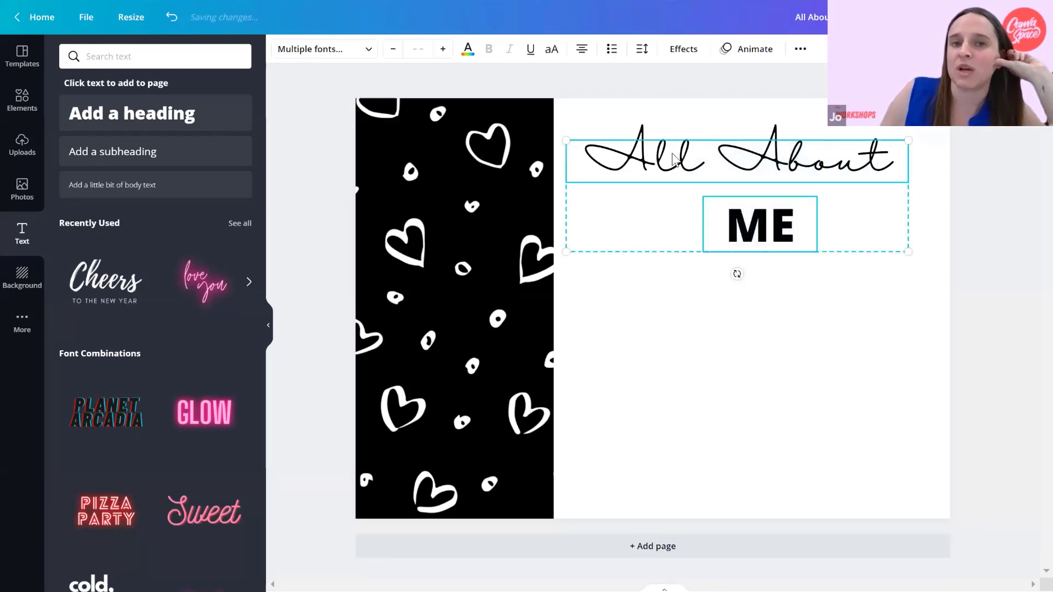
left_click(581, 49)
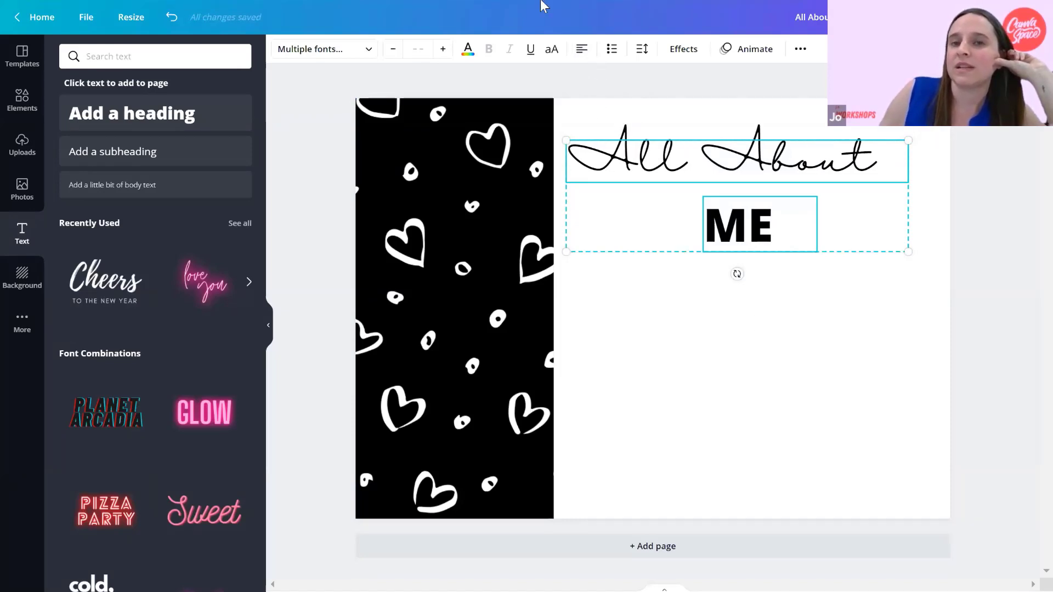
left_click(581, 50)
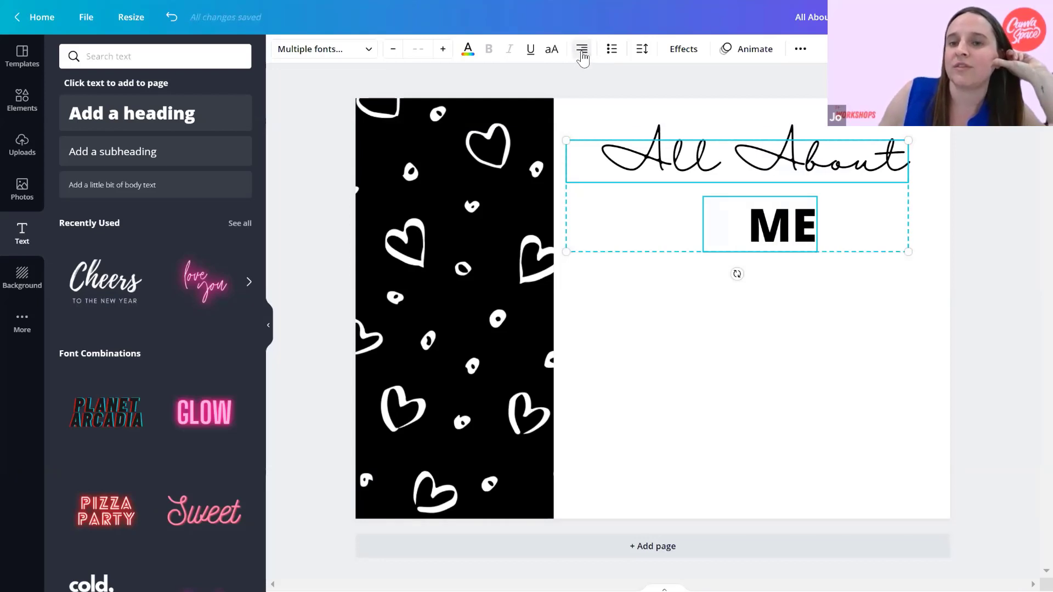
left_click(581, 51)
left_click(582, 51)
left_click(764, 296)
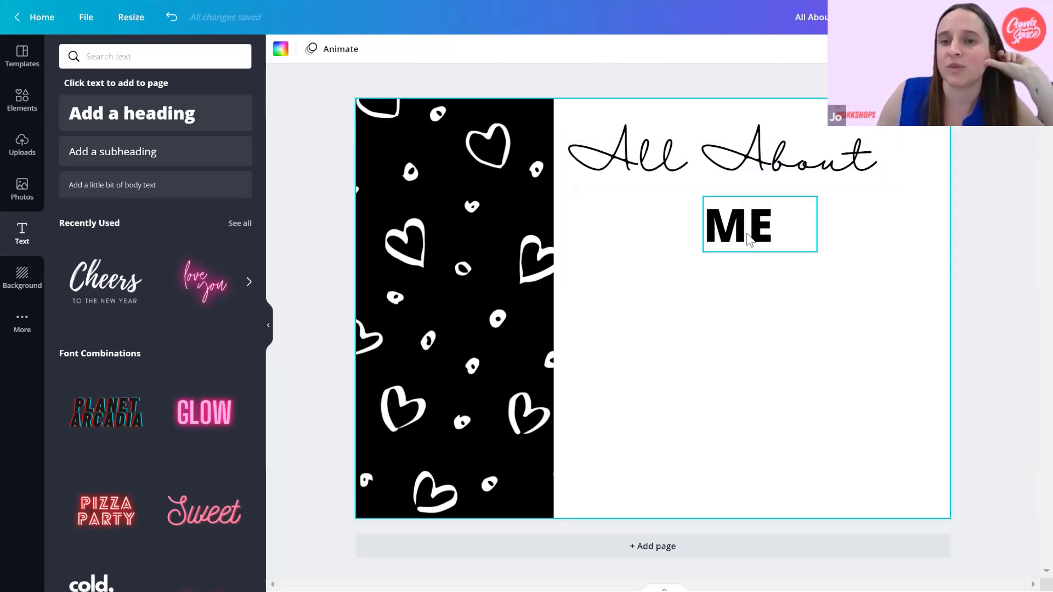
Move "ME" directly under the start of "All About" and enlarge it to about font size 188.
left_click_drag(742, 231, 612, 224)
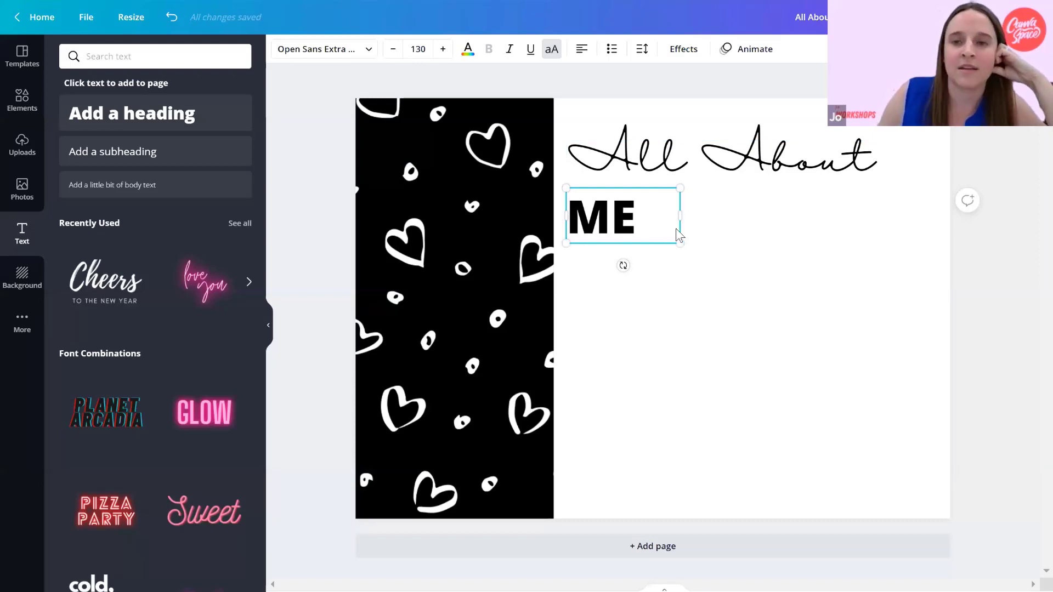
left_click_drag(699, 253, 727, 277)
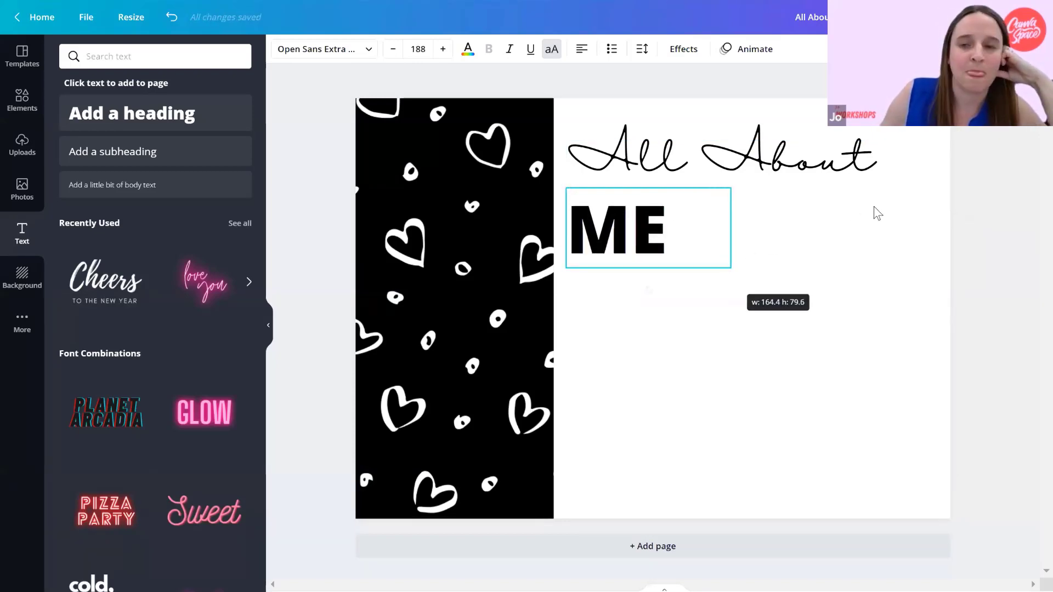
left_click(874, 207)
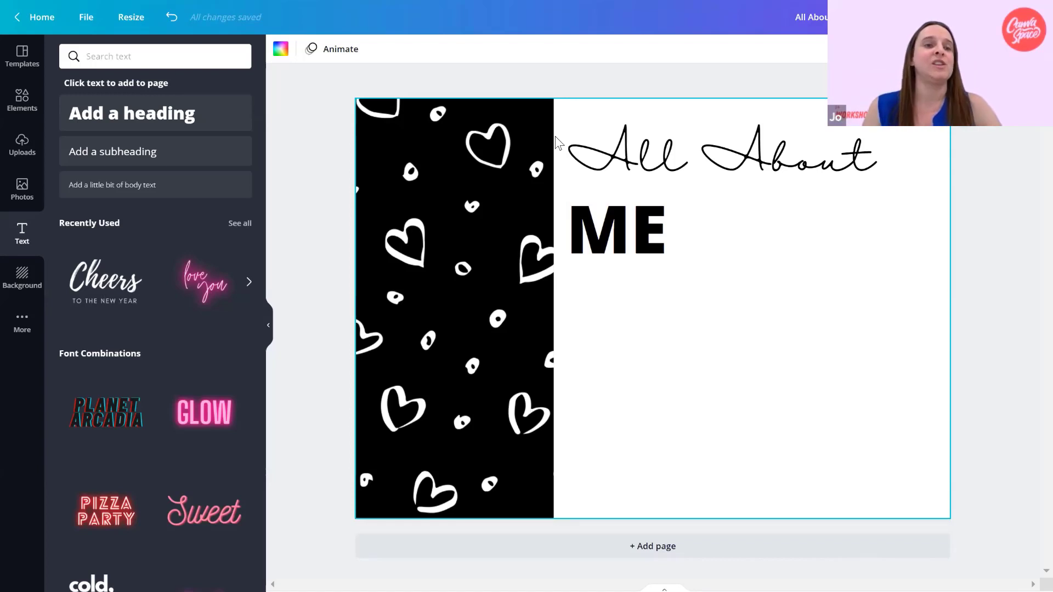
Add a circular photo frame from the frame elements and place it in the white area below the "ME" heading.
left_click(23, 97)
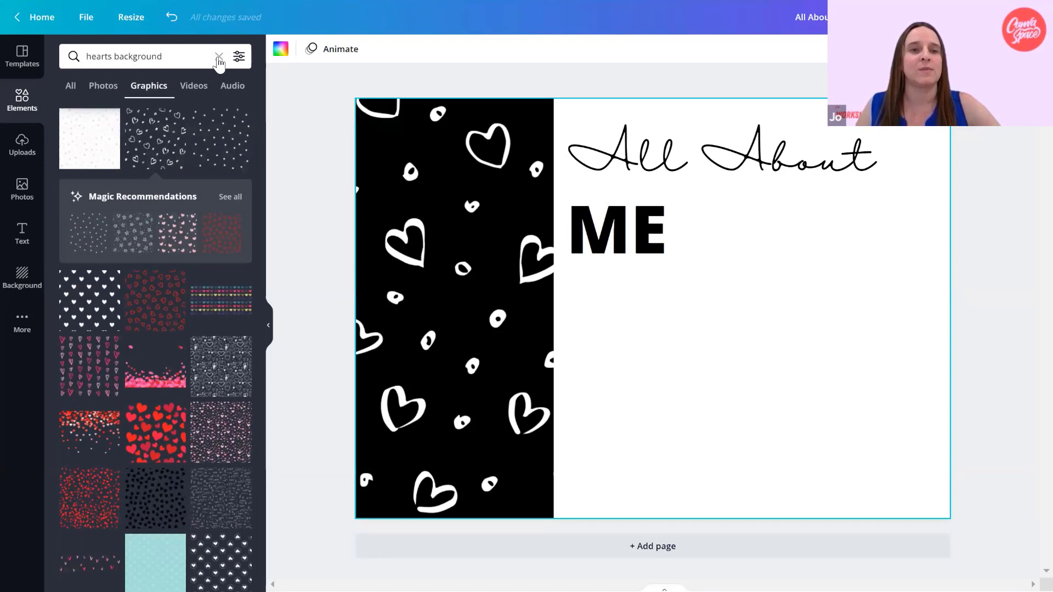
left_click(219, 57)
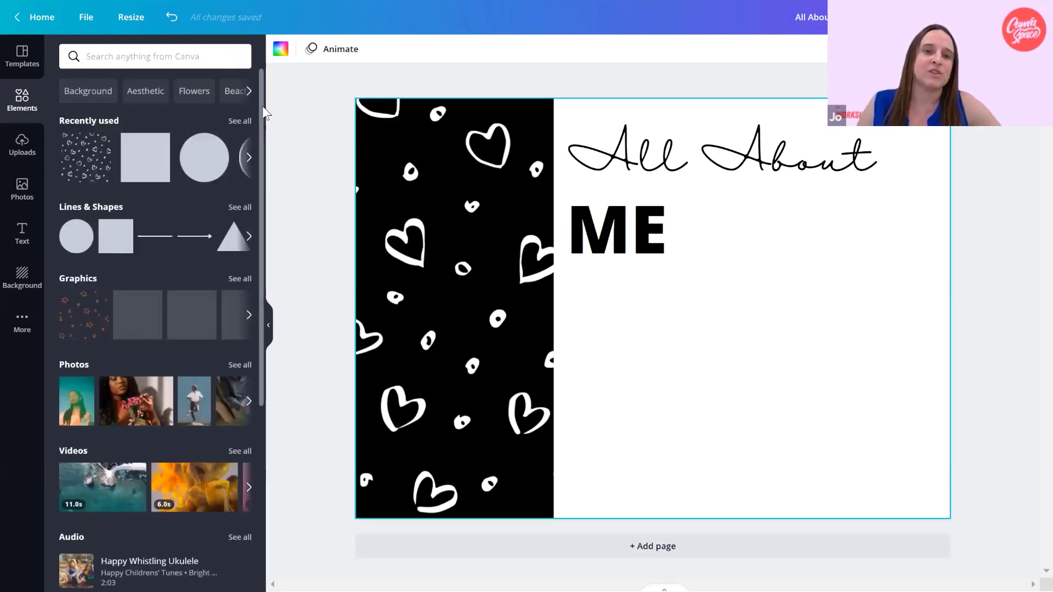
left_click_drag(262, 107, 260, 128)
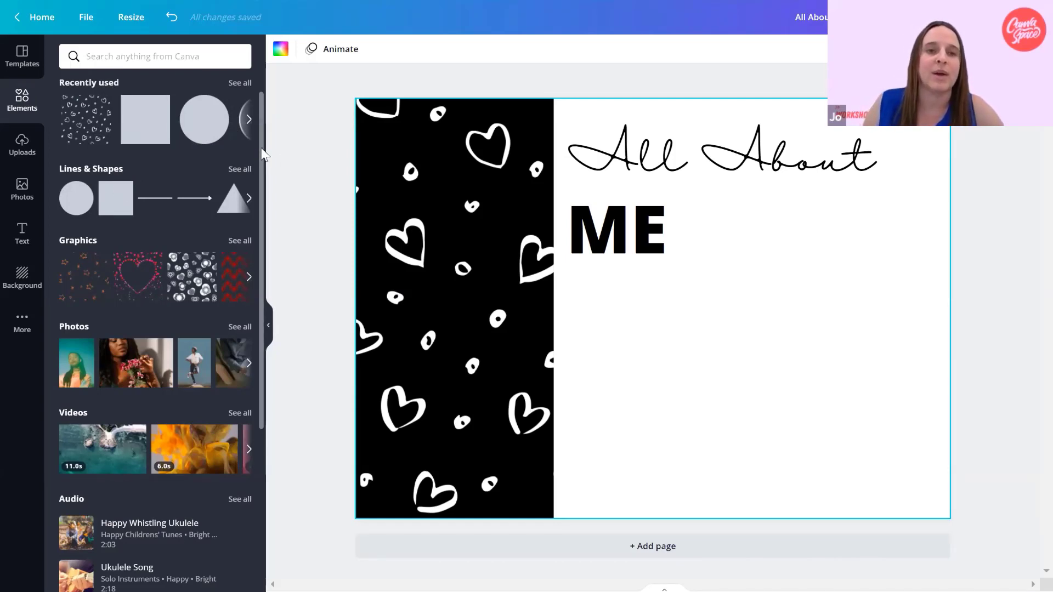
scroll(259, 166, "down", 3)
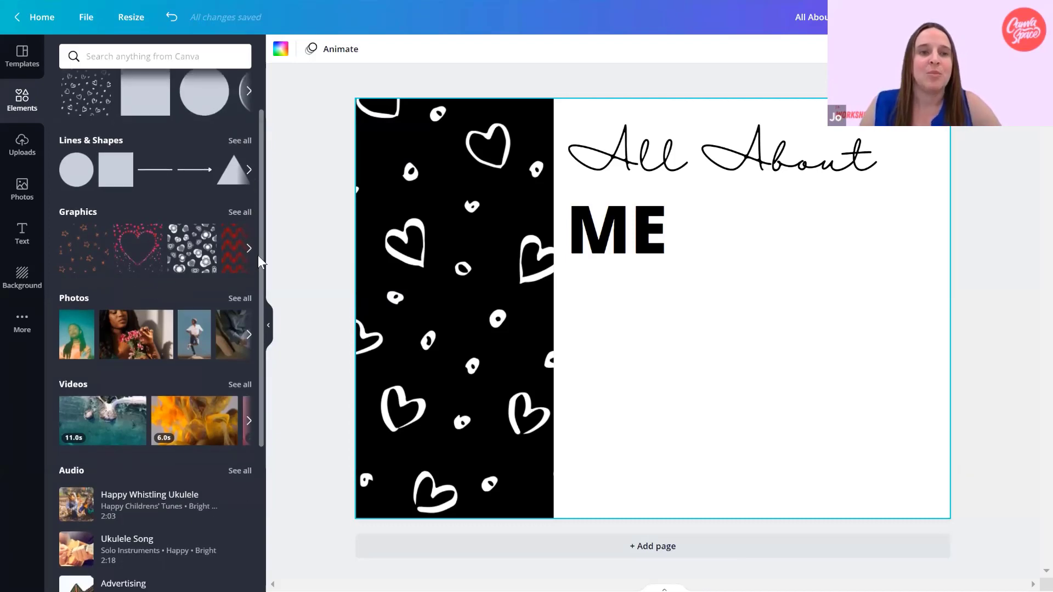
scroll(196, 343, "down", 2)
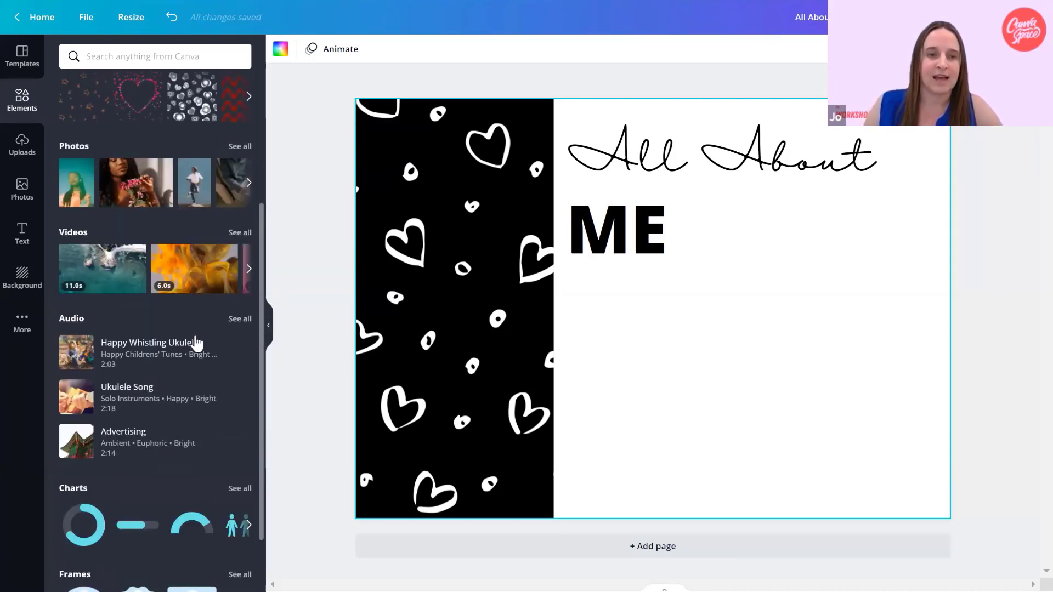
scroll(195, 342, "down", 2)
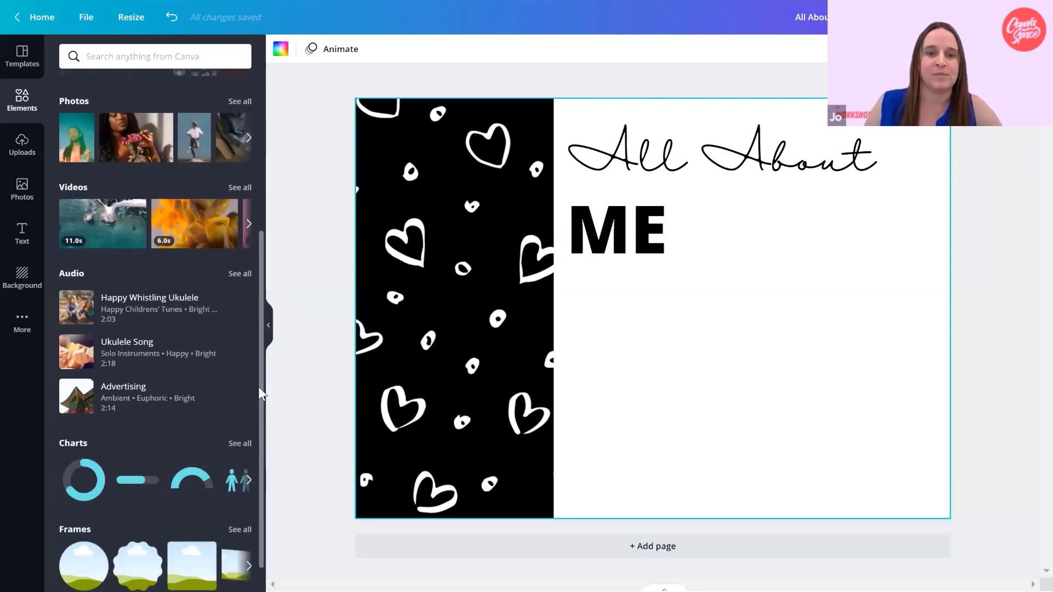
scroll(259, 386, "down", 3)
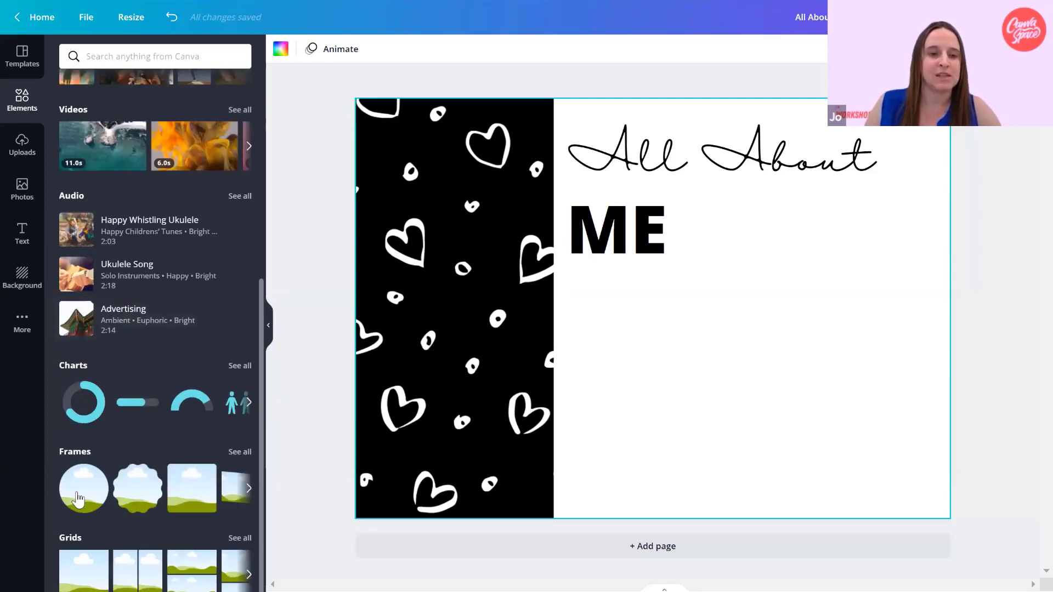
left_click(78, 499)
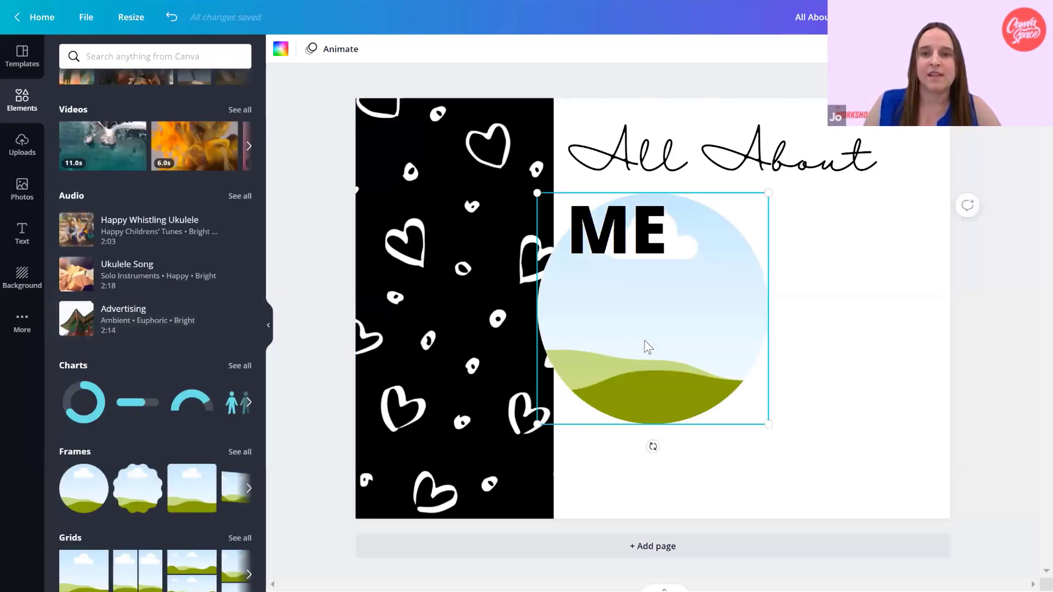
left_click_drag(653, 329, 723, 381)
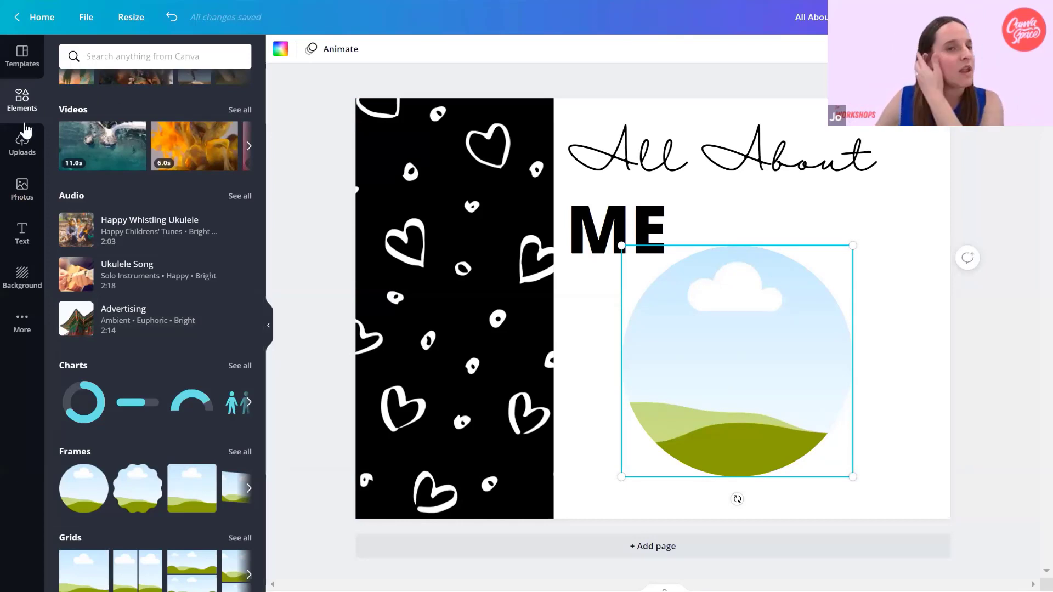
Search the photos for "teacher" and fill the circular frame with the woman in orange holding an open book.
left_click(22, 187)
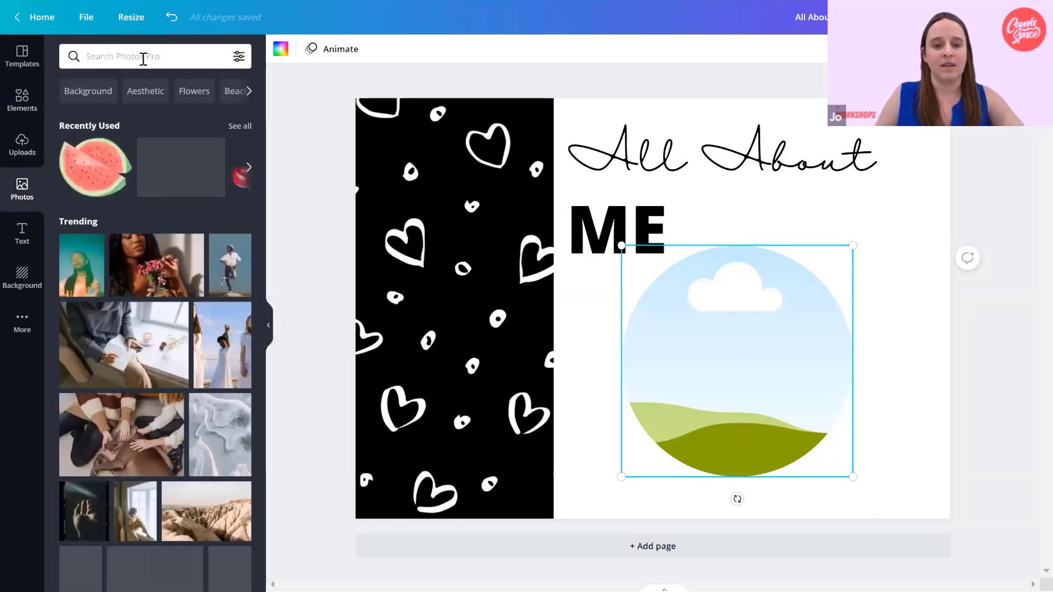
left_click(143, 56)
type("teacher")
key("Return")
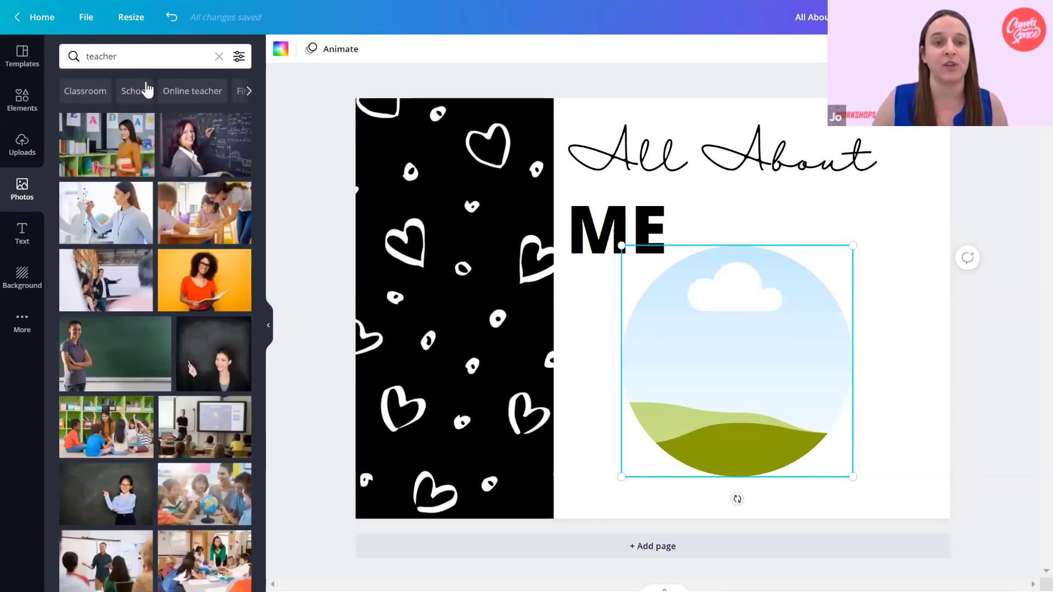
left_click(203, 286)
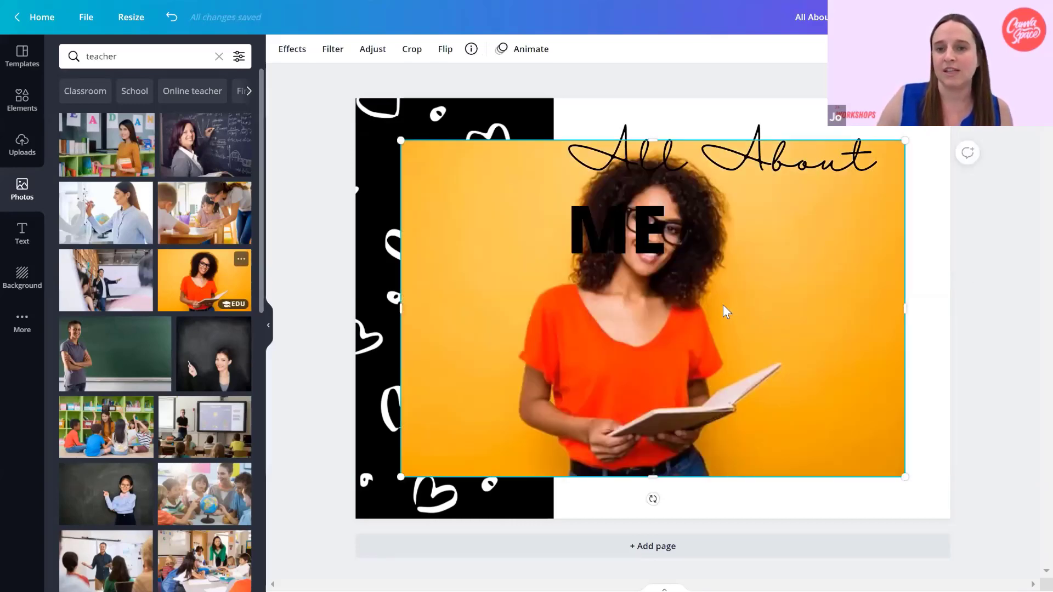
left_click_drag(737, 334, 810, 342)
left_click(915, 377)
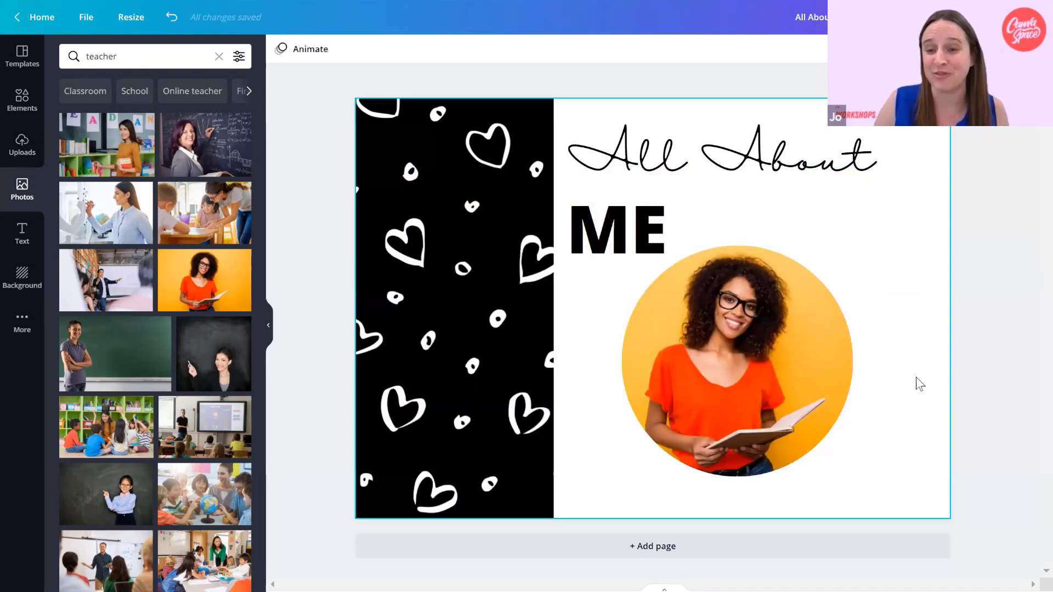
Shrink the circular teacher photo and centre it across the upper part of the black hearts panel.
left_click(841, 410)
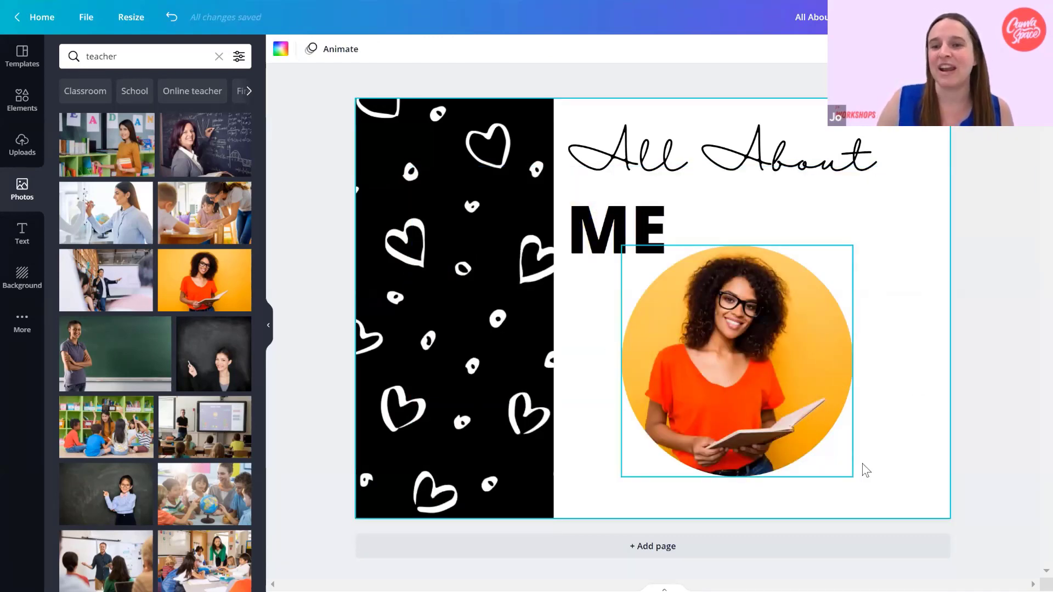
left_click_drag(794, 421, 779, 404)
left_click_drag(470, 237, 480, 237)
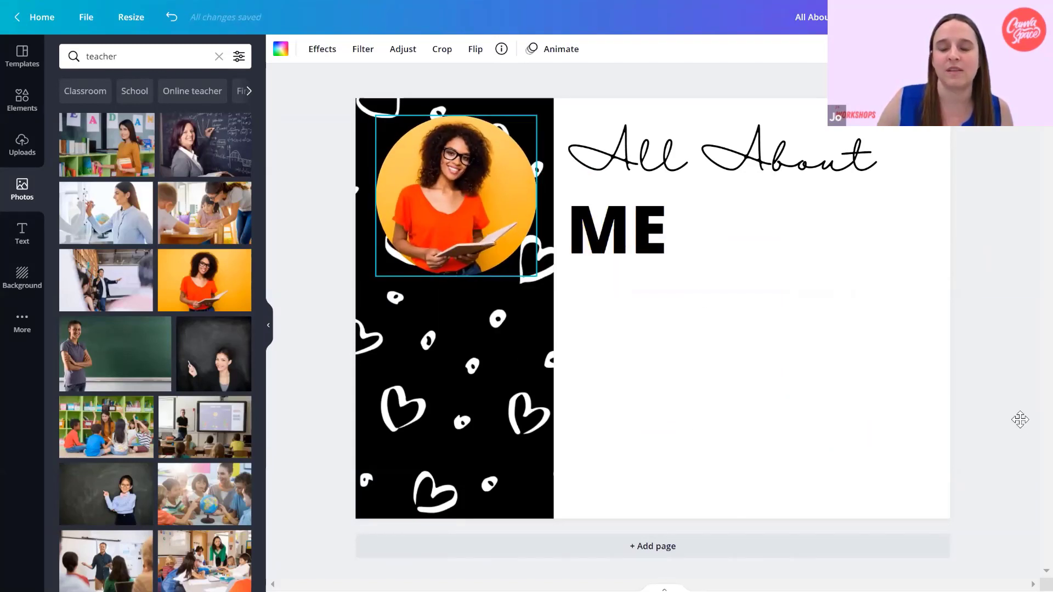
left_click(842, 408)
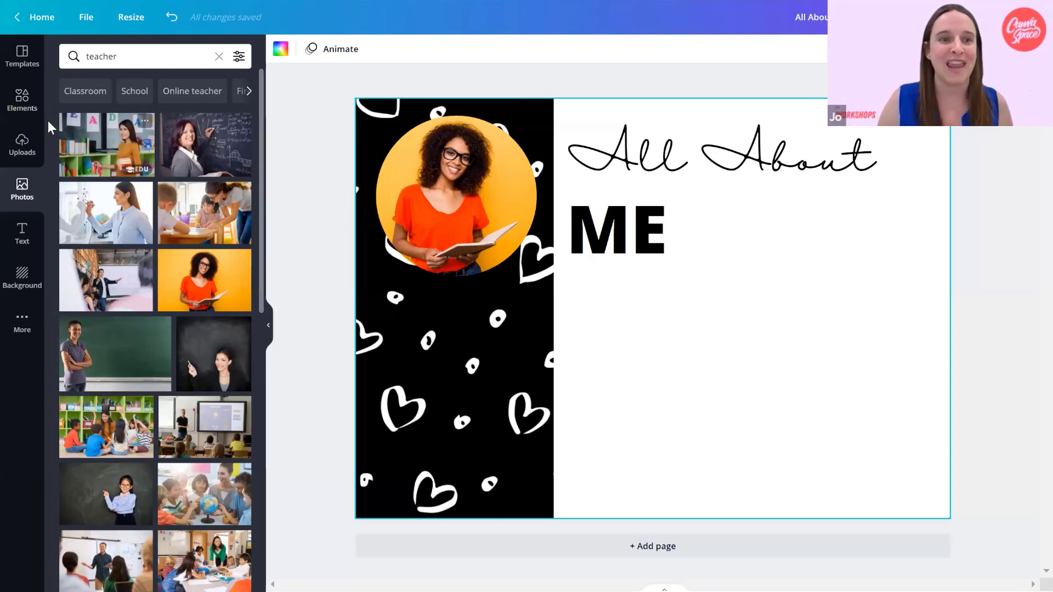
Add a plain solid line from the lines and shapes and move it down into the area below "ME".
left_click(26, 115)
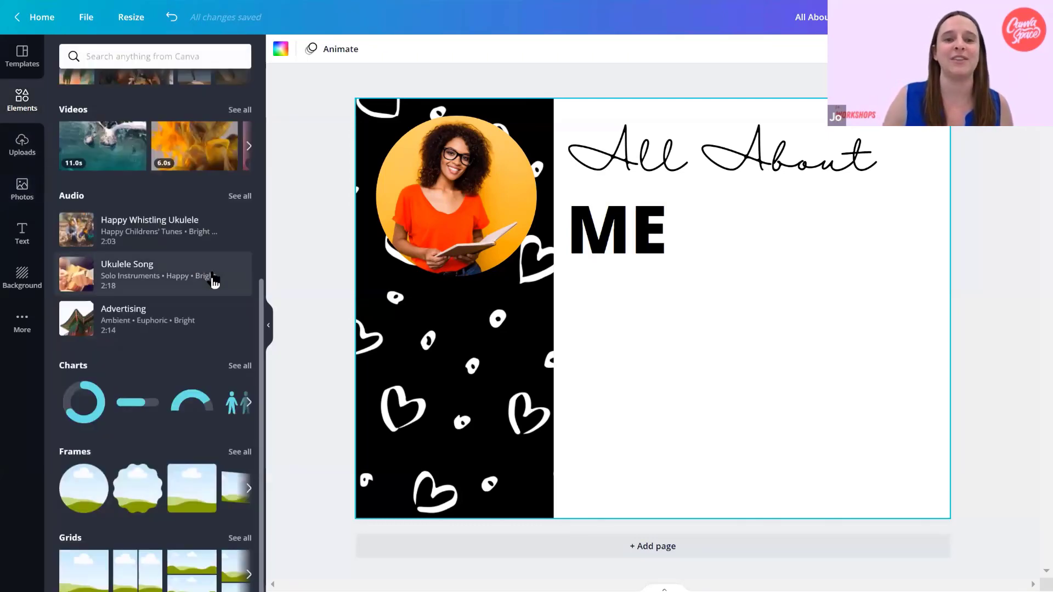
scroll(214, 279, "up", 4)
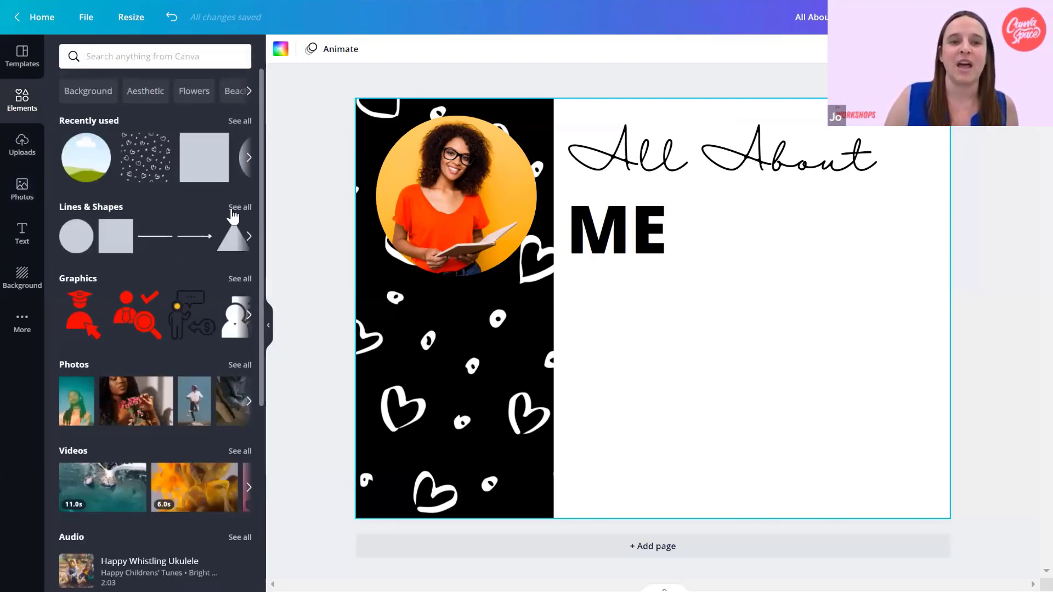
left_click(232, 209)
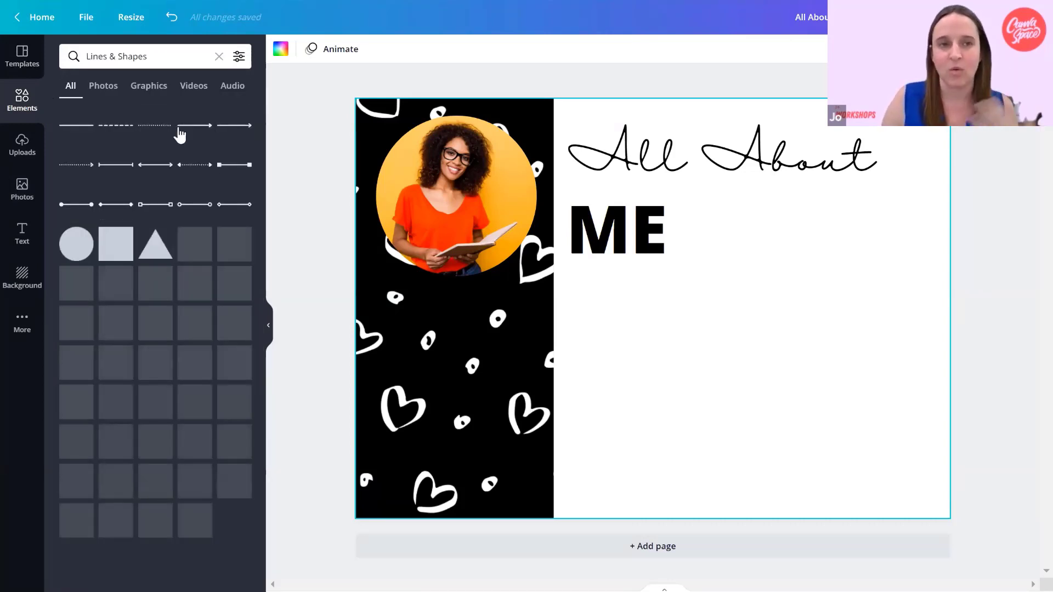
left_click(87, 134)
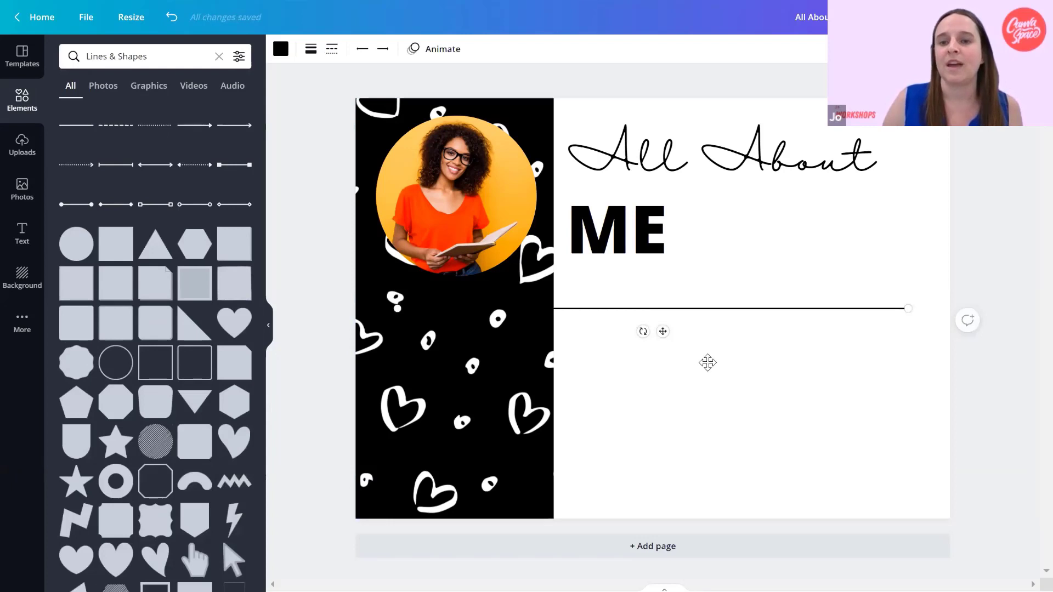
left_click_drag(707, 363, 688, 379)
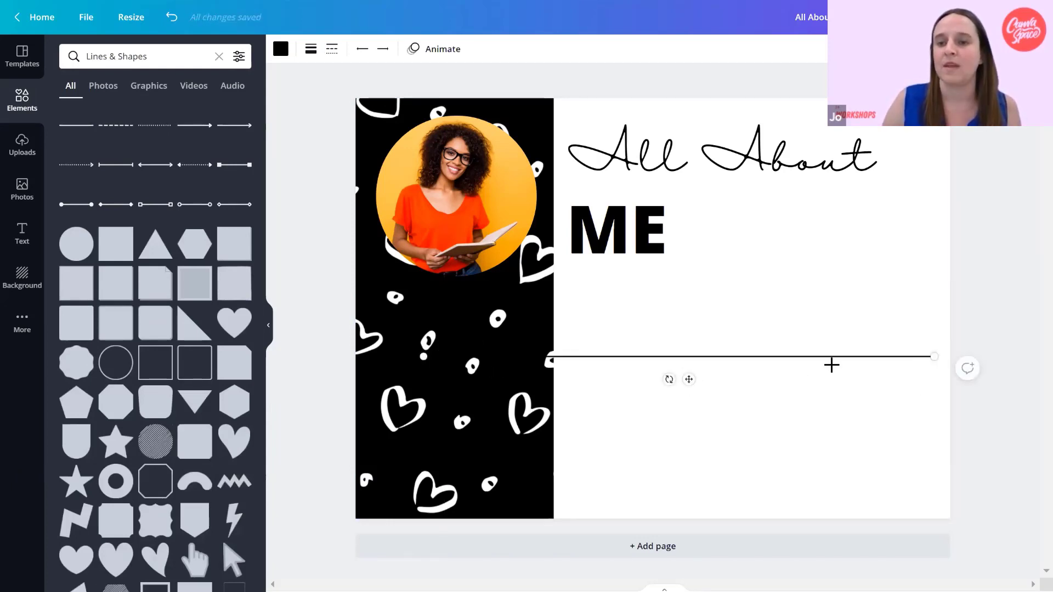
Resize and reposition the line so it stays horizontal and fits within the white area below "ME".
left_click_drag(832, 365, 665, 364)
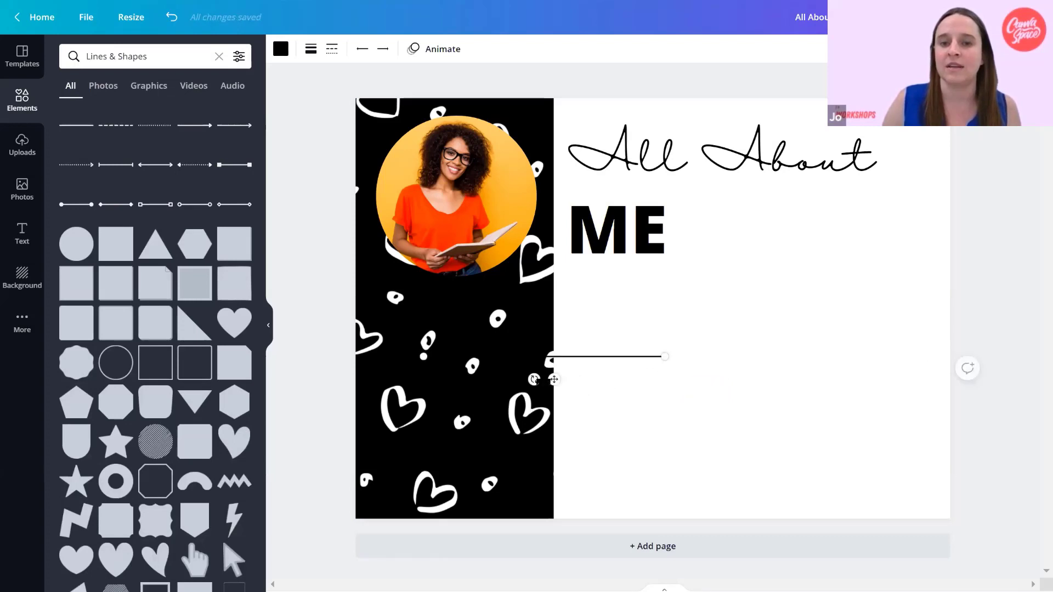
left_click_drag(554, 380, 719, 386)
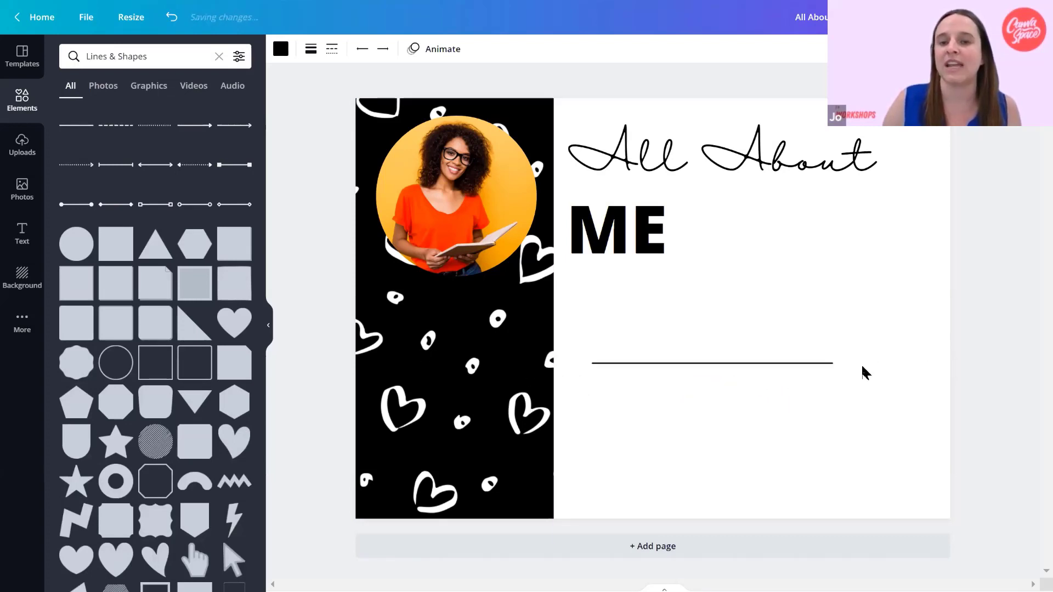
left_click_drag(833, 363, 923, 363)
left_click_drag(769, 390, 766, 395)
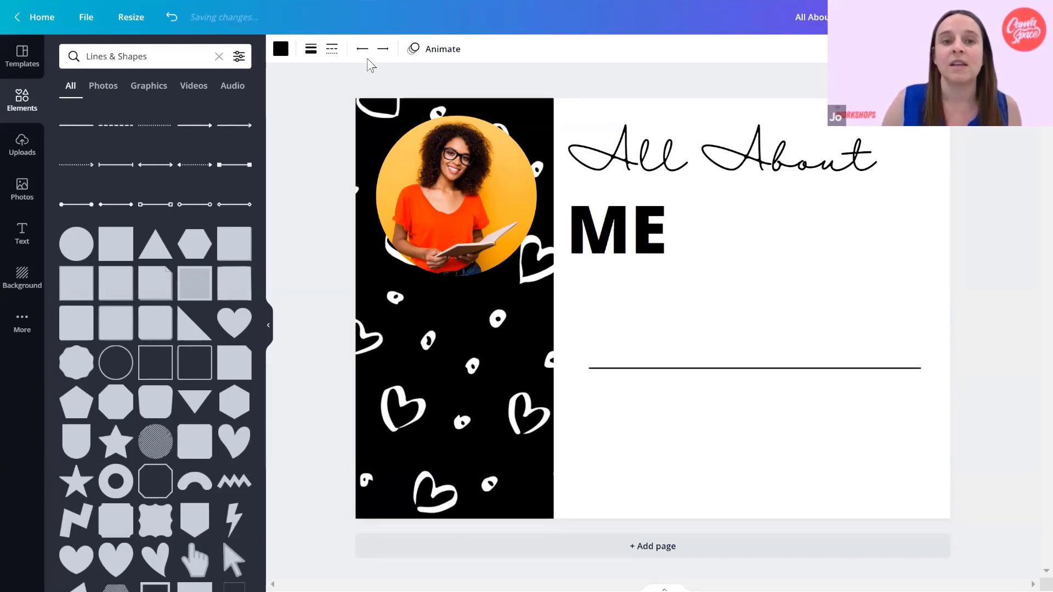
Set the line's weight to 4.
left_click(311, 50)
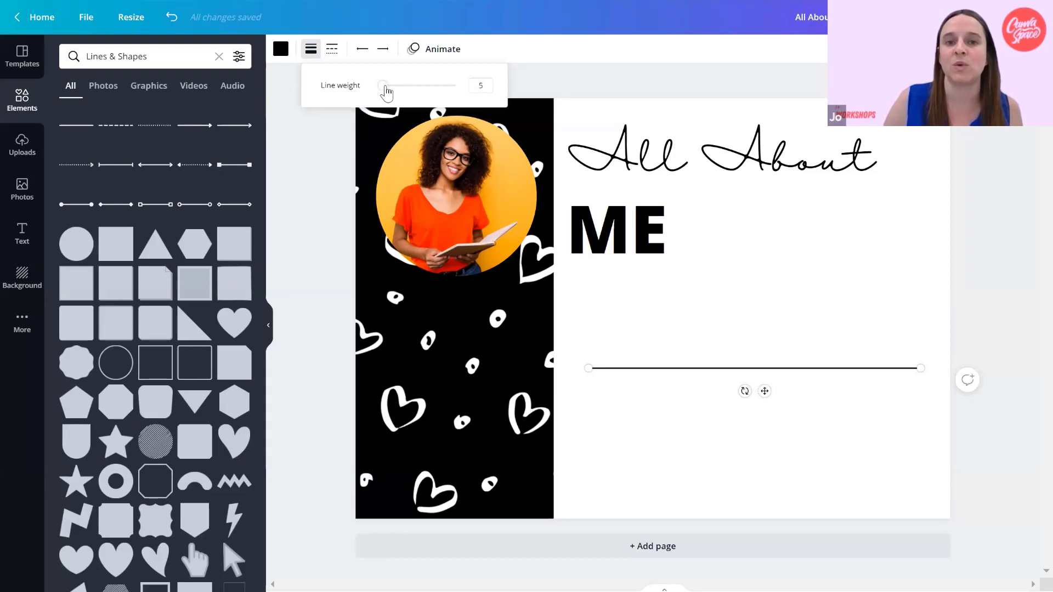
mouse_move(386, 88)
left_mouse_down()
mouse_move(422, 91)
mouse_move(384, 88)
left_mouse_up()
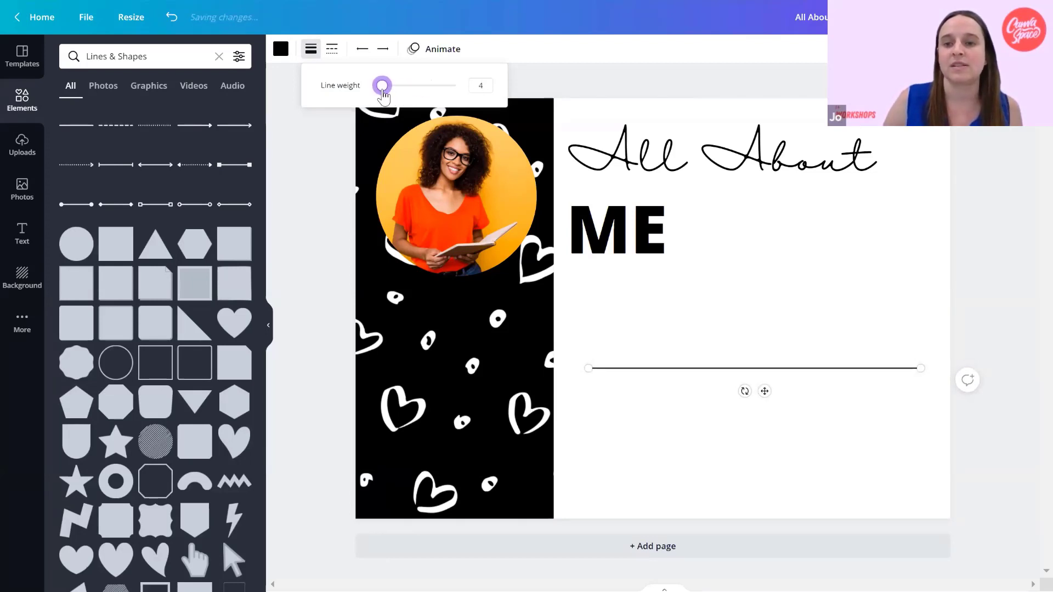
left_click(668, 351)
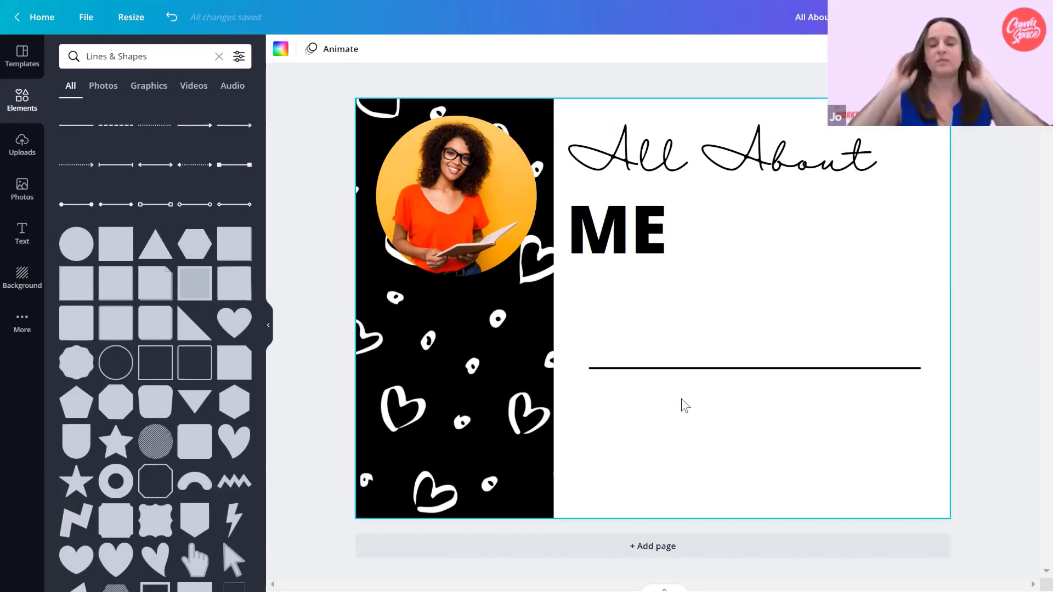
Duplicate the line four times and move the last copy near the page's lower edge, roughly beneath the original.
left_click(822, 370)
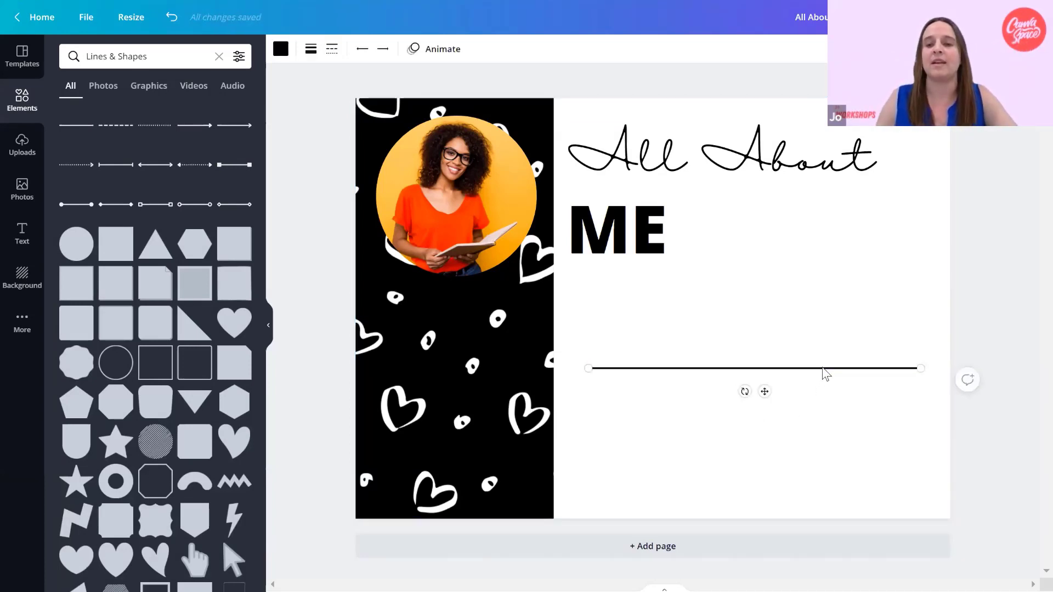
key("ctrl+d")
key("ctrl+d")
key("ctrl+d")
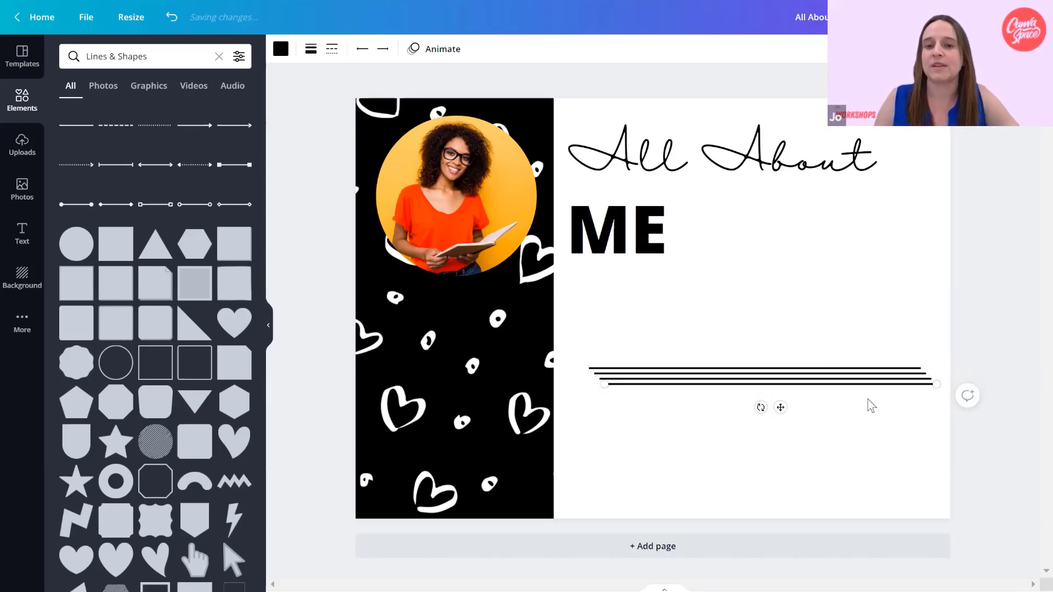
key("ctrl+d")
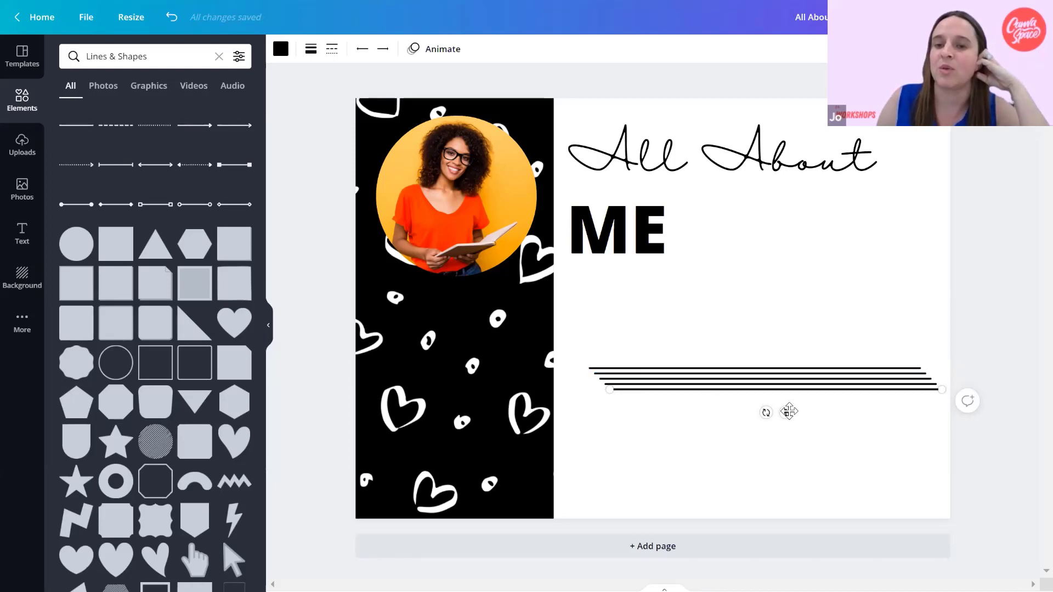
left_click_drag(780, 435, 770, 500)
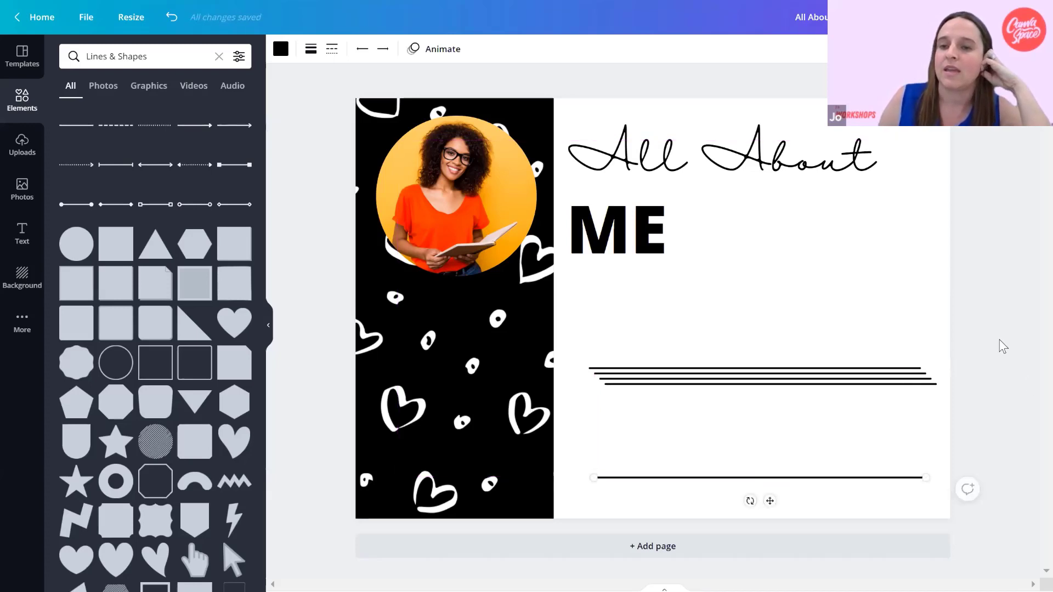
left_click(978, 325)
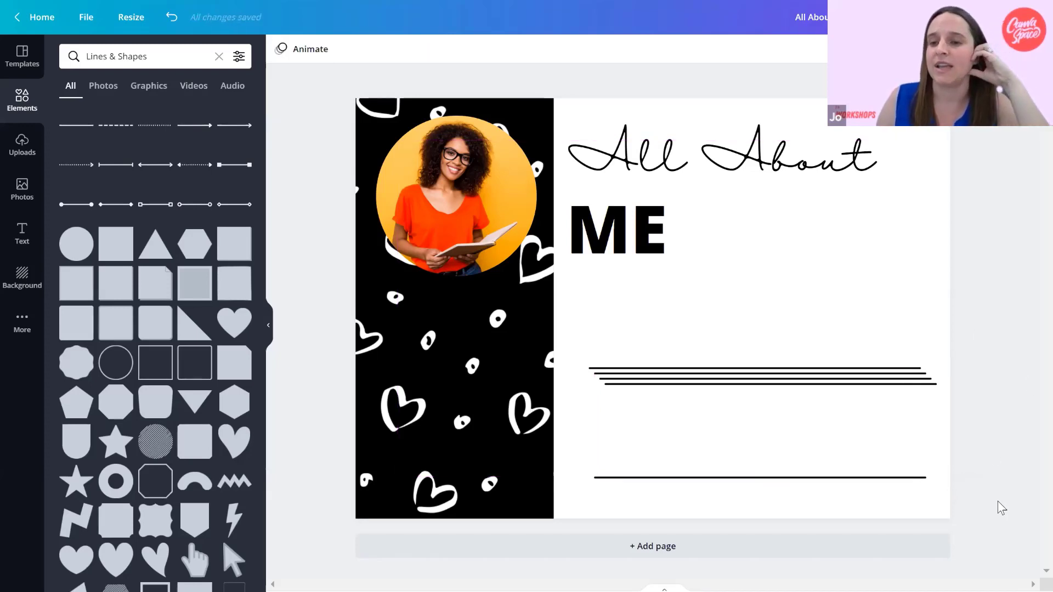
Select all five lines and align and space them evenly with Tidy up.
left_click_drag(992, 506, 789, 343)
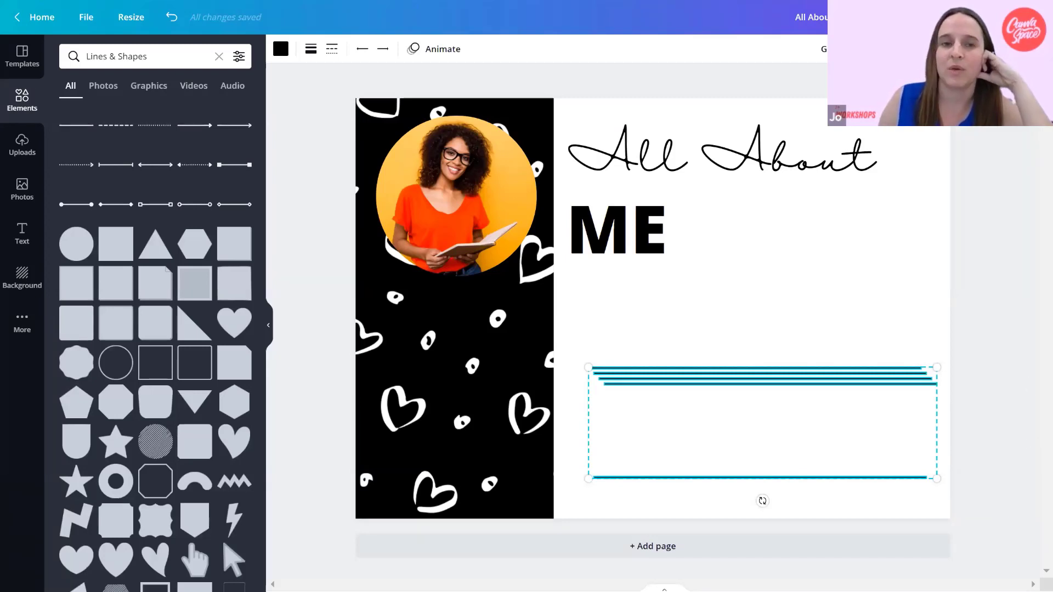
left_click(881, 49)
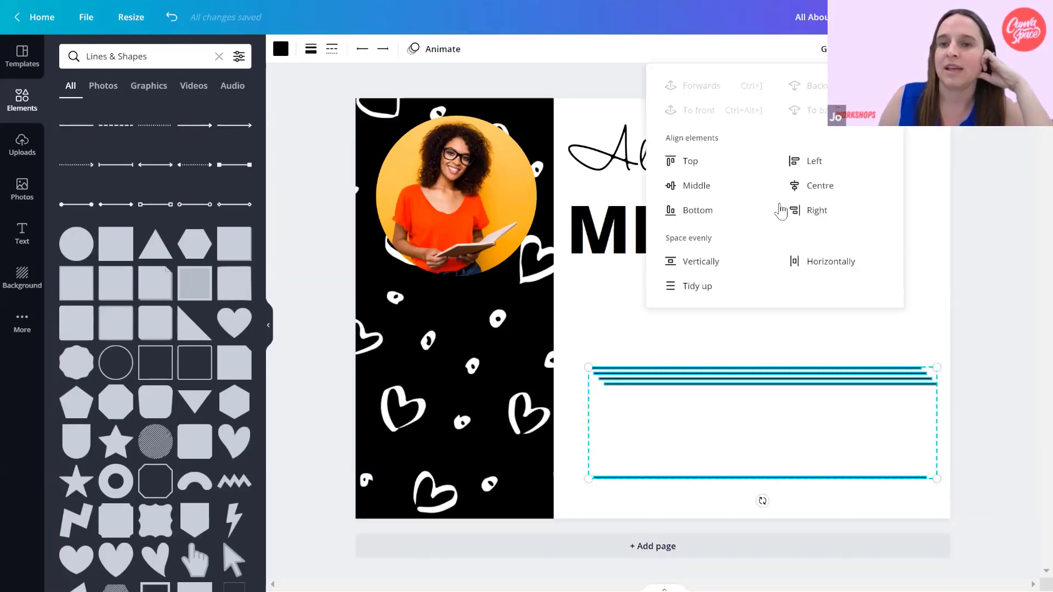
left_click(704, 290)
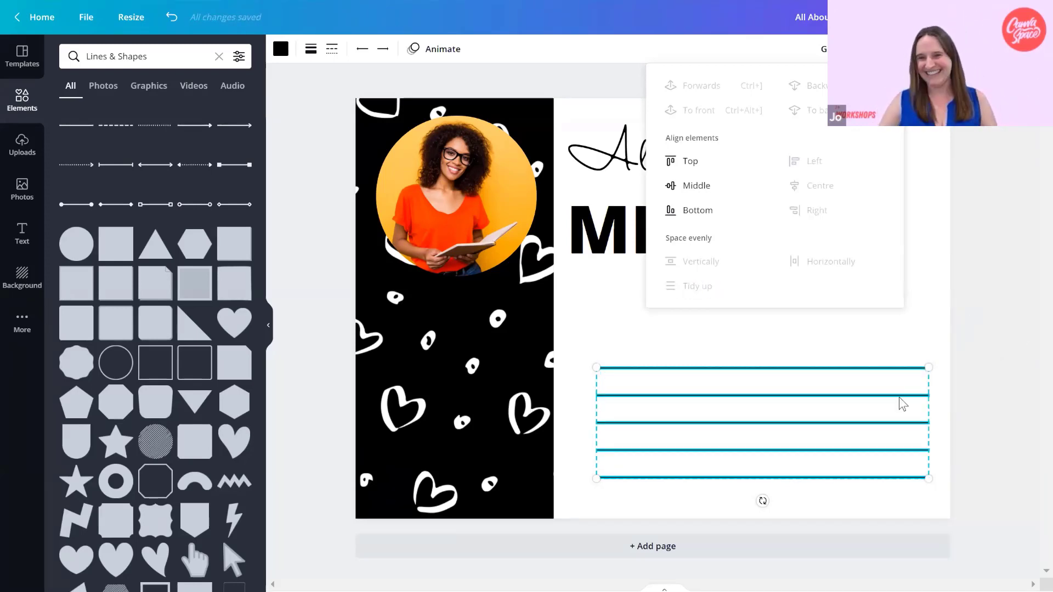
Select the five writing lines together and shift them left so they start roughly beneath the left edge of "ME".
left_click(984, 378)
left_click_drag(934, 486, 644, 343)
left_click_drag(696, 406, 688, 400)
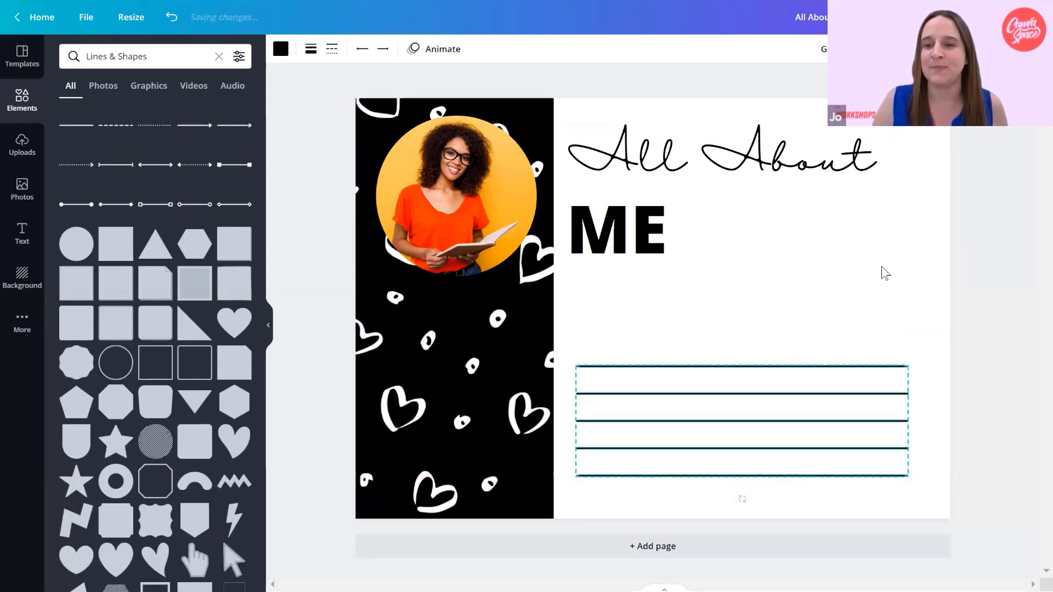
left_click(933, 291)
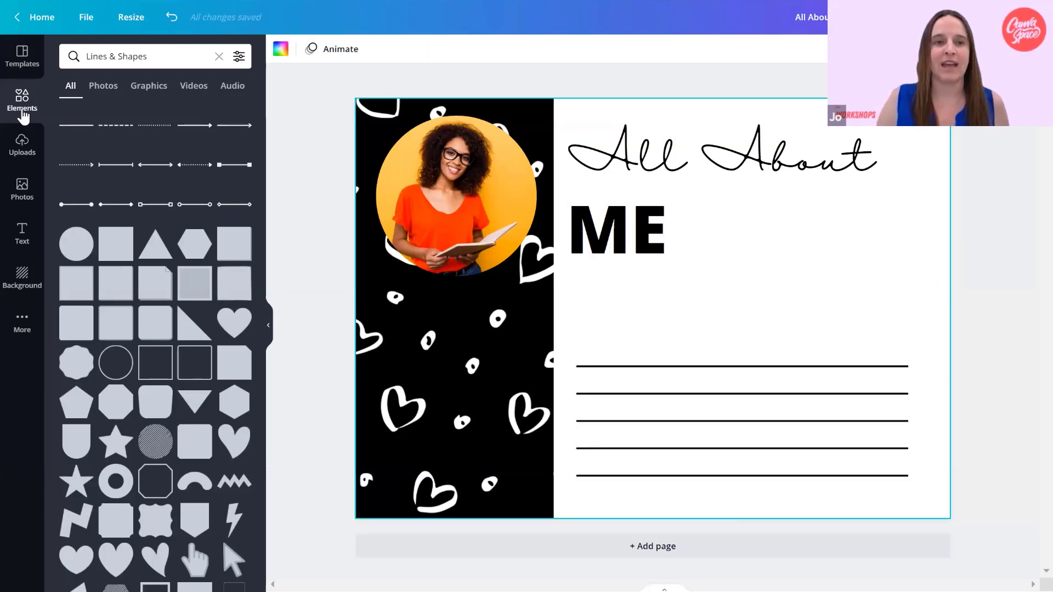
Add a heading to the page reading "Fun Facts:".
left_click(29, 237)
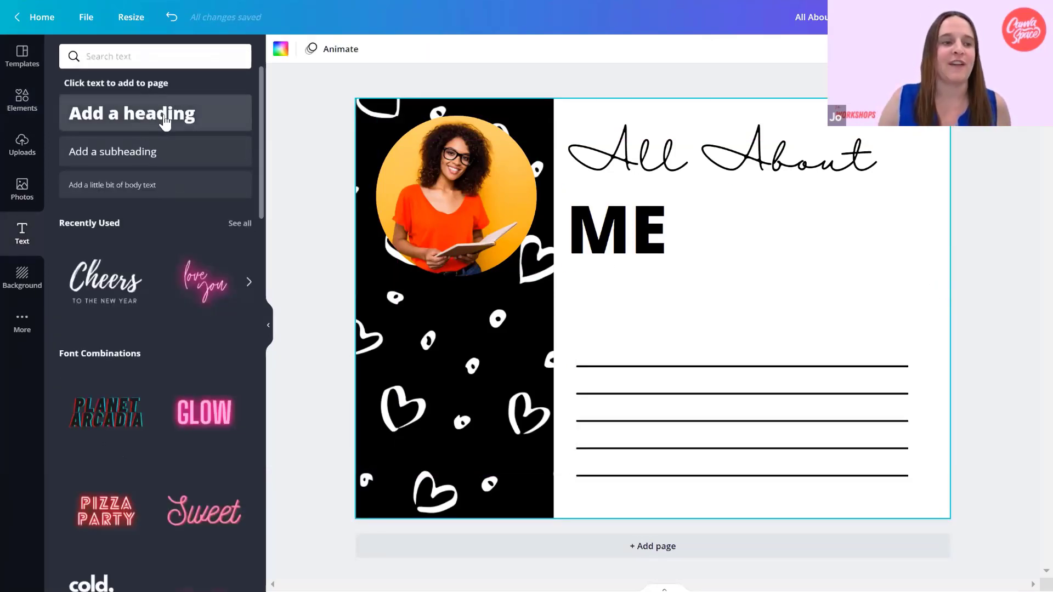
type("Fu")
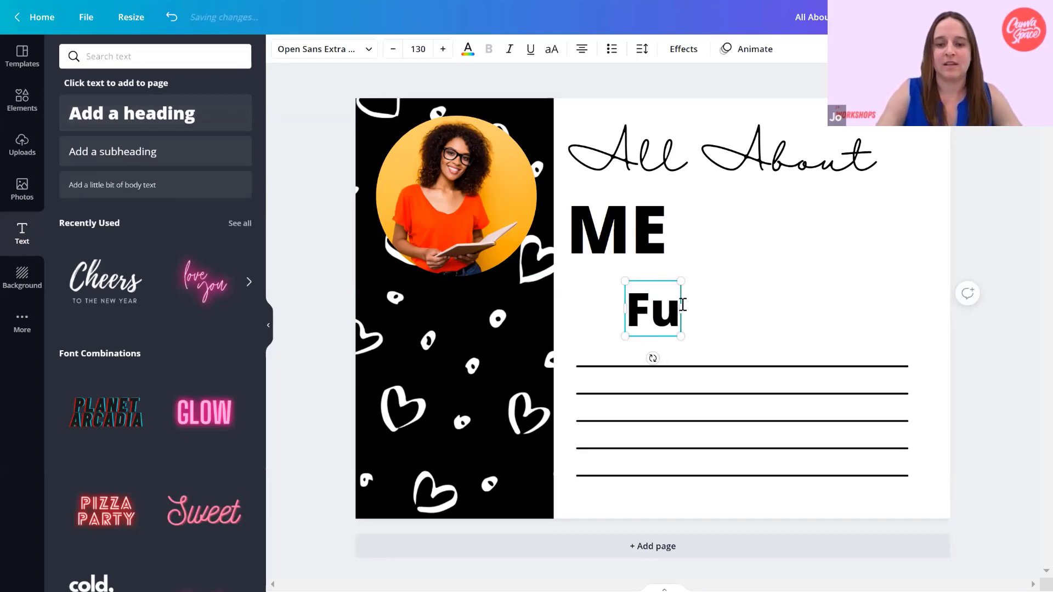
type("n Facts:")
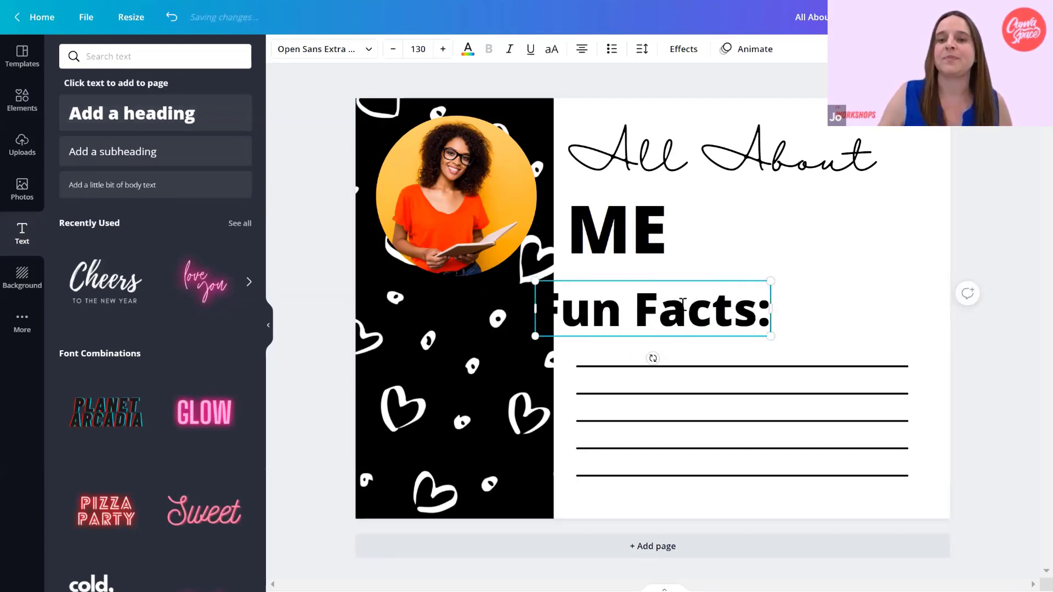
left_click(604, 203)
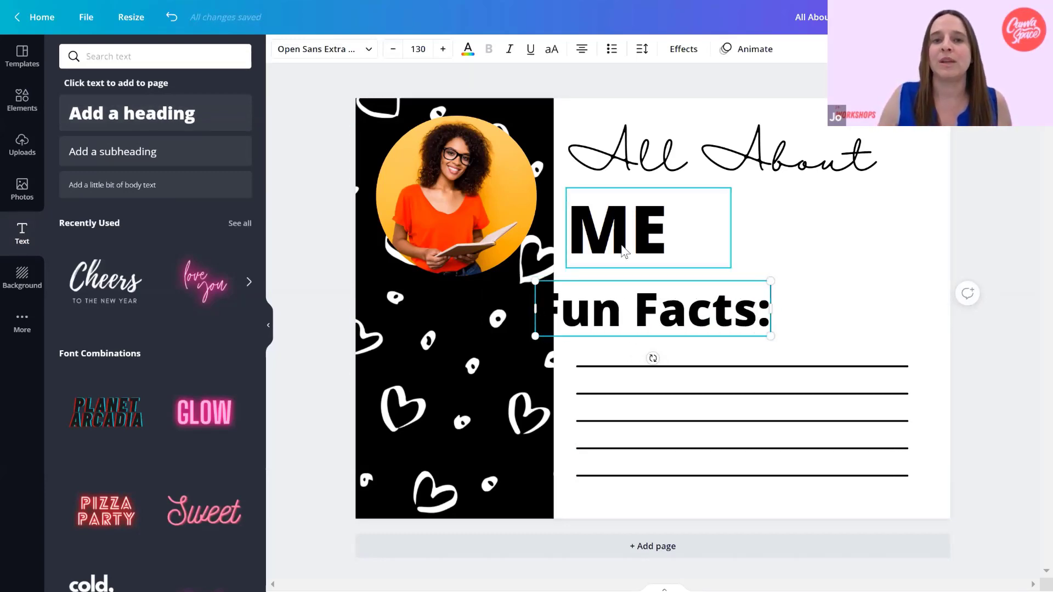
left_click(826, 327)
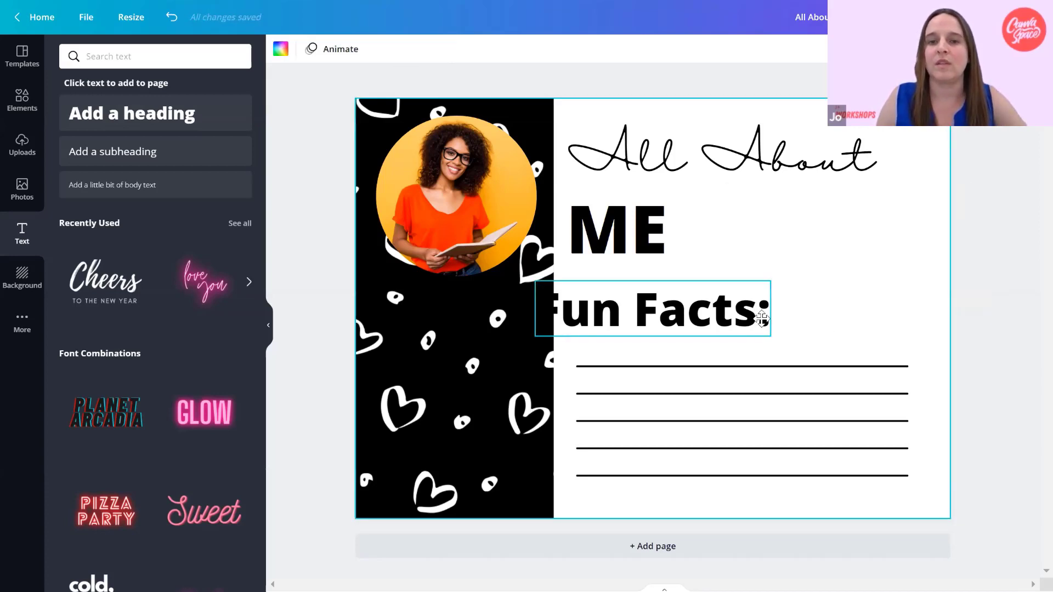
Shrink the "Fun Facts:" heading and place it just above the first writing line, flush with the line's left end.
left_click_drag(761, 319, 802, 329)
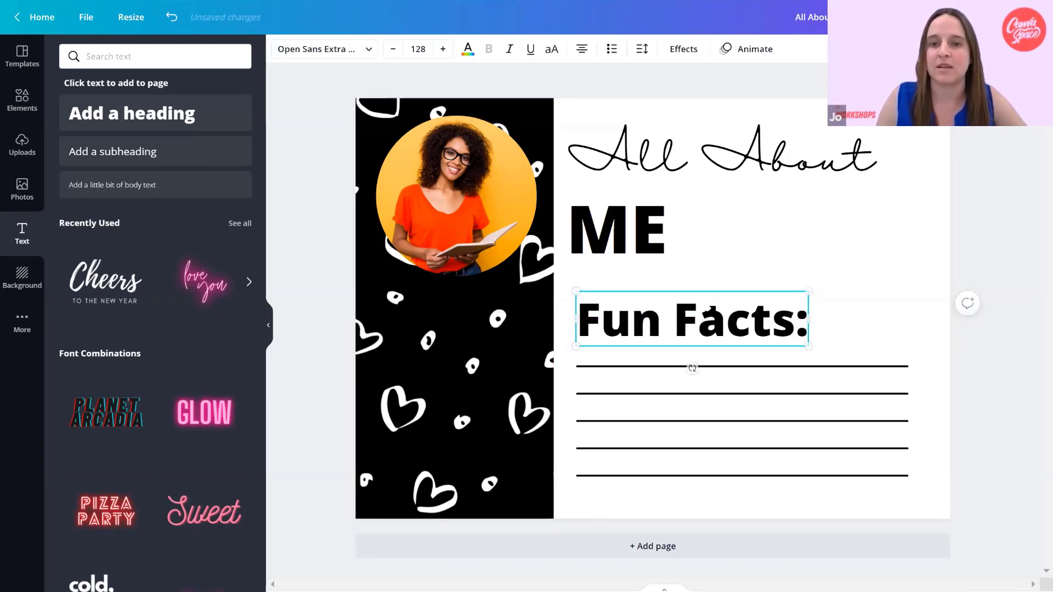
left_click_drag(711, 310, 696, 315)
left_click(756, 214)
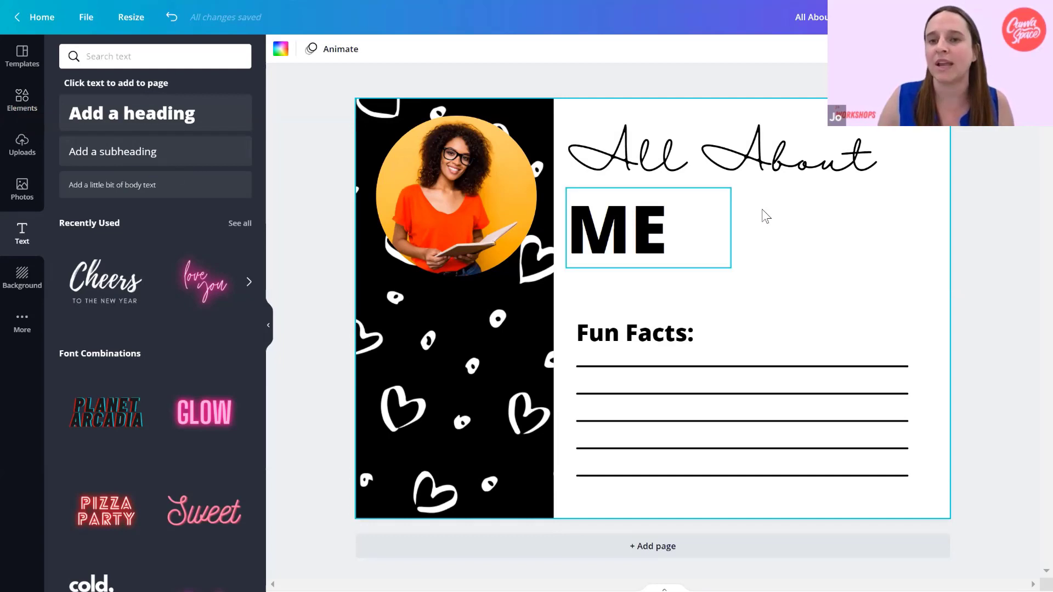
Search the element graphics for "rectangle", add a filled rectangle with a border, and move it off the "All About" heading toward the right.
left_click(24, 106)
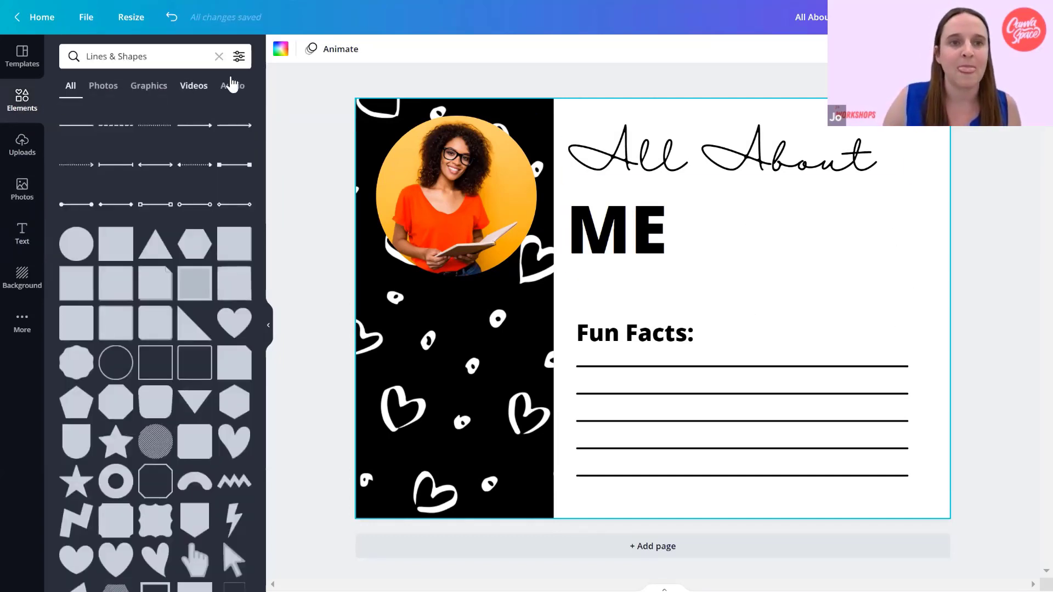
left_click(219, 56)
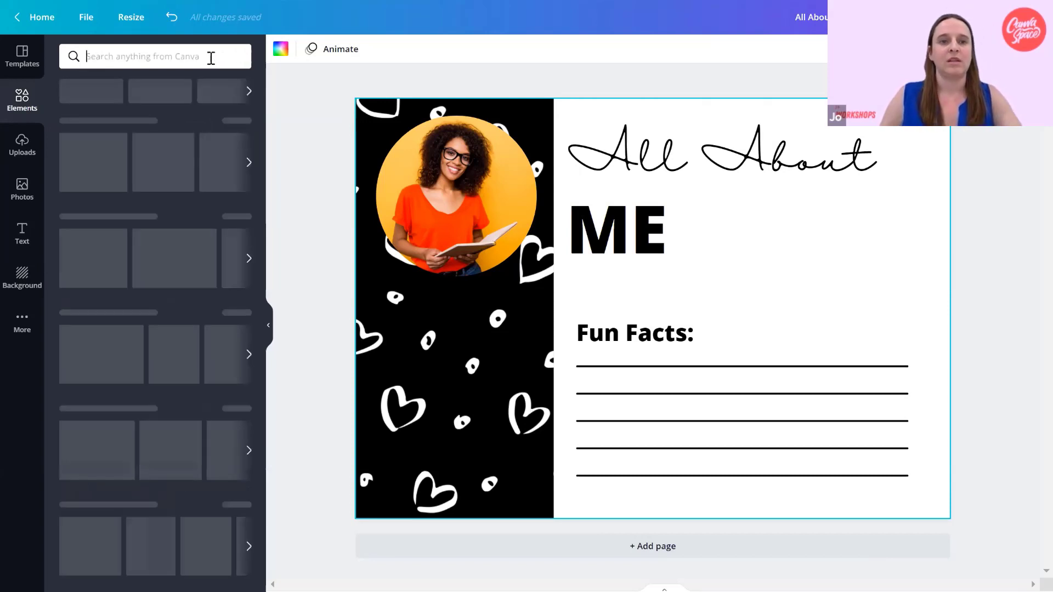
type("rectangle")
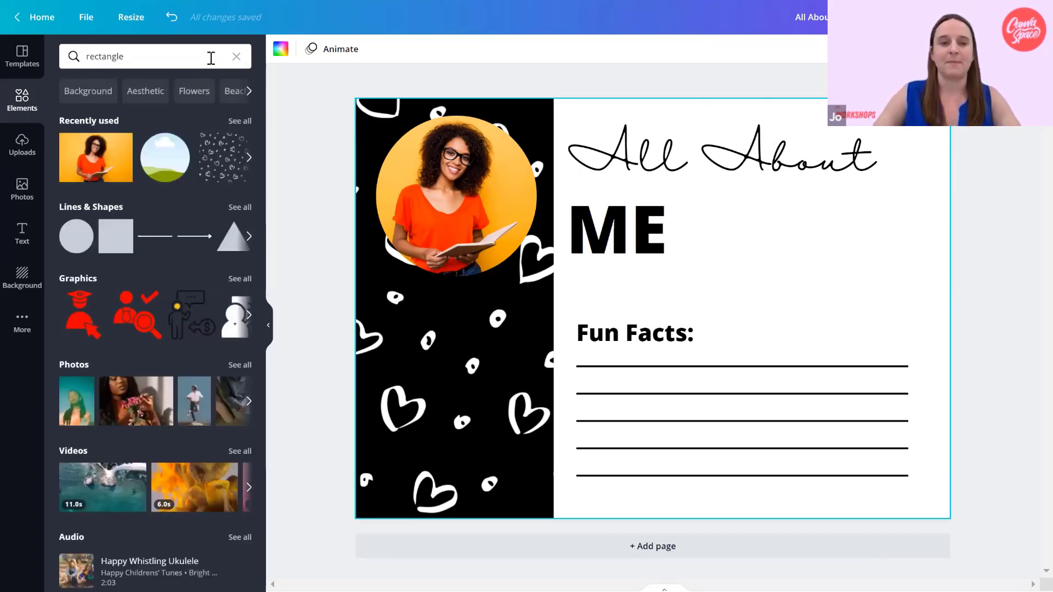
key("Return")
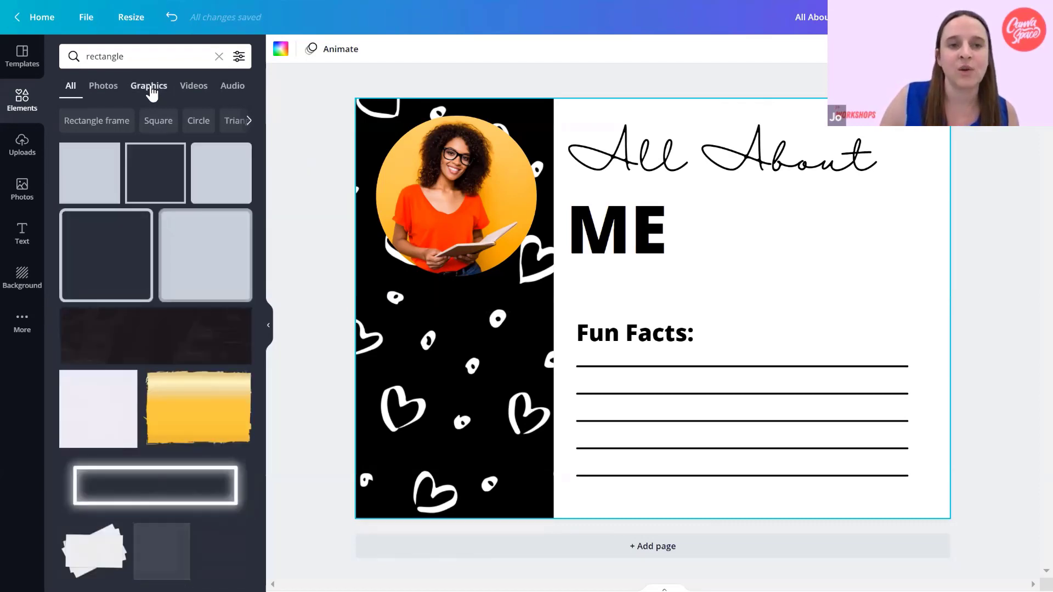
left_click(149, 89)
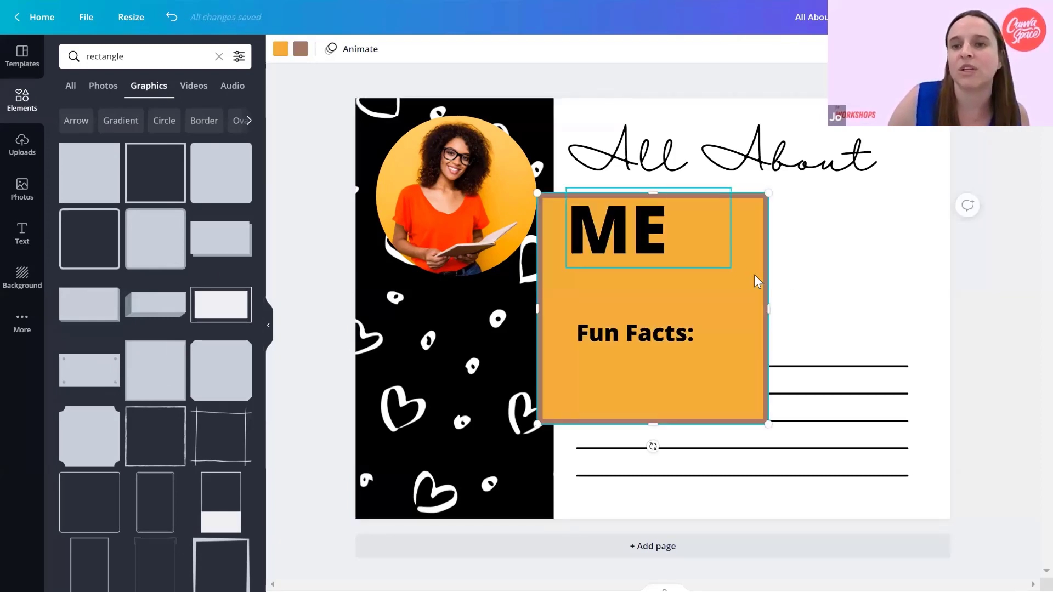
left_click_drag(757, 276, 870, 205)
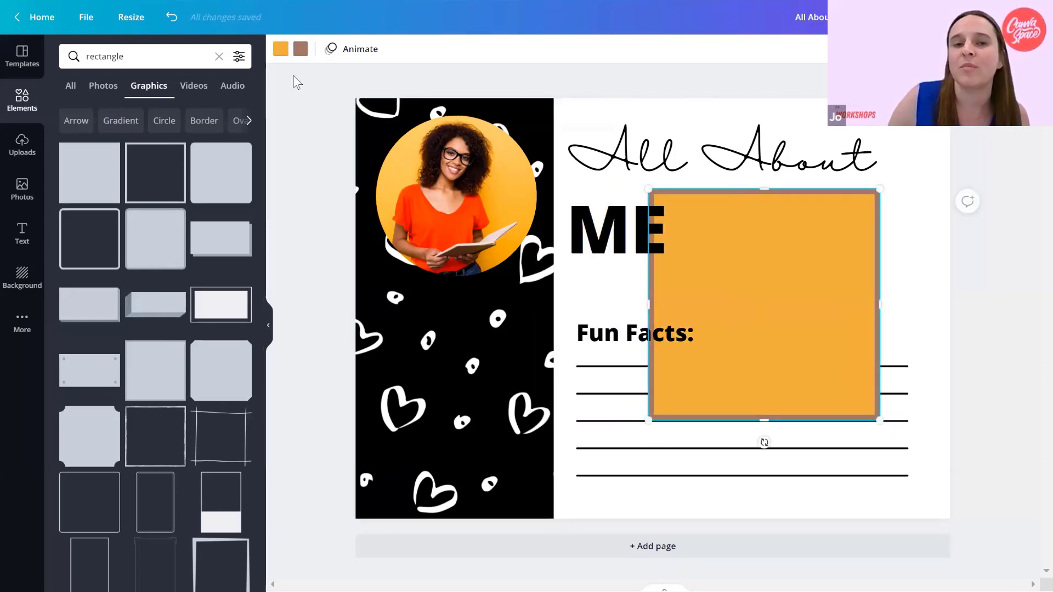
Set the rectangle's border colour to black and its fill to white.
left_click(301, 49)
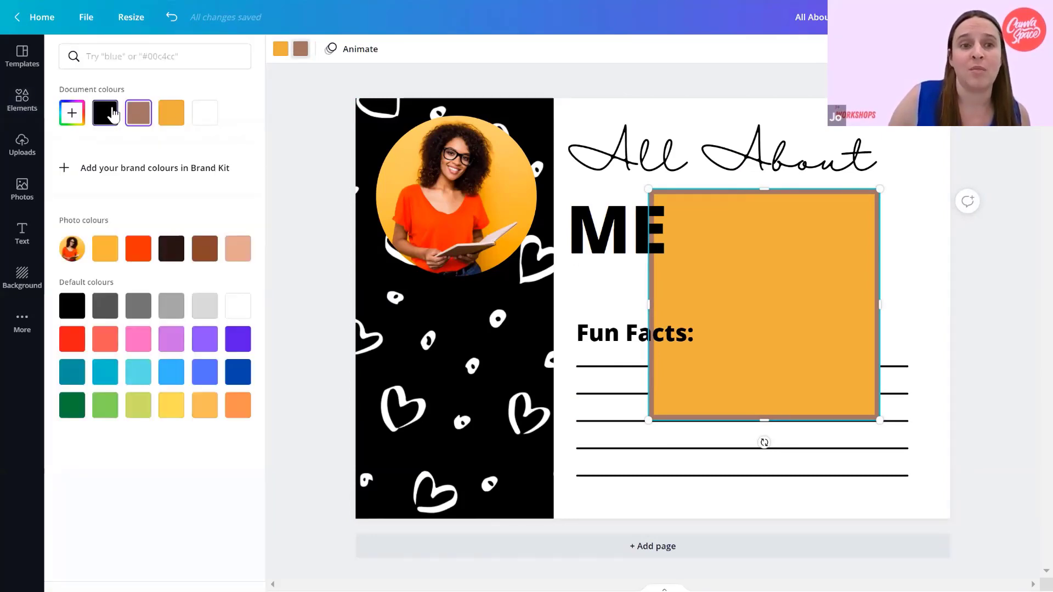
left_click(105, 112)
left_click(282, 49)
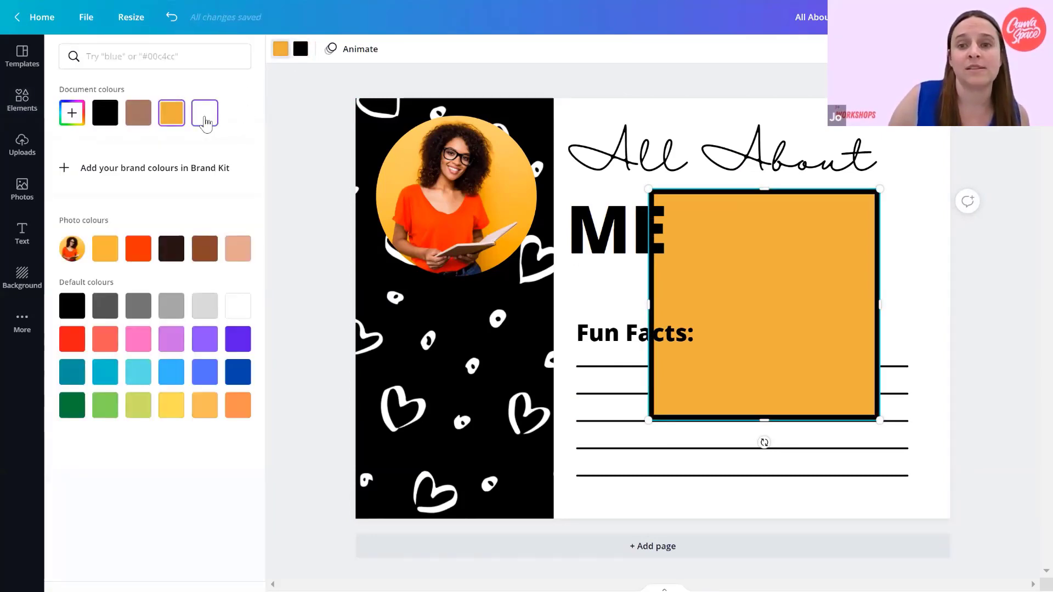
left_click(204, 115)
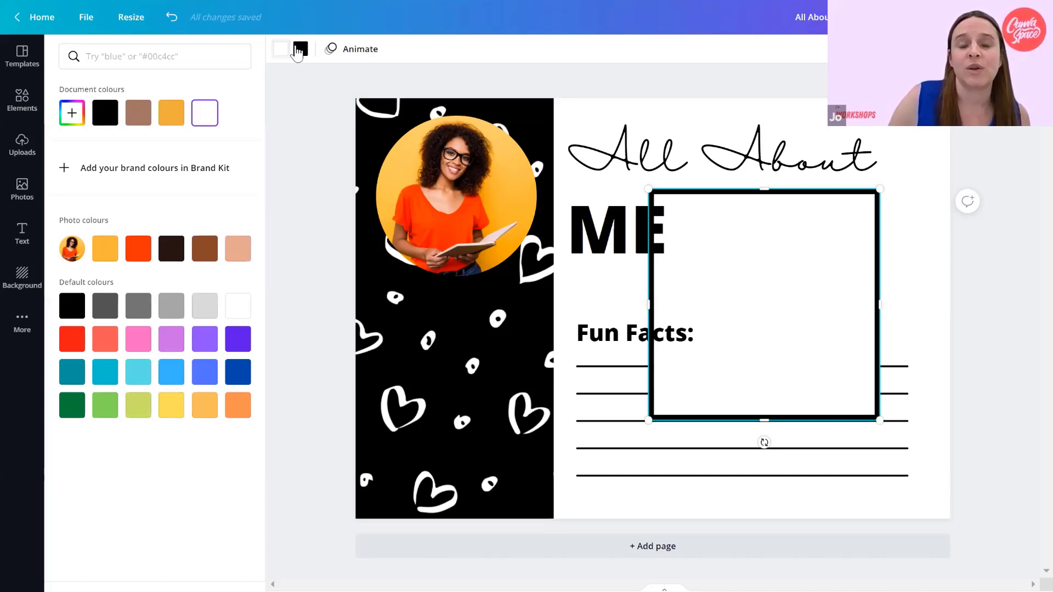
left_click(297, 50)
left_click(297, 52)
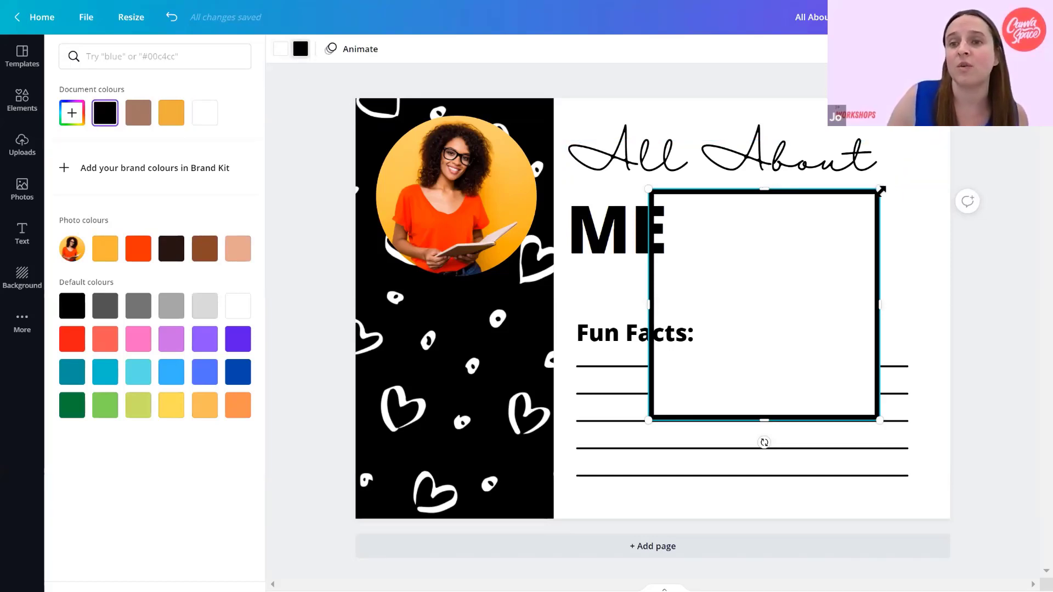
Resize the rectangle into a wide box right of "ME", above the writing lines and flush with their right end.
left_click_drag(879, 189, 786, 311)
left_click_drag(732, 367, 864, 269)
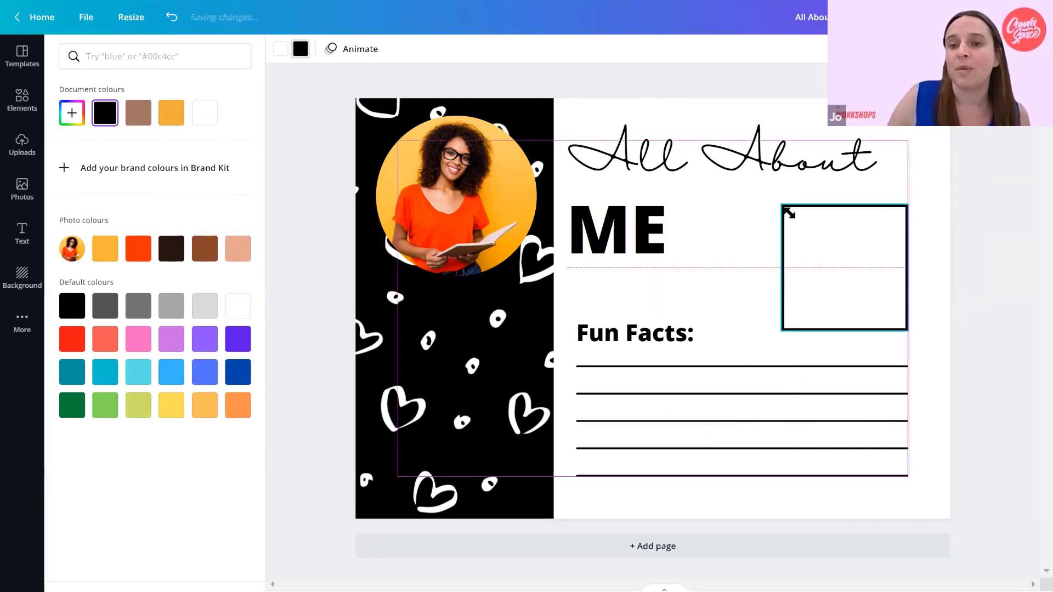
left_click_drag(788, 213, 762, 196)
left_click_drag(777, 261, 716, 263)
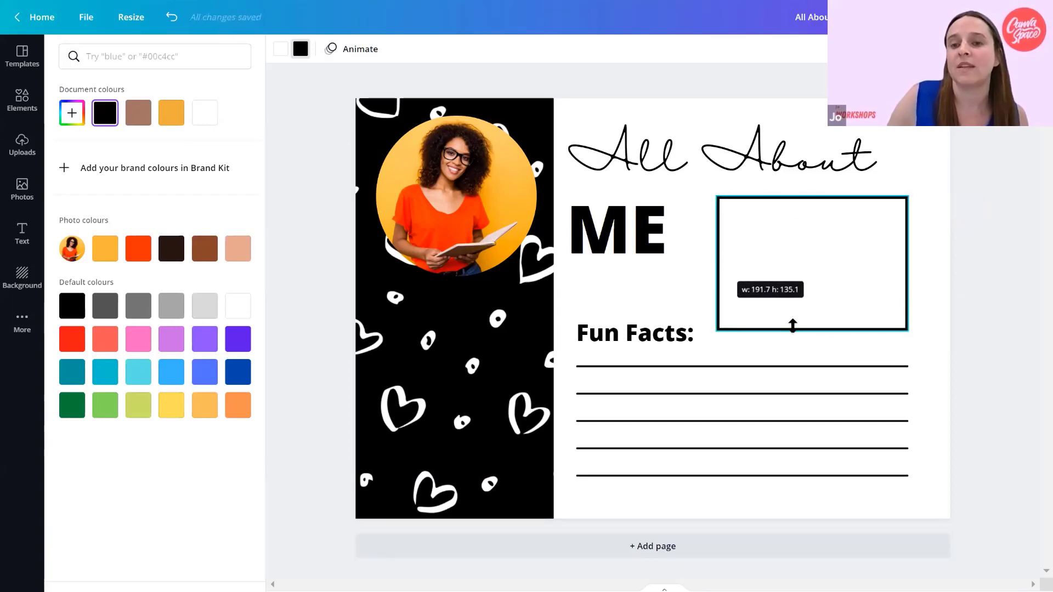
left_click_drag(793, 326, 798, 347)
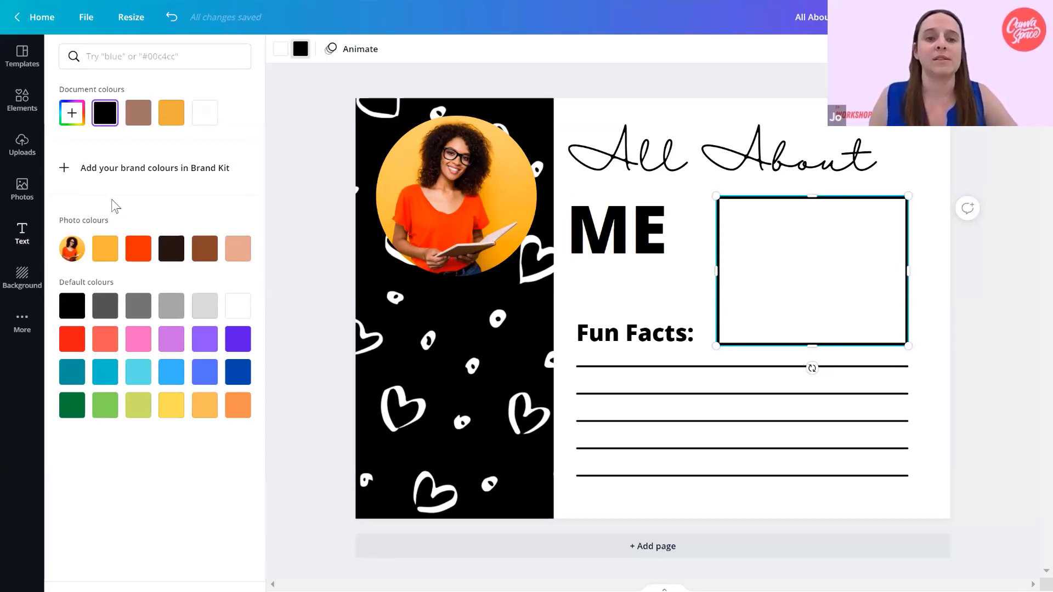
Add a heading reading "Name:", shrink it to size 48.3 and place it in the box's upper-left corner.
left_click(166, 124)
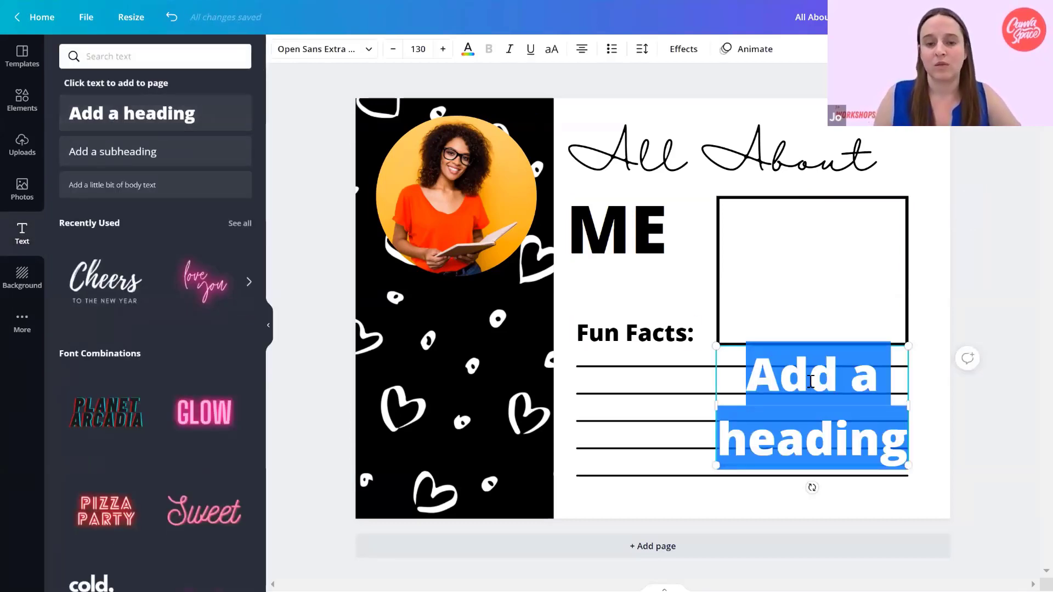
type("Name:")
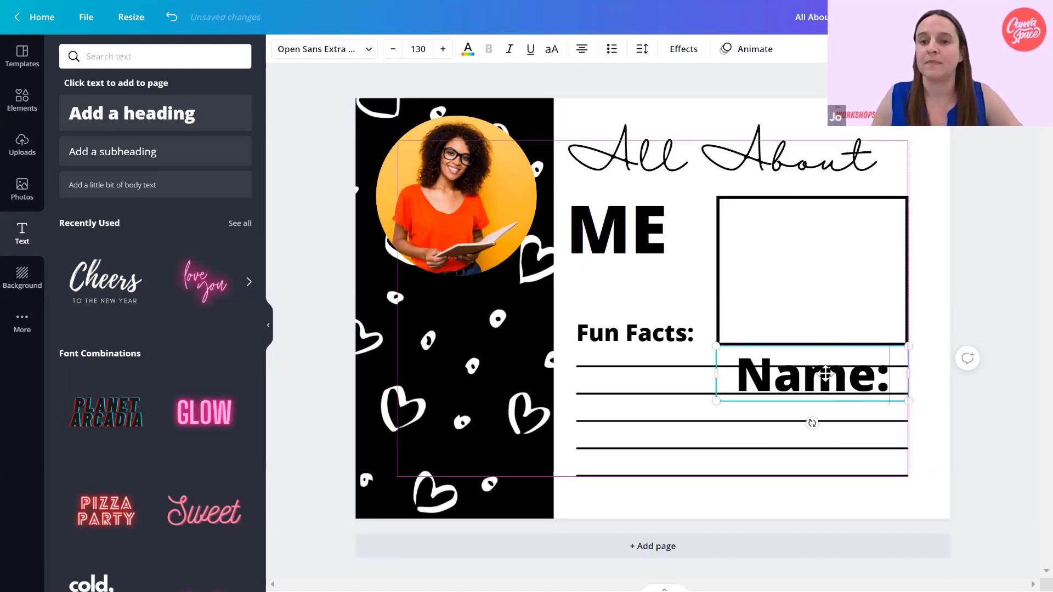
left_click_drag(909, 401, 768, 250)
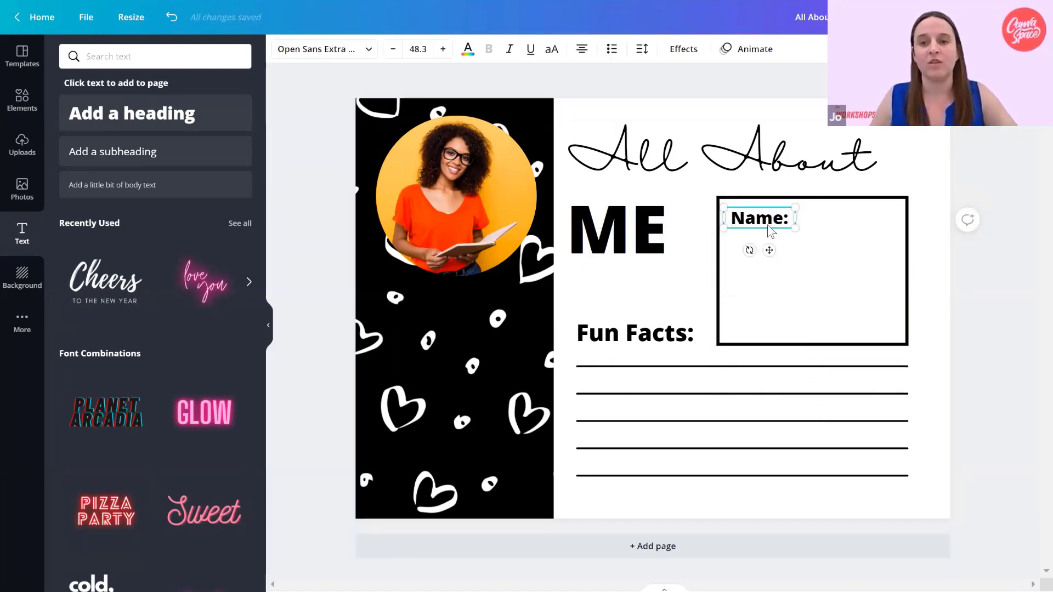
Duplicate the "Name:" label twice and place the copies below the original inside the box.
key("ctrl+d")
left_click_drag(769, 227, 764, 254)
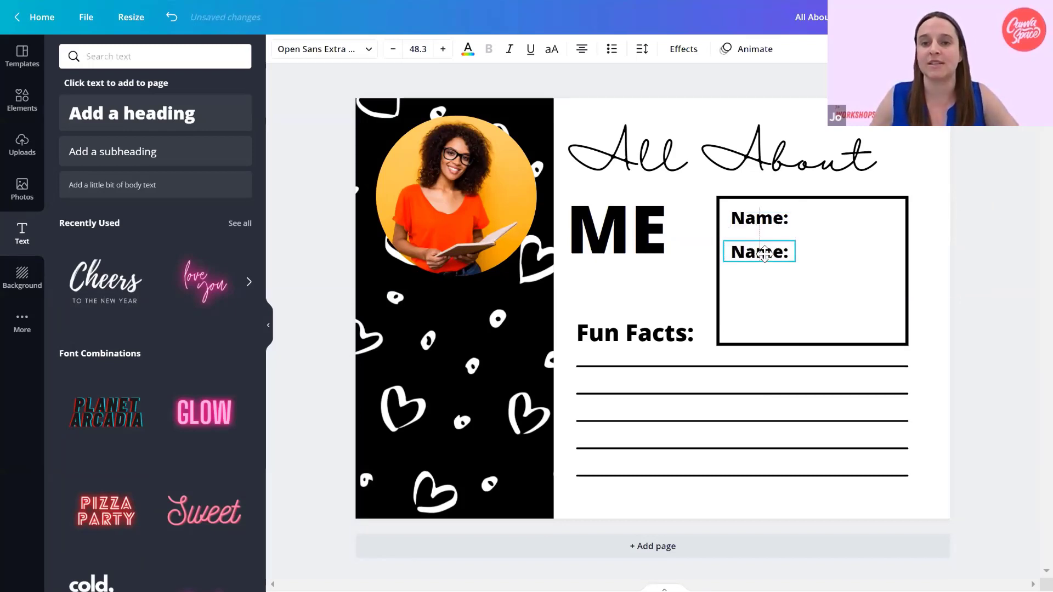
key("ctrl+v")
mouse_move(764, 303)
left_mouse_down()
mouse_move(761, 285)
mouse_move(766, 301)
left_mouse_up()
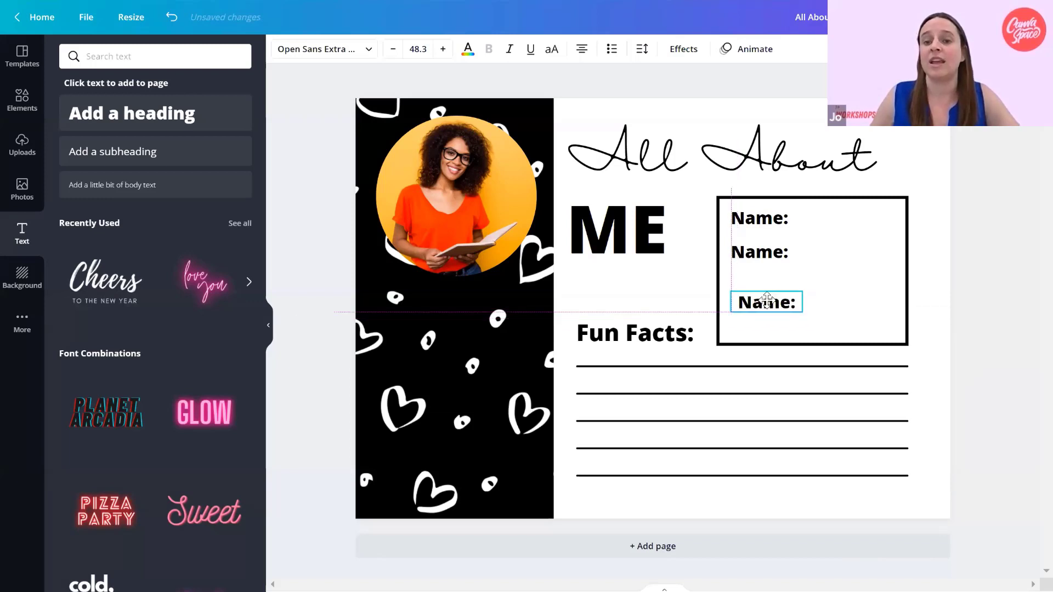
Select all three "Name:" labels and align and space them evenly with Tidy up.
left_click(770, 255, "shift")
left_click(764, 222, "shift")
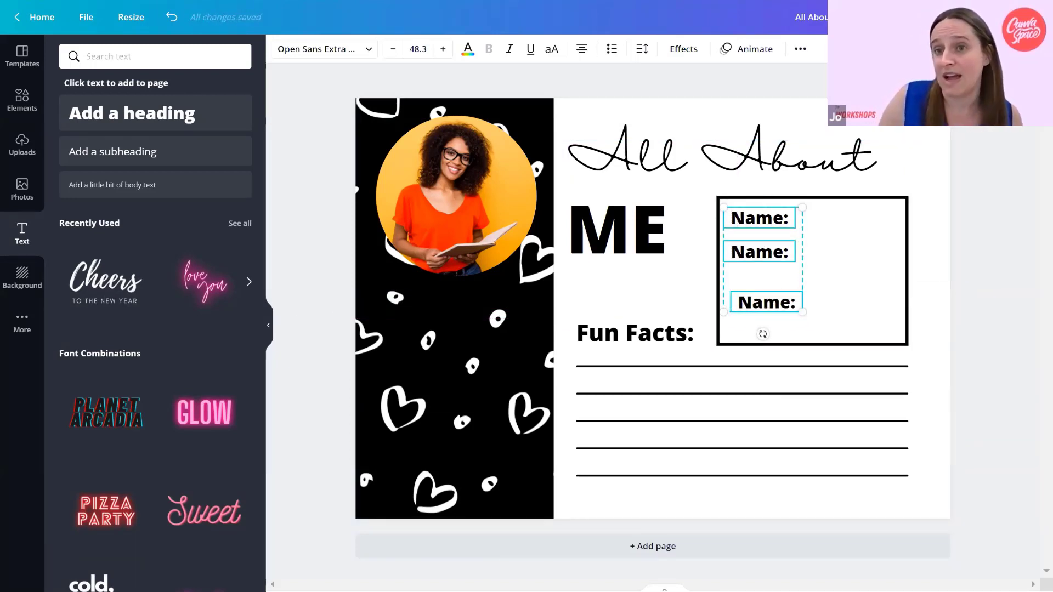
left_click(800, 48)
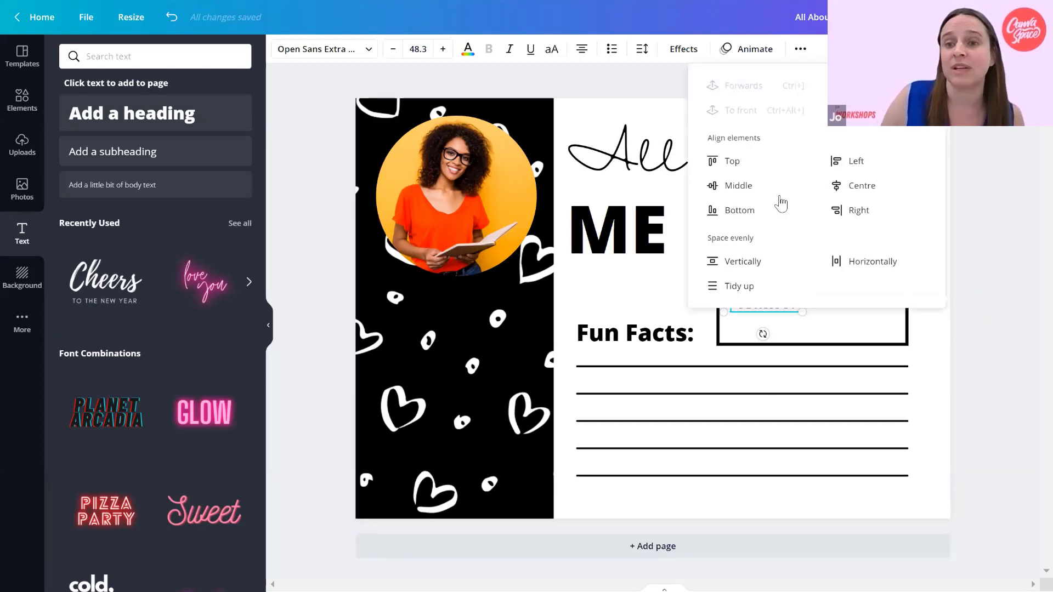
left_click(734, 284)
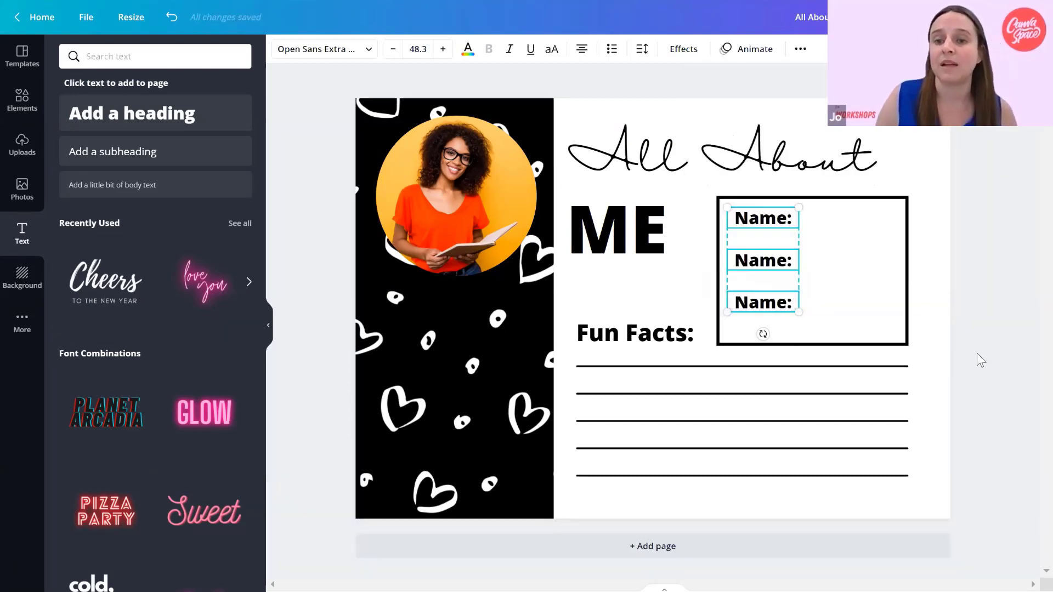
Select the three "Name:" labels together and move them slightly down to centre them vertically in the box.
left_click(737, 300)
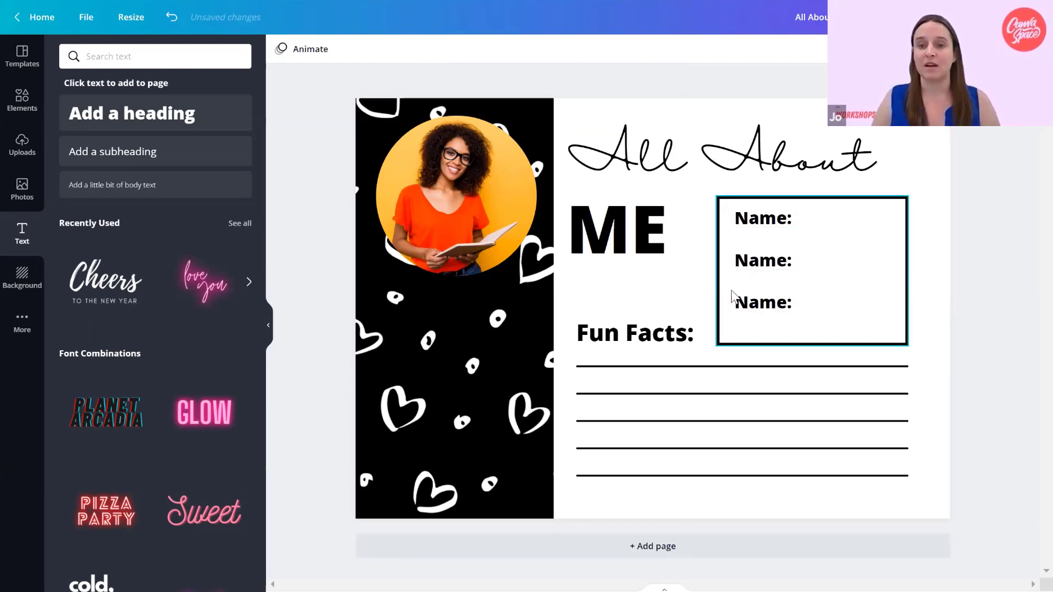
left_click(771, 221, "shift")
left_click_drag(769, 212, 768, 217)
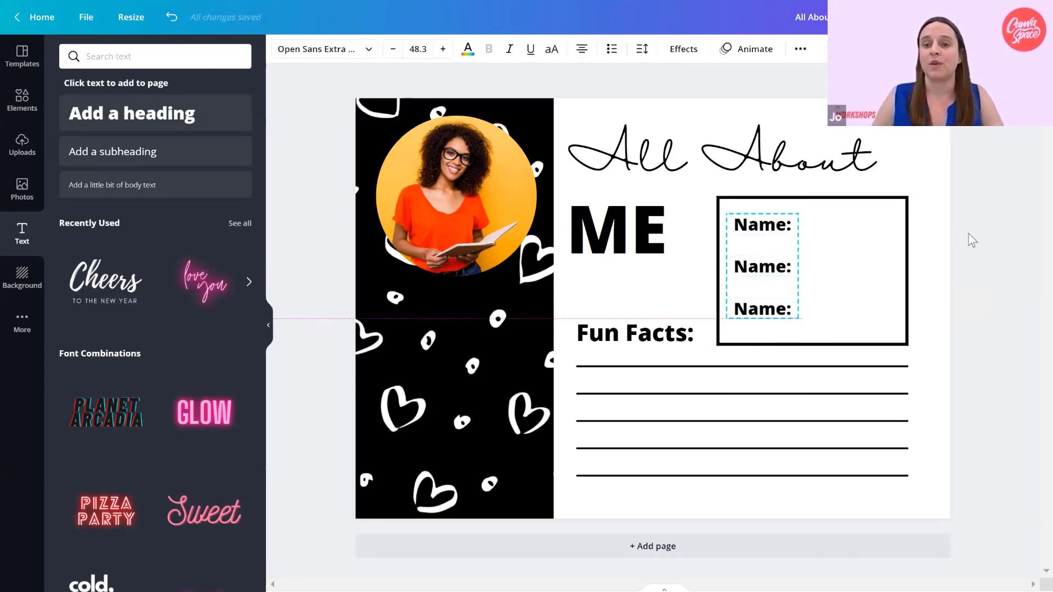
left_click(972, 240)
Change the middle label in the details box to "Age:" and the lowest label to "Job:".
left_click(775, 268)
left_click(783, 263)
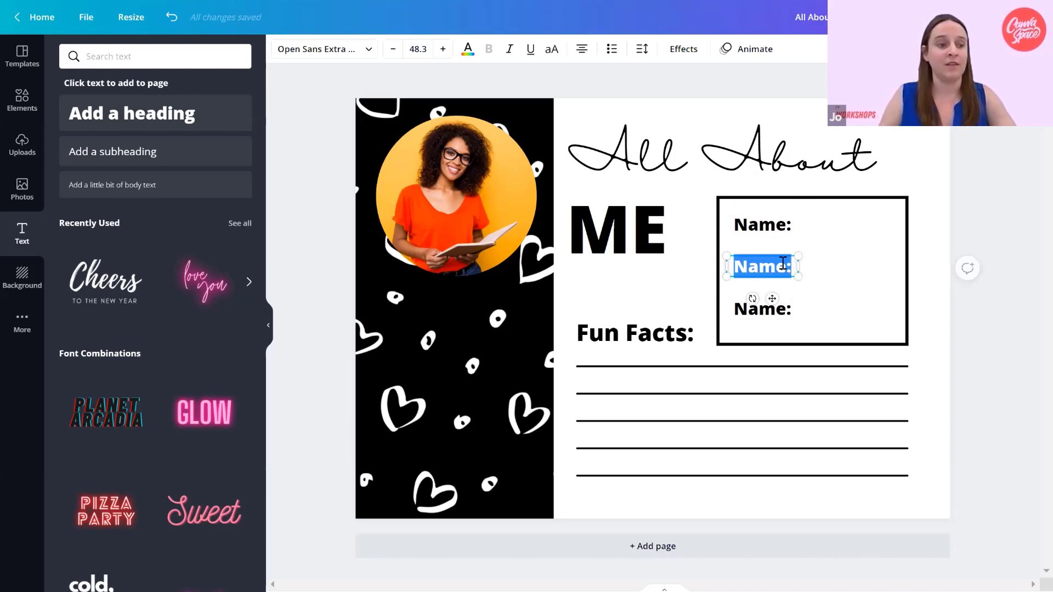
type("Age")
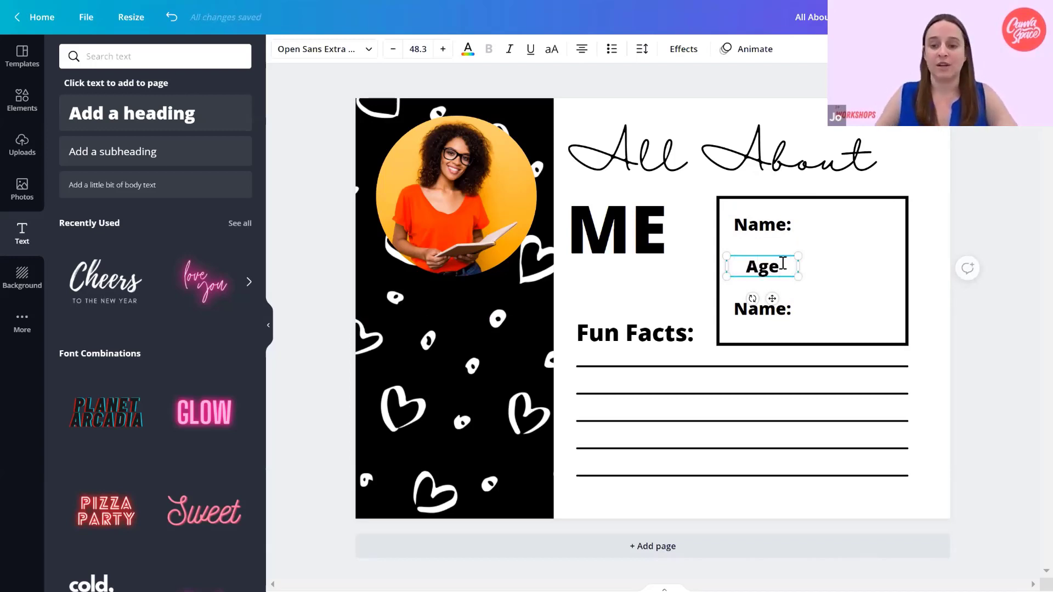
type(":")
left_click(766, 309)
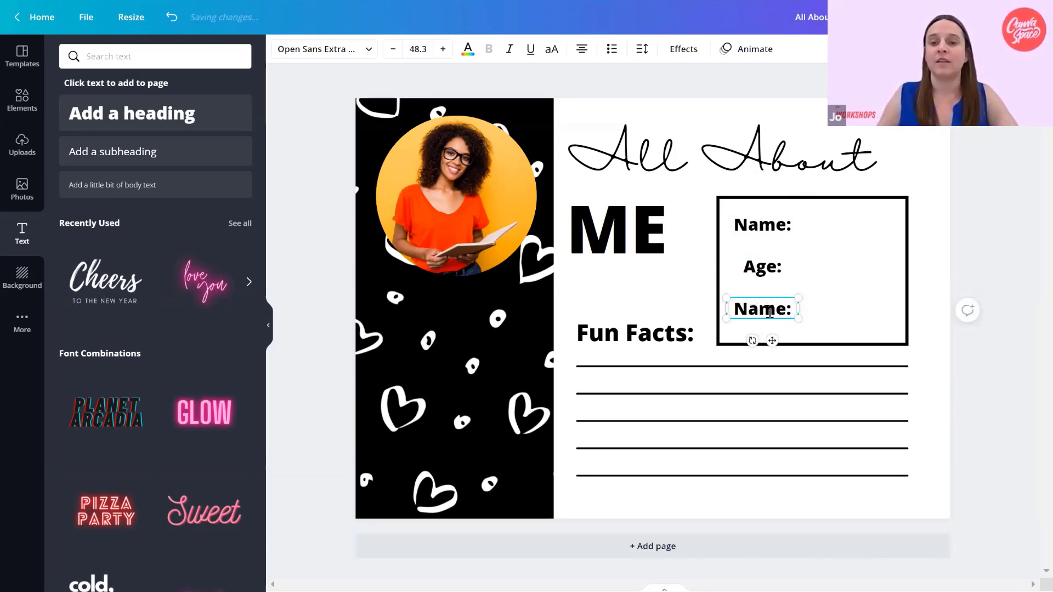
left_click(768, 309)
type("J")
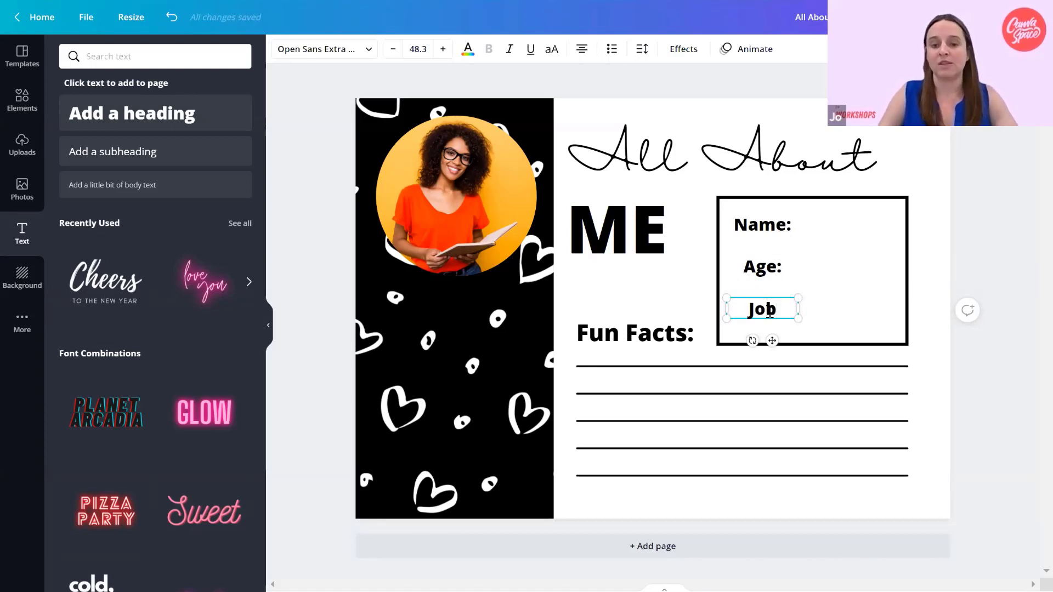
type("ob:")
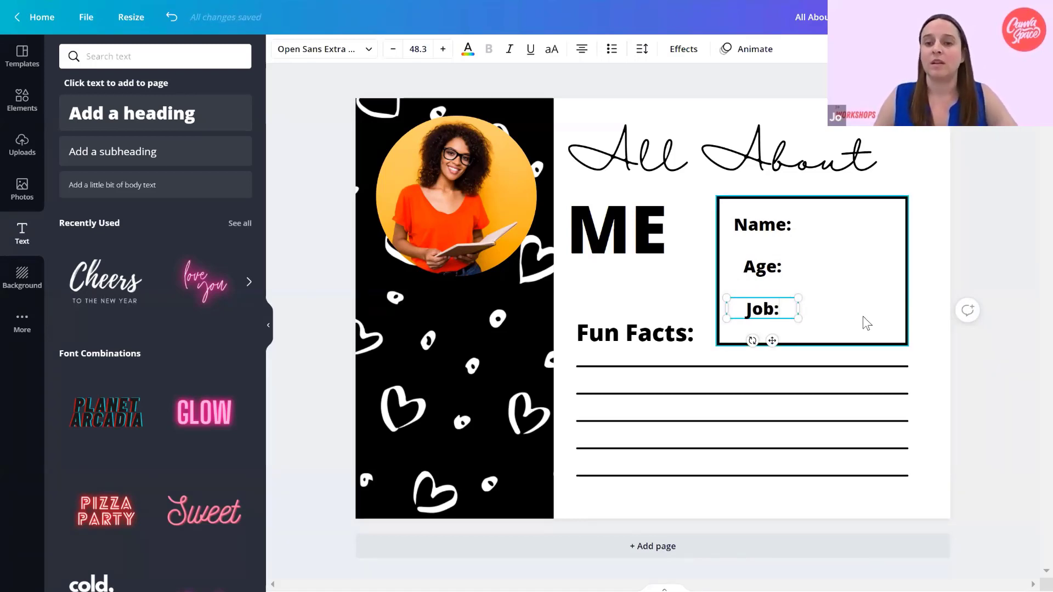
Select the "Name:", "Age:" and "Job:" labels together and left-align their text.
left_click(863, 316)
left_click(773, 305)
left_click(766, 268, "shift")
left_click(768, 232, "shift")
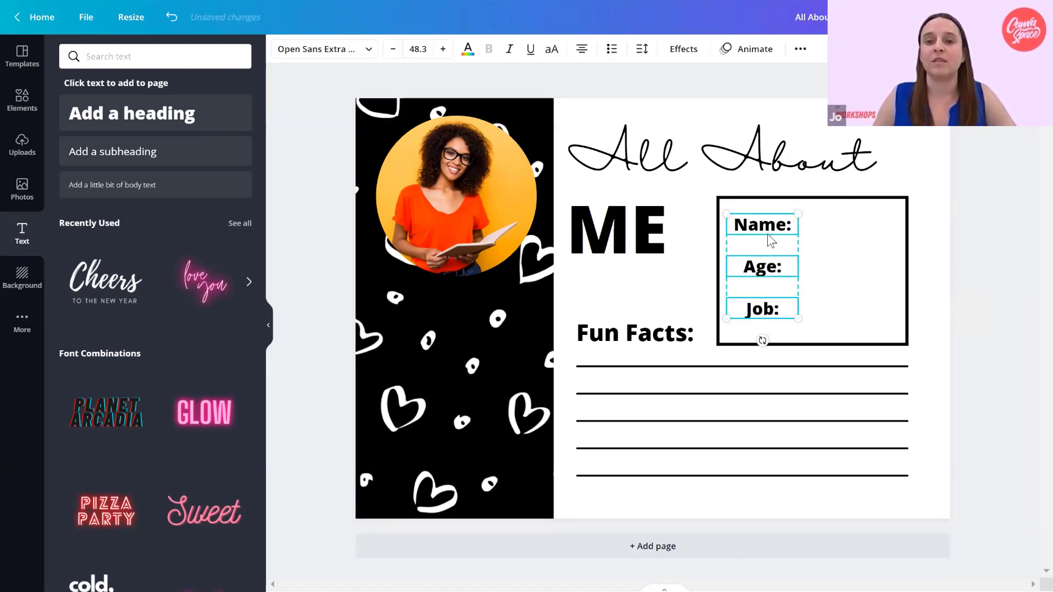
left_click(581, 51)
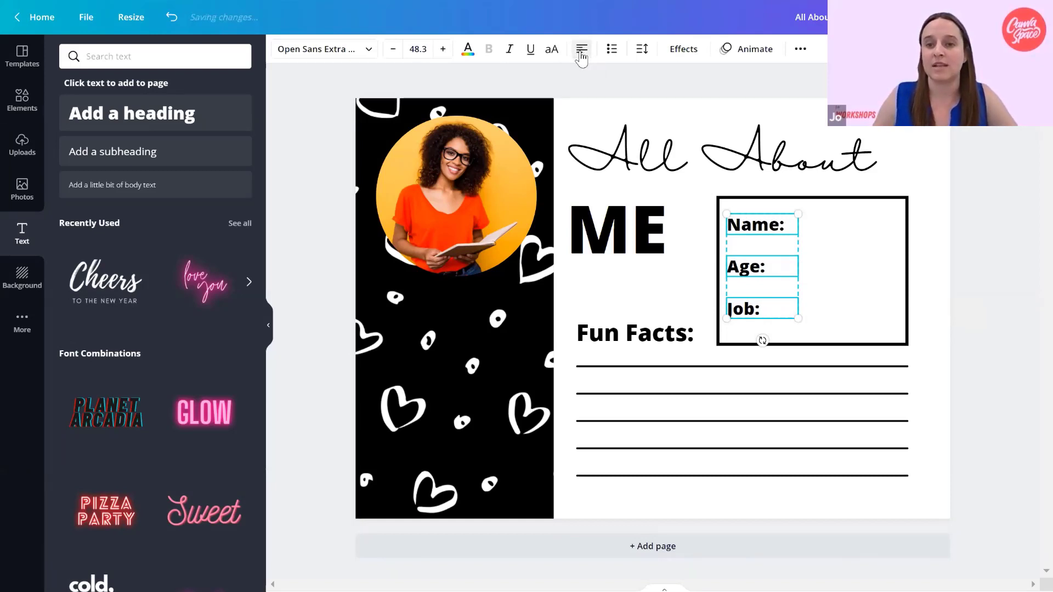
left_click(985, 267)
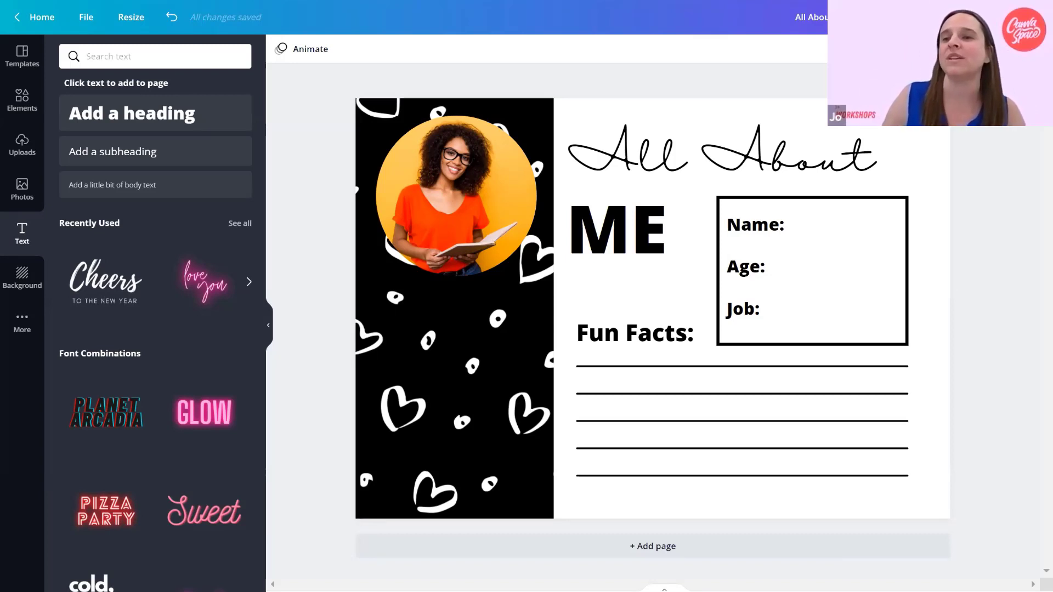
Examine the file types offered for downloading the poster, from JPG and PDF to MP4 Video and GIF.
left_click(944, 17)
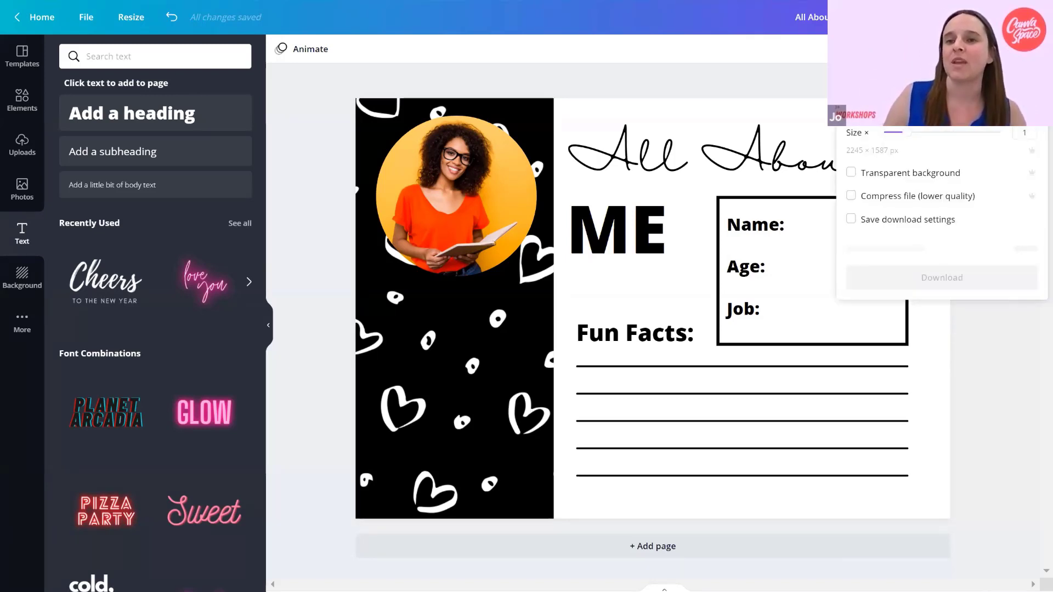
left_click(1000, 98)
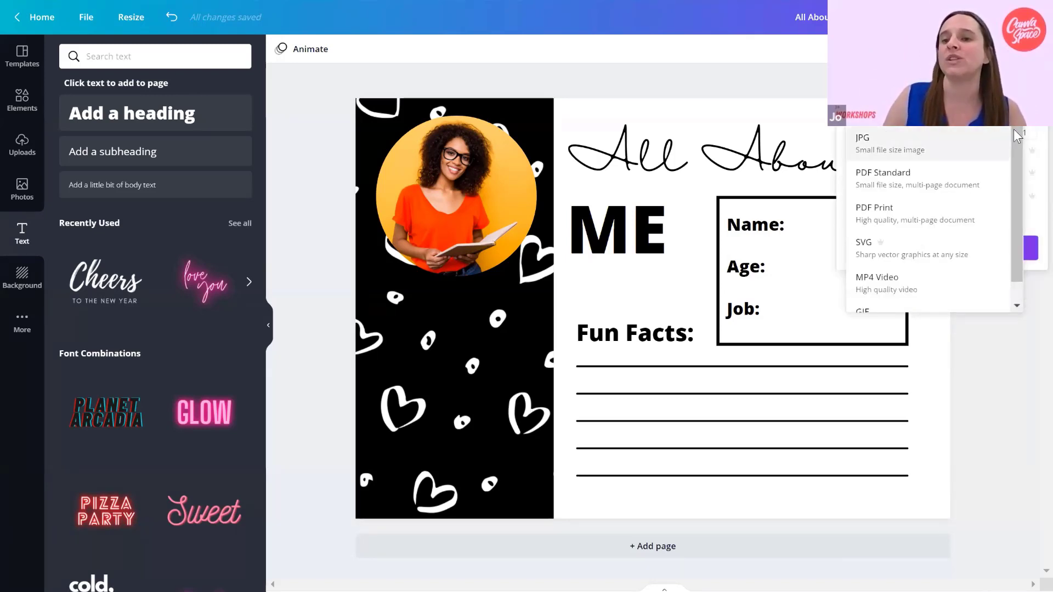
left_click_drag(1016, 167, 1017, 125)
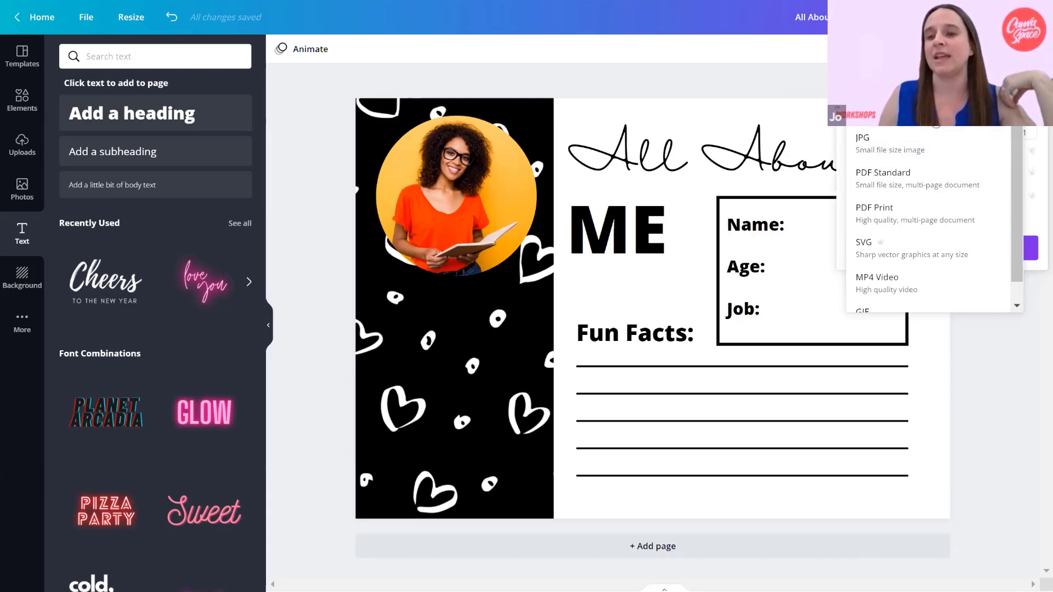
scroll(959, 307, "down", 1)
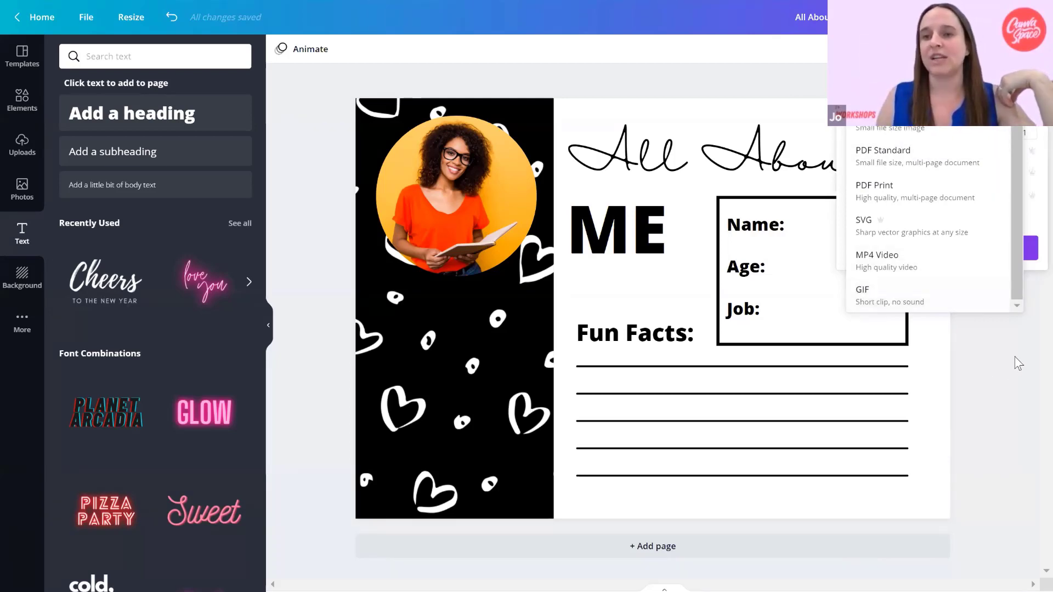
scroll(952, 275, "up", 1)
scroll(951, 275, "down", 1)
left_click(1008, 367)
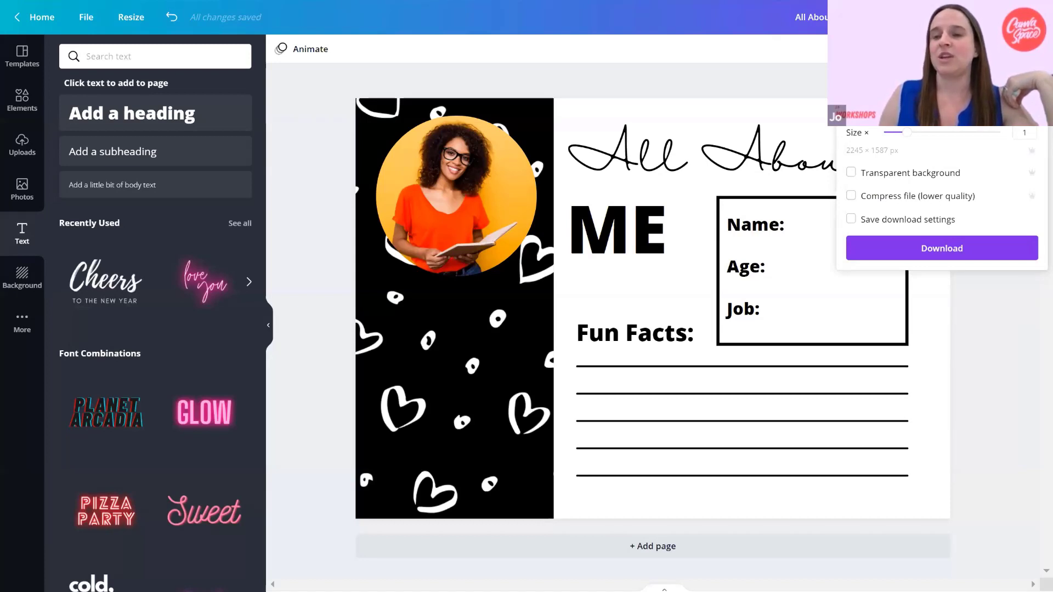
key("Escape")
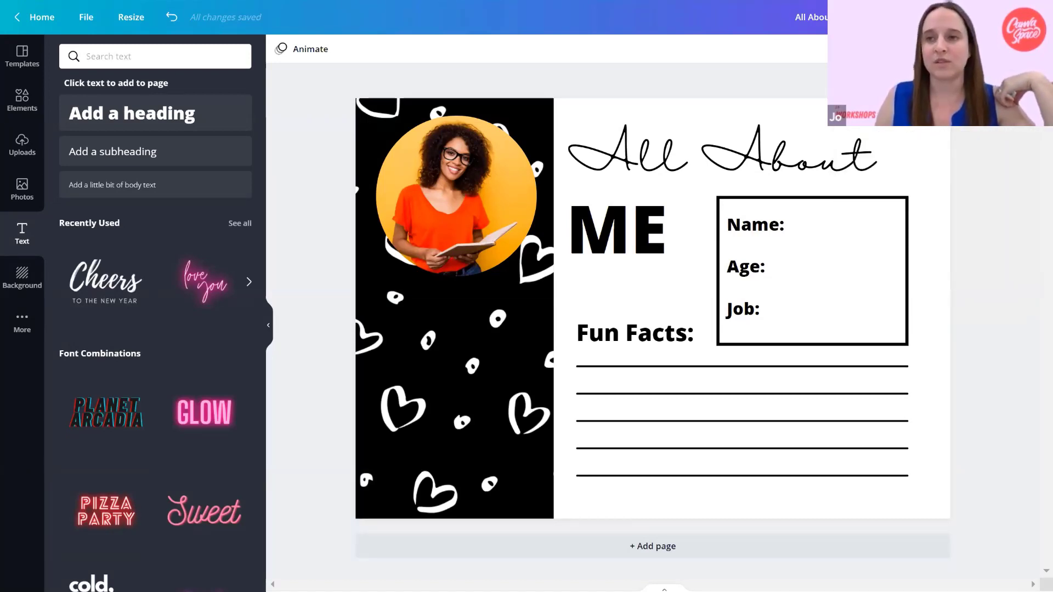
Examine the sharing destinations and the range of print products available for the design.
left_click(1033, 17)
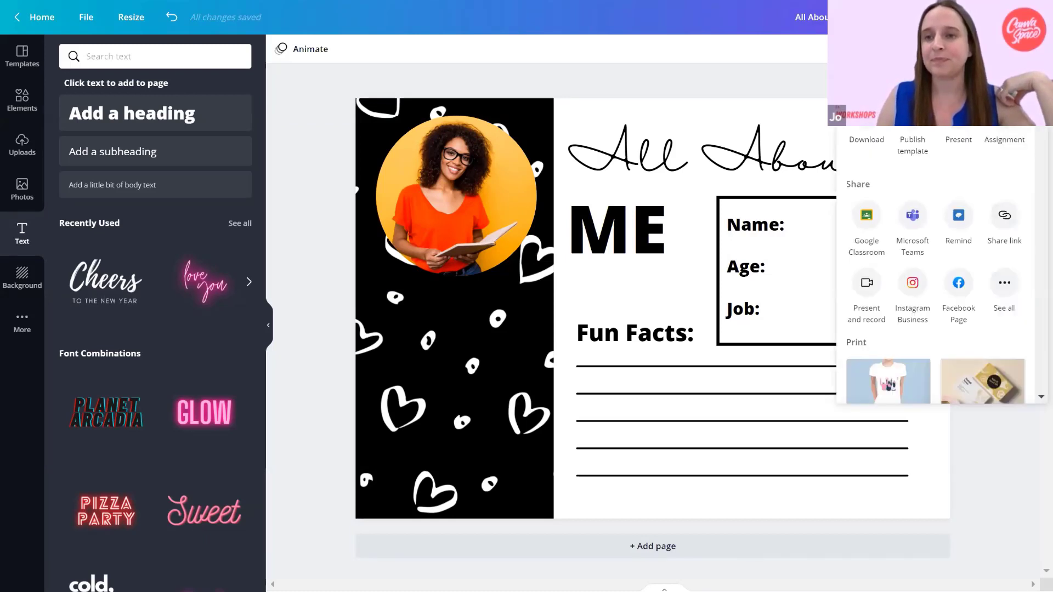
scroll(1027, 170, "down", 10)
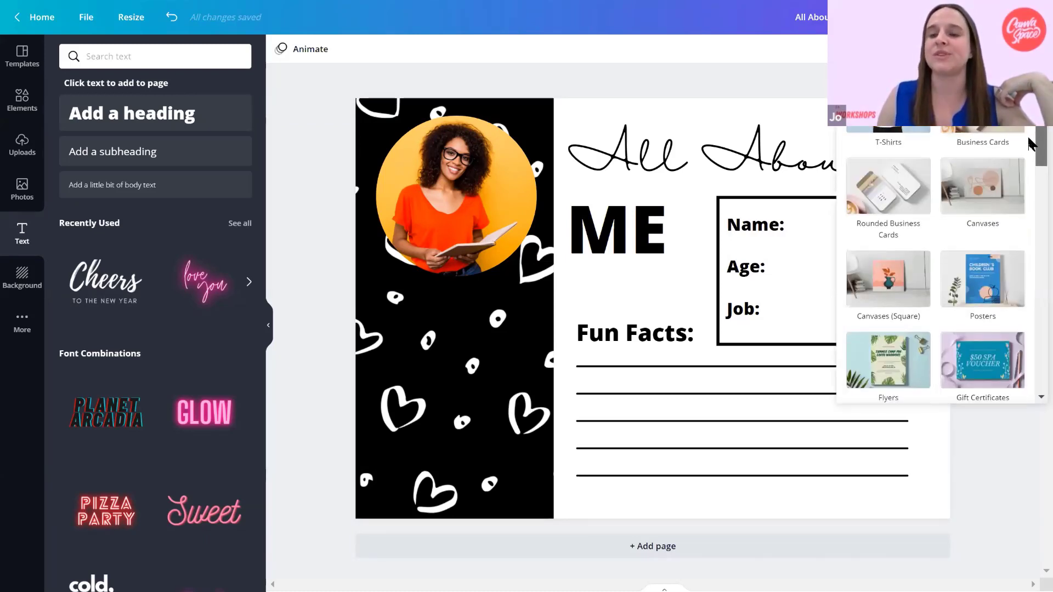
scroll(1031, 209, "down", 5)
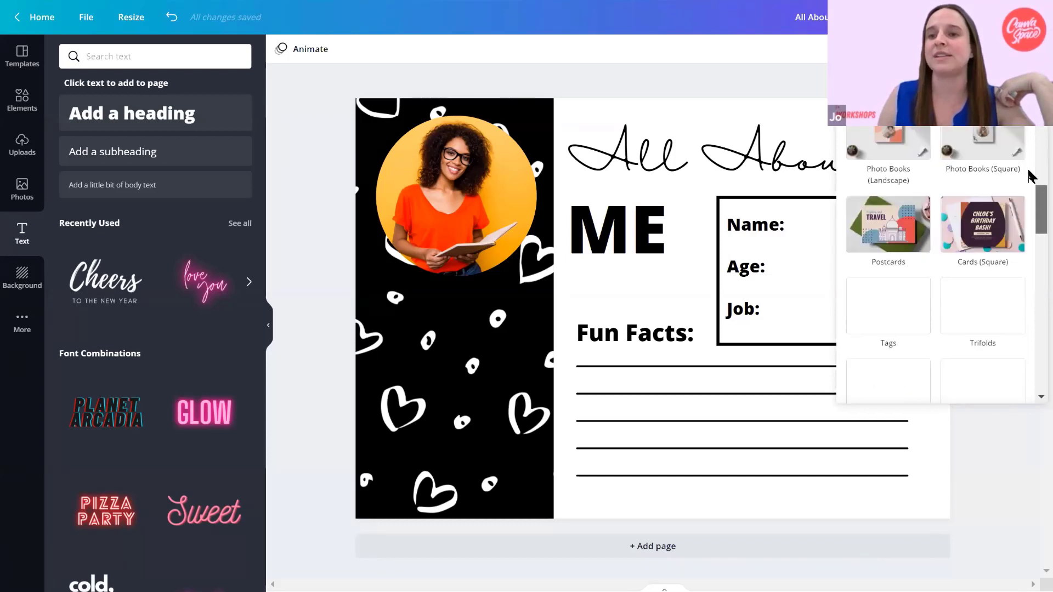
scroll(1028, 157, "up", 5)
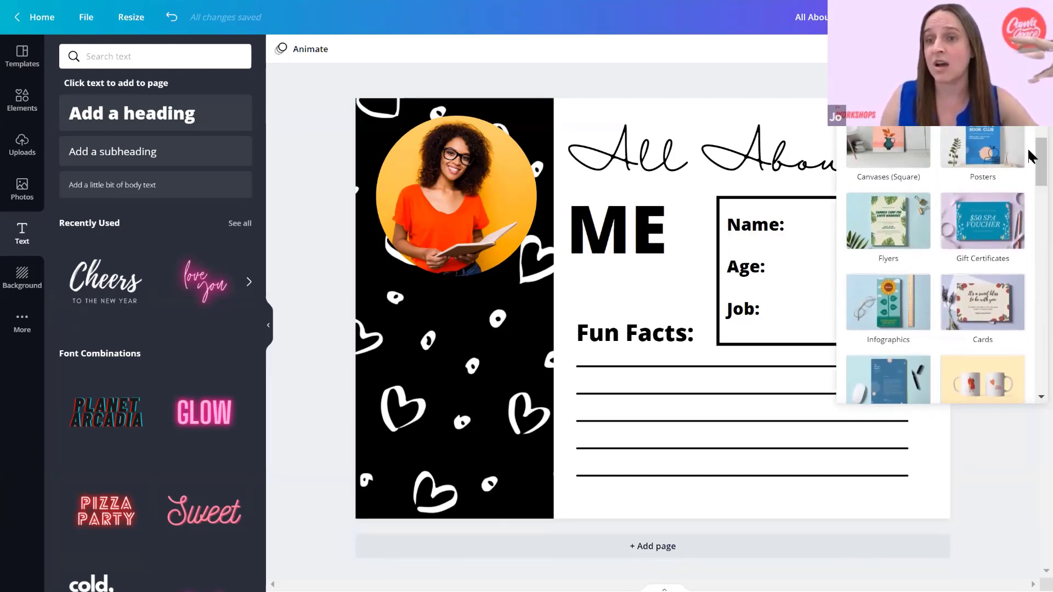
scroll(1028, 159, "up", 1)
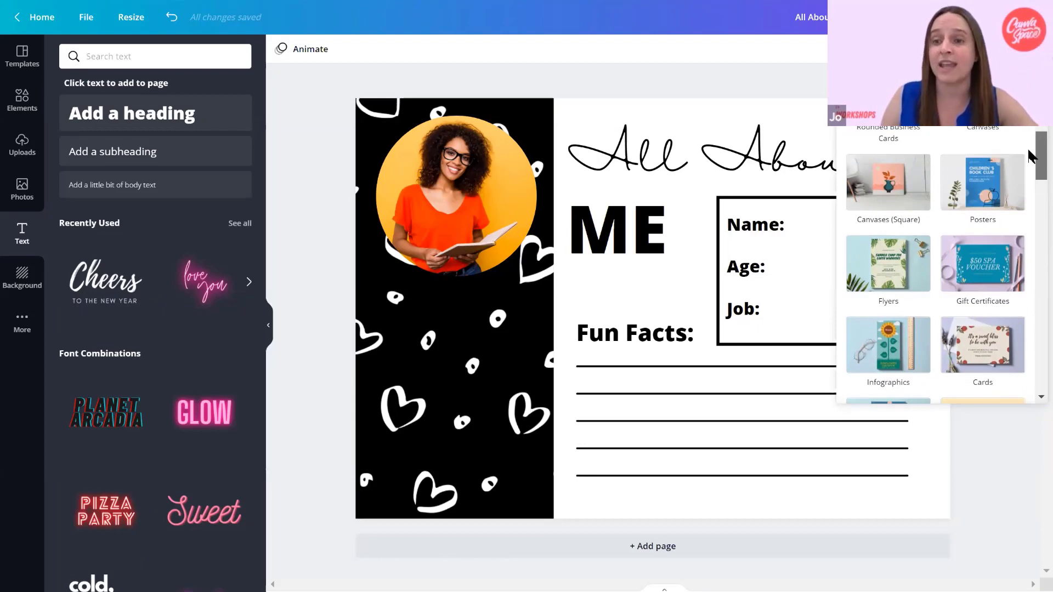
scroll(1028, 164, "down", 4)
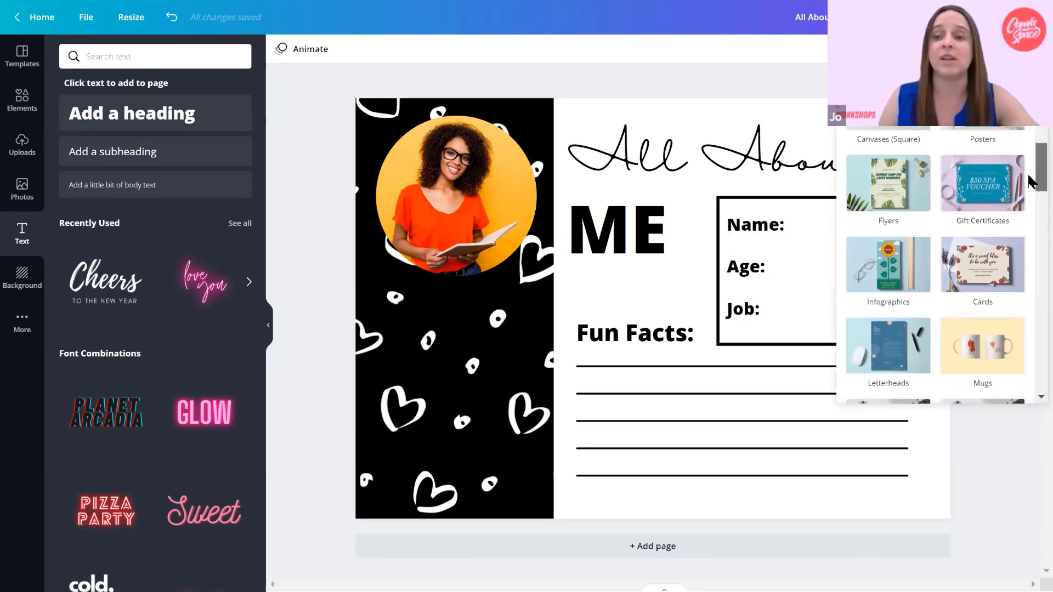
scroll(1029, 204, "down", 6)
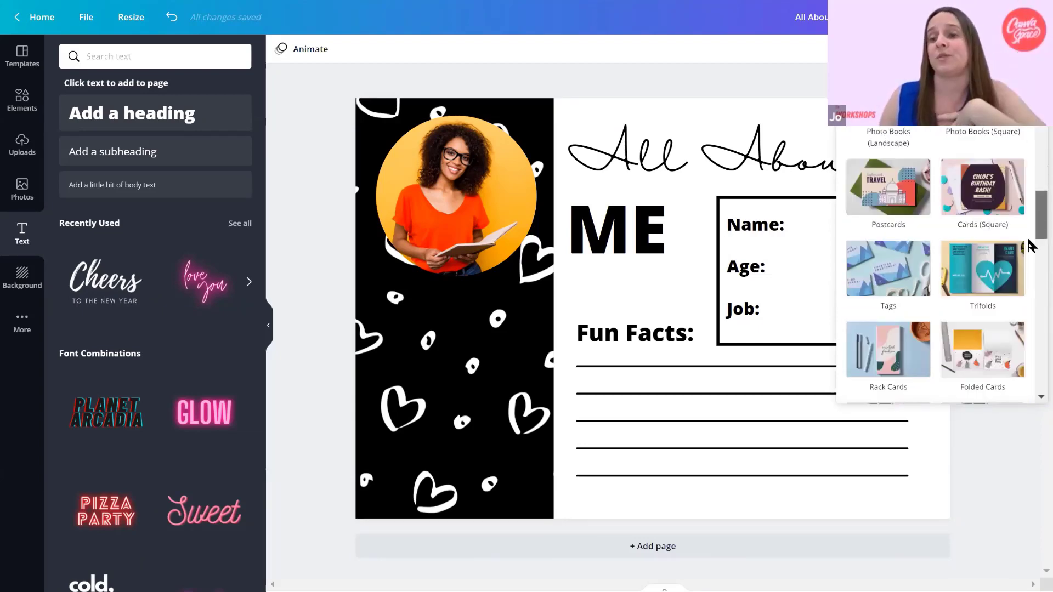
scroll(1031, 213, "up", 3)
scroll(1031, 182, "up", 3)
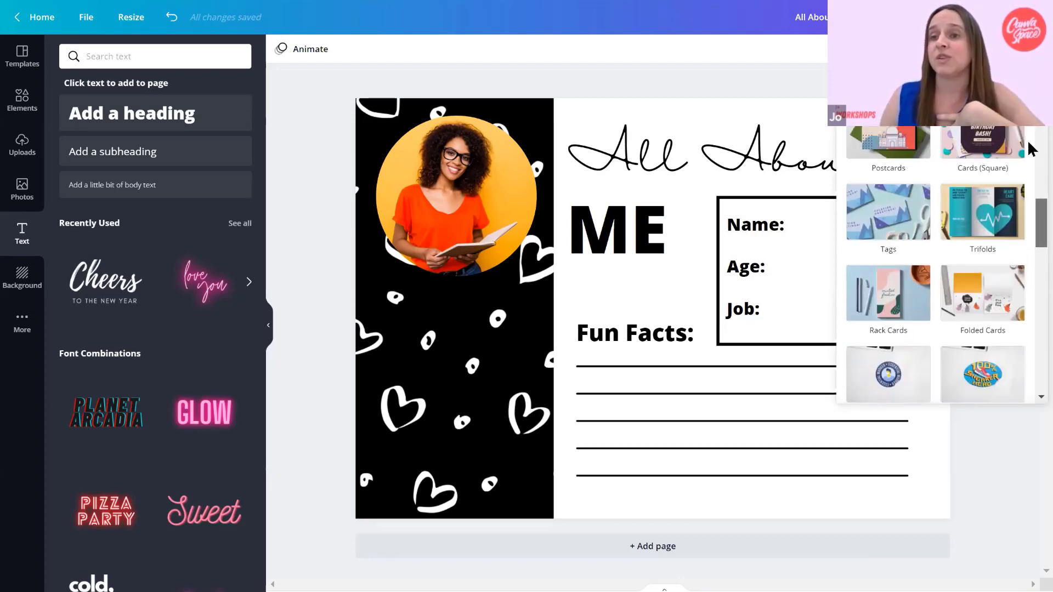
scroll(935, 264, "up", 8)
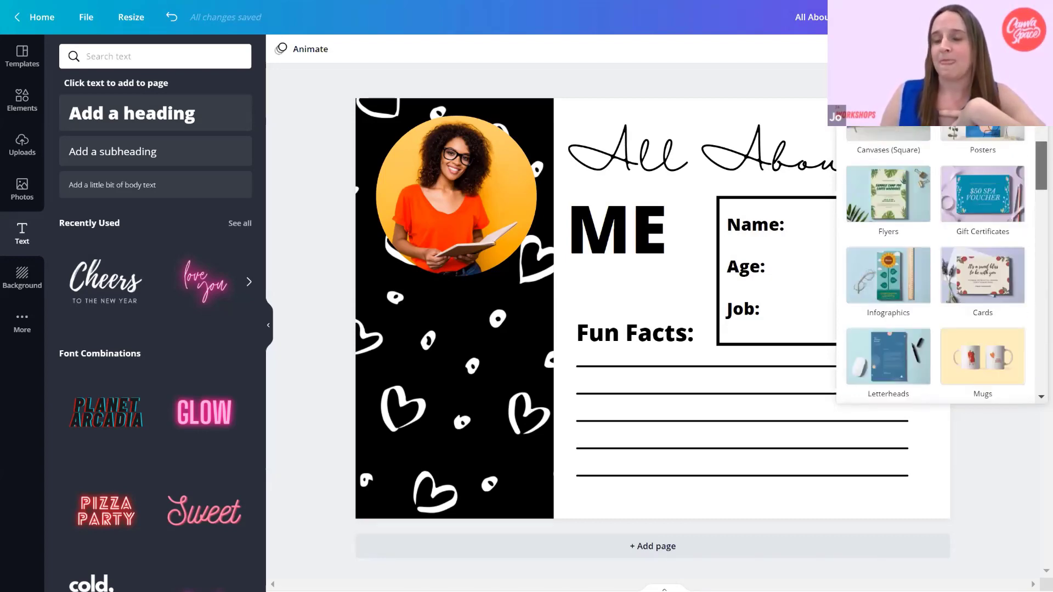
left_click(973, 445)
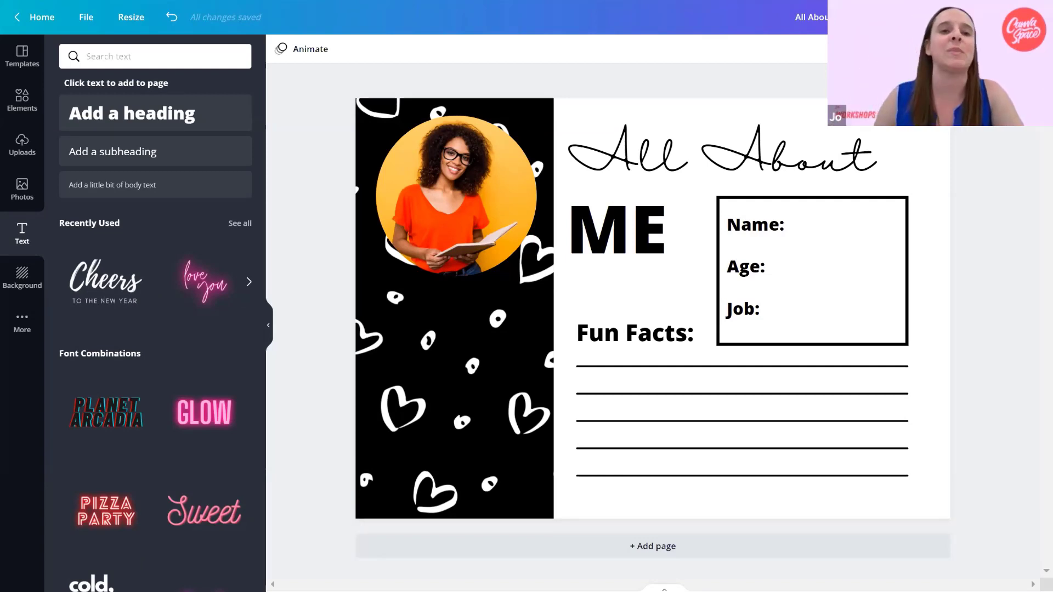
Open the version history of the All About Me Poster.
left_click(87, 19)
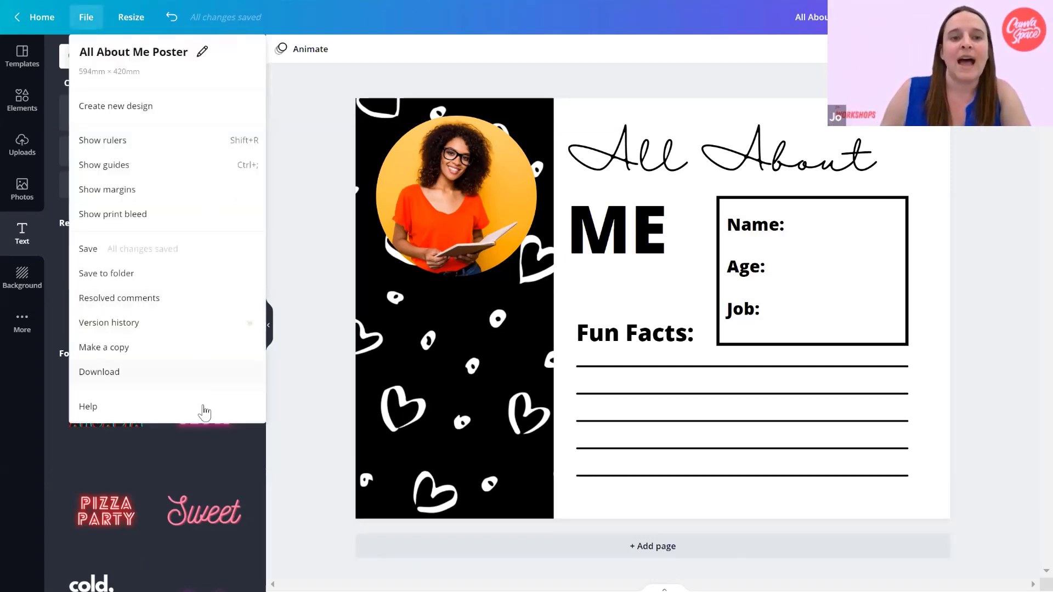
left_click(148, 324)
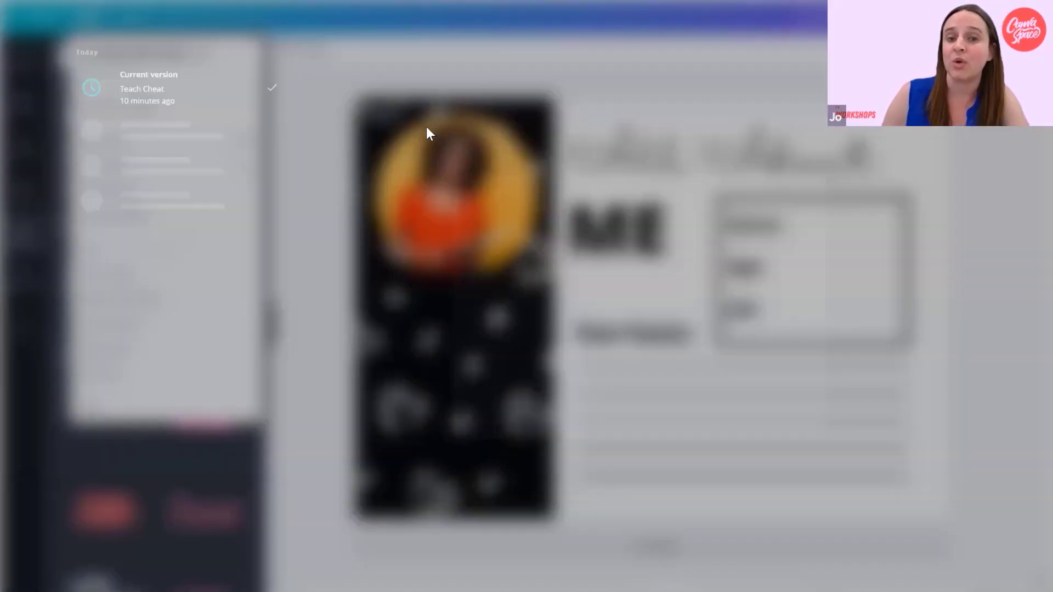